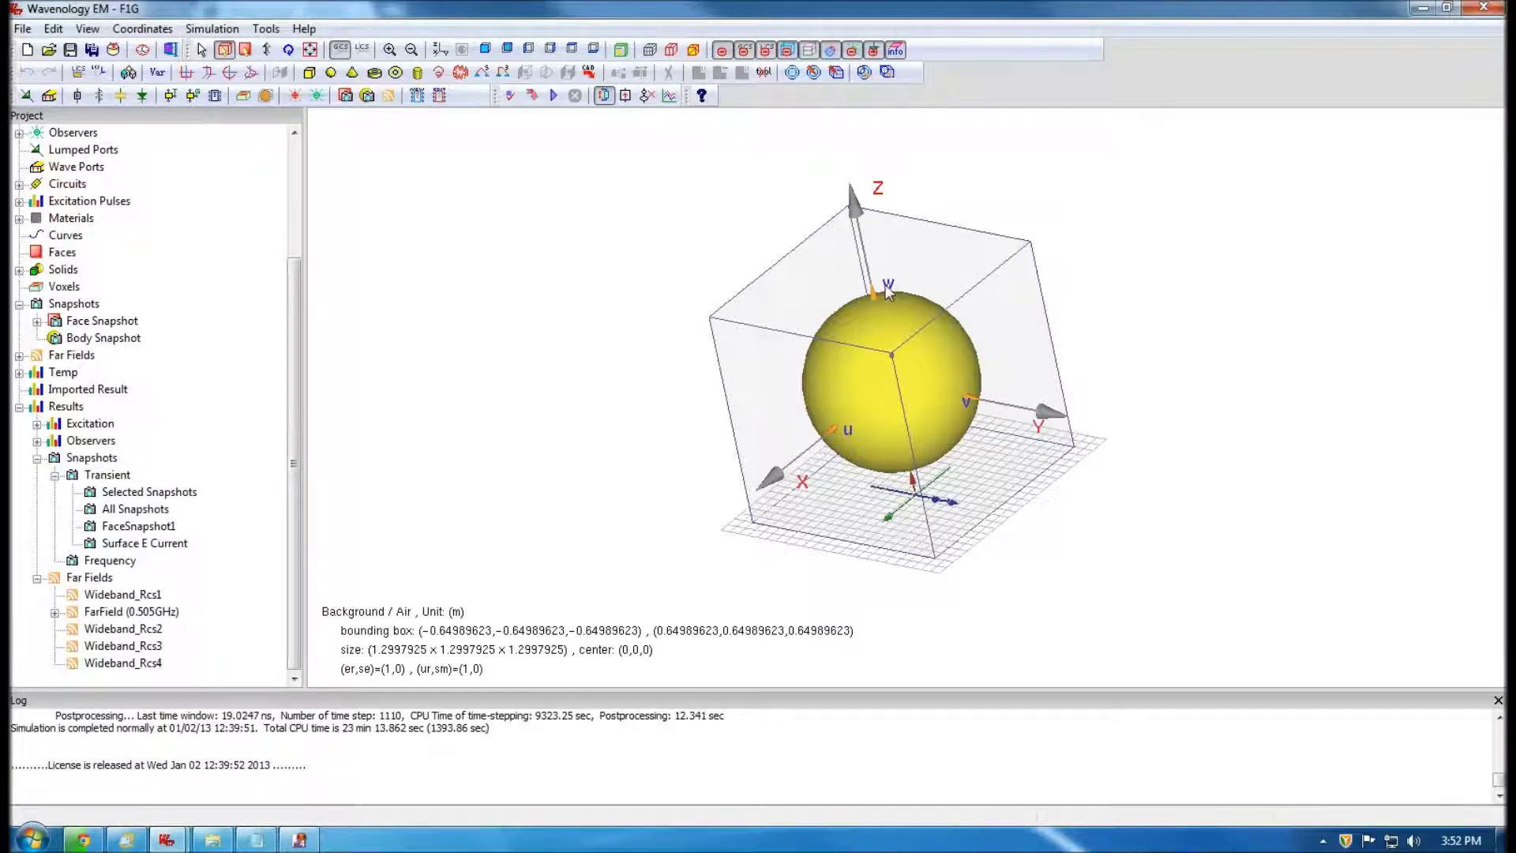
- Set the test project's length unit to meter in Project Design
mouse_move(170, 843)
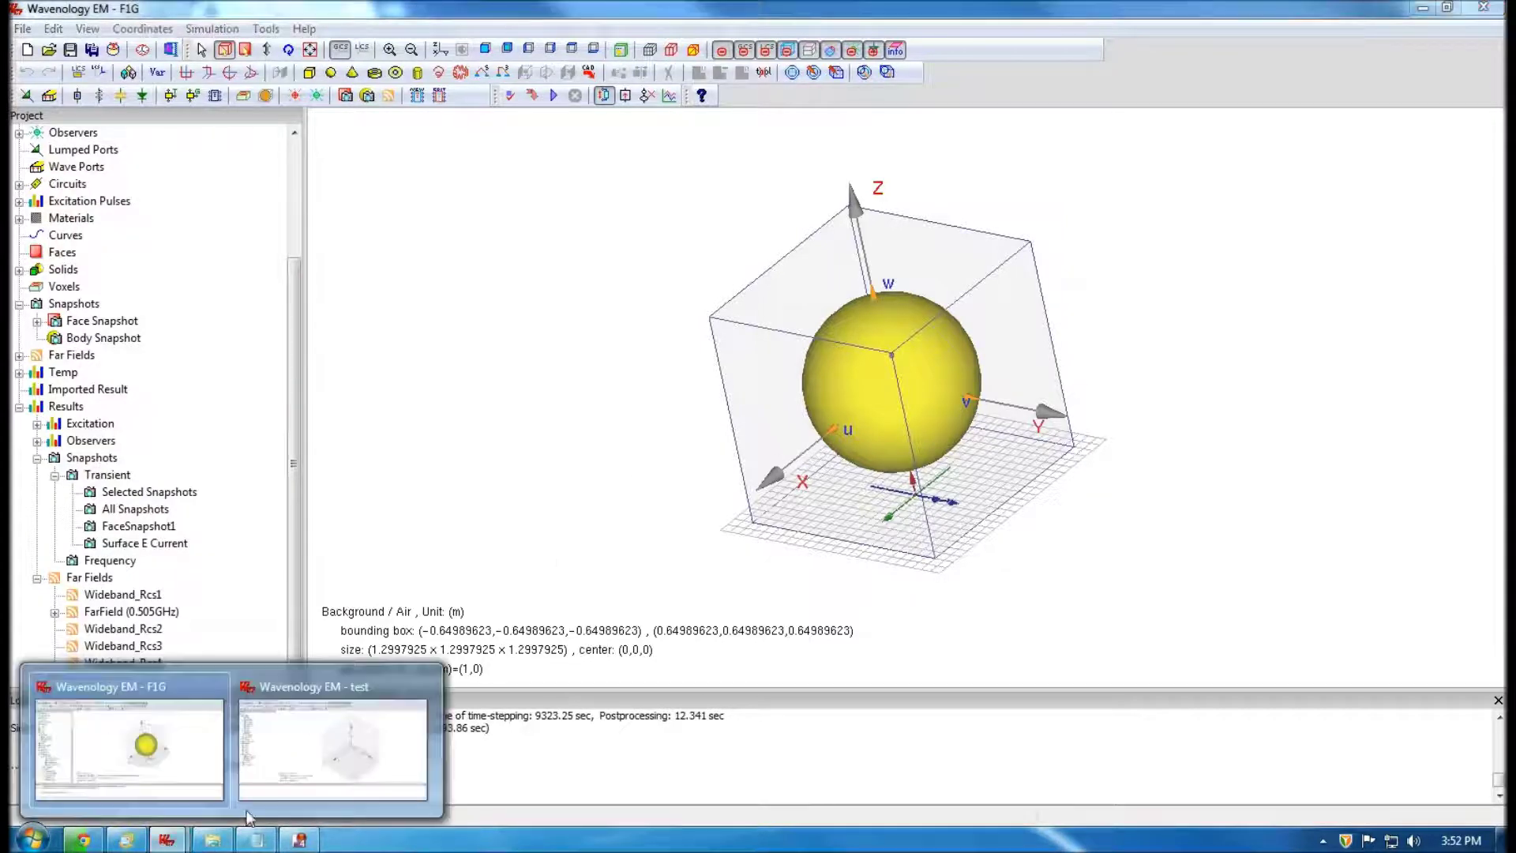
click(330, 757)
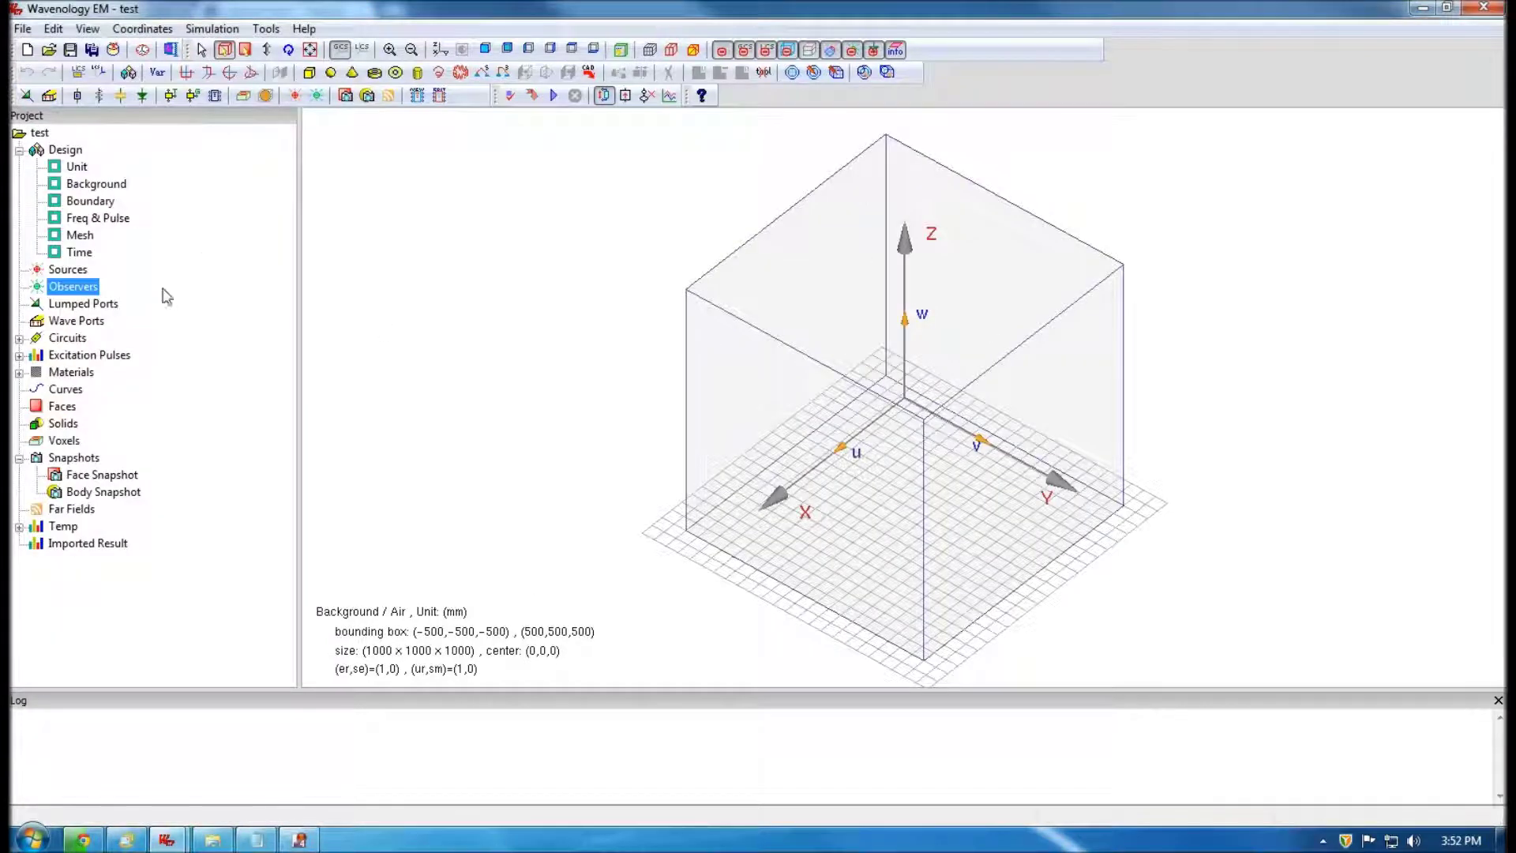
click(76, 167)
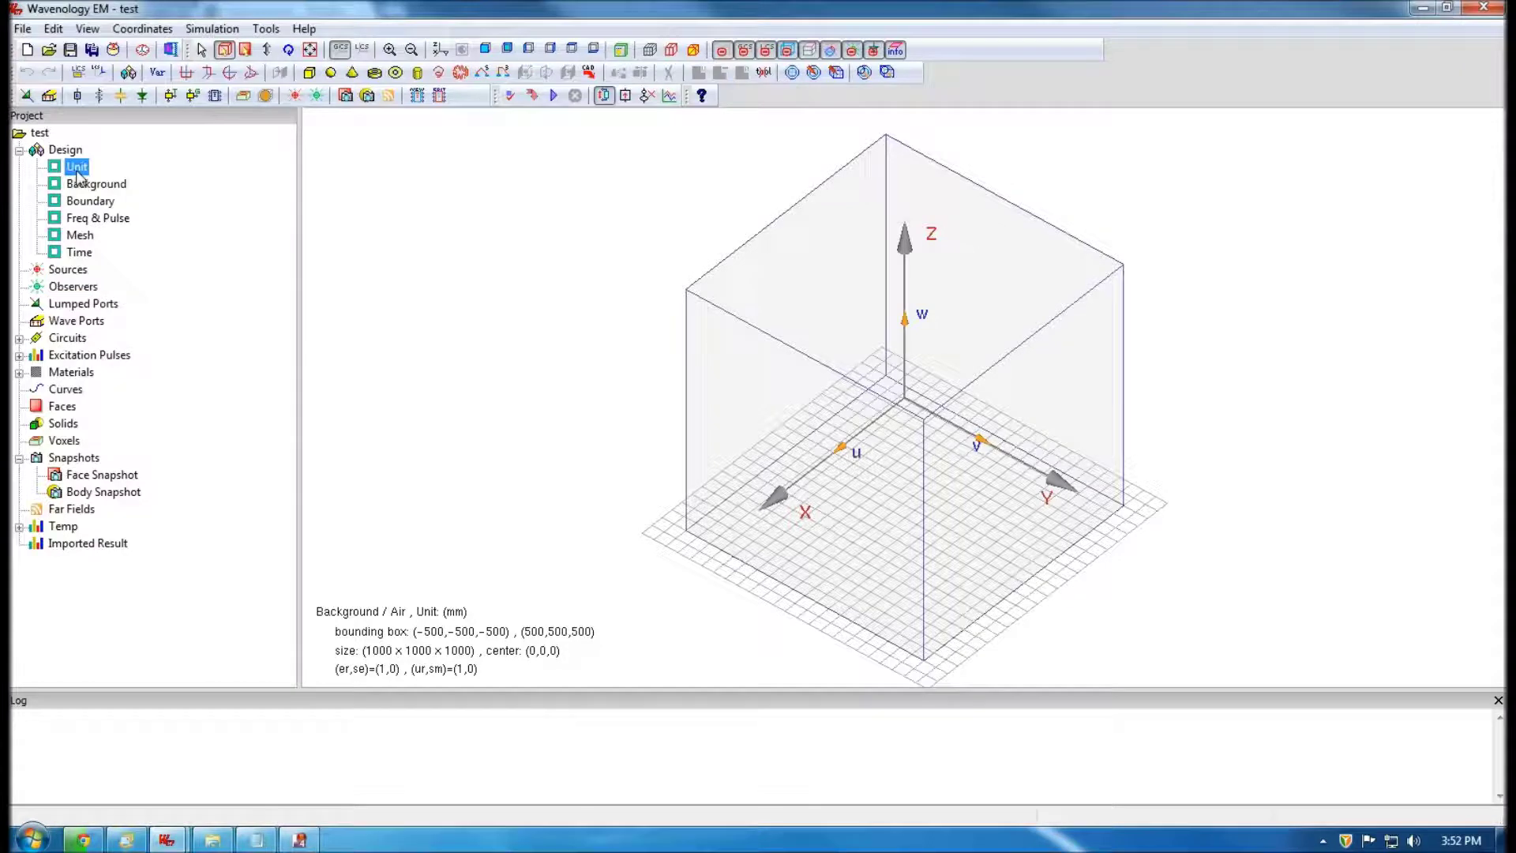
double_click(76, 167)
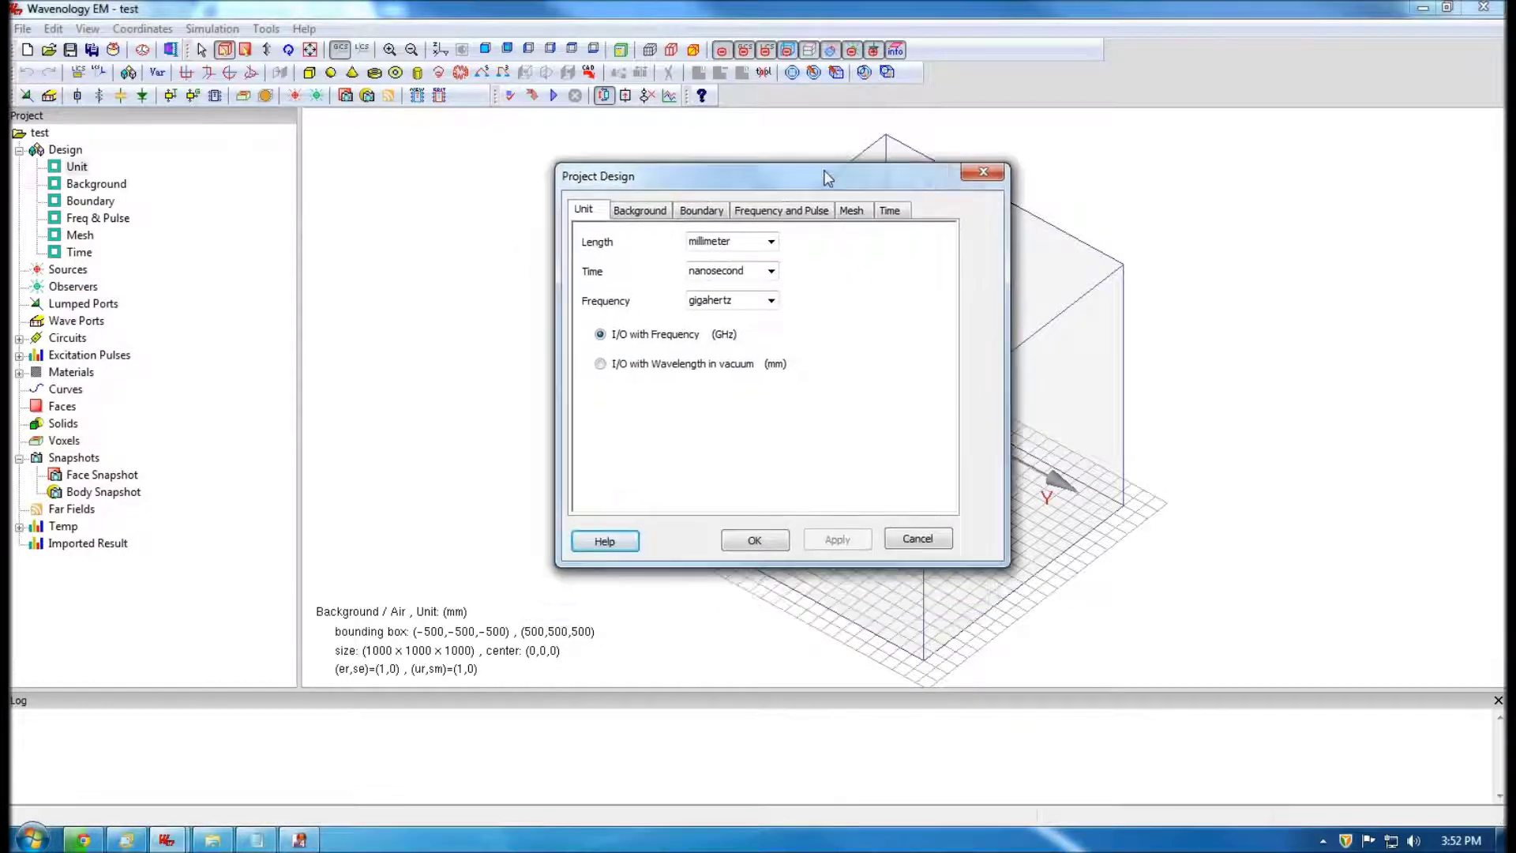
click(770, 243)
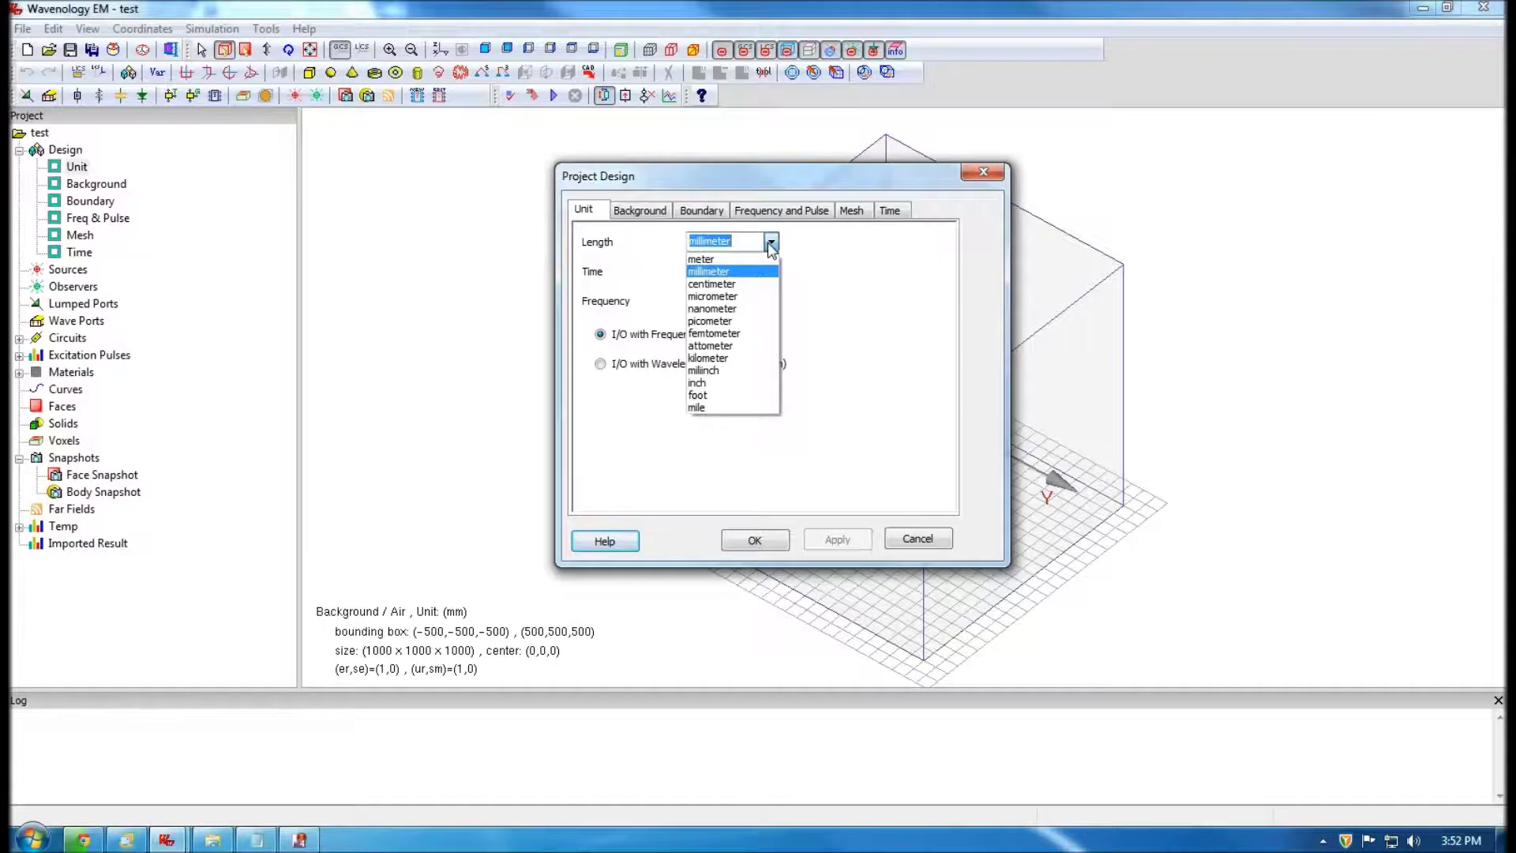
click(714, 259)
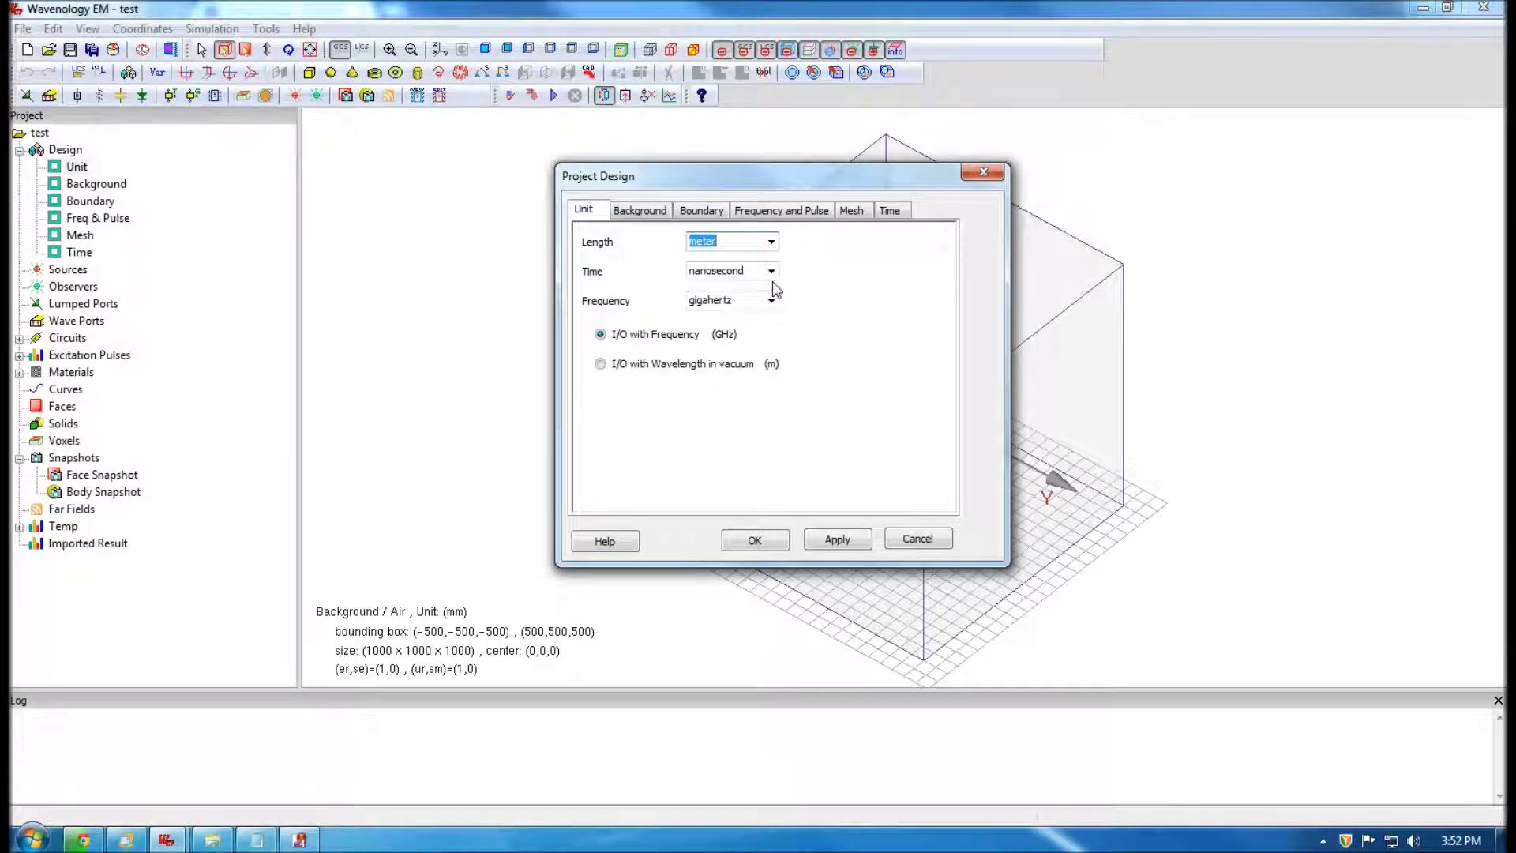
click(837, 541)
- Review the Background, Boundary and Frequency and Pulse settings, ending on Mesh
click(636, 211)
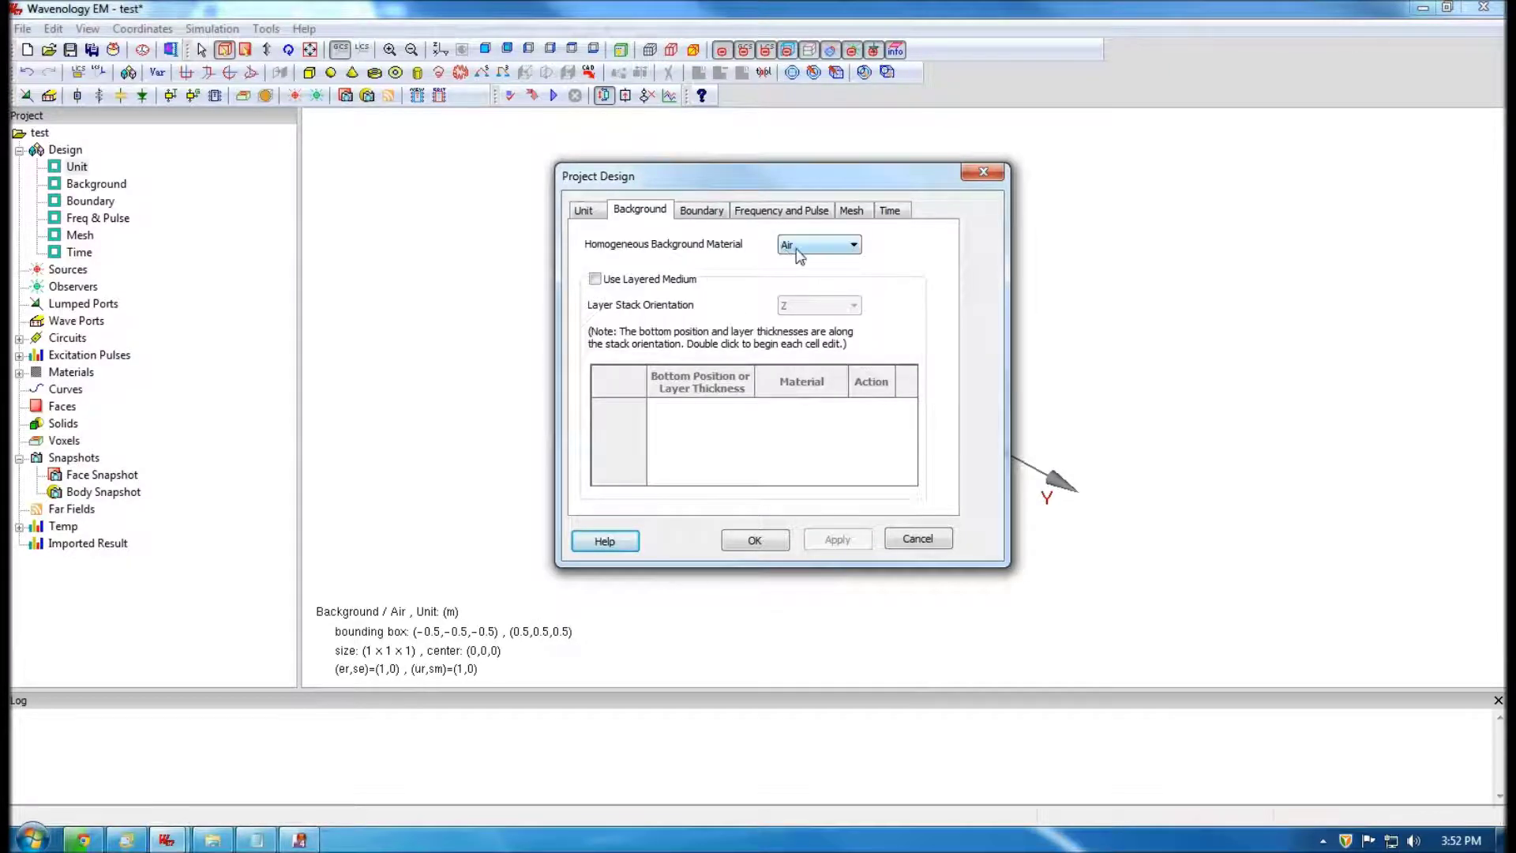
click(702, 211)
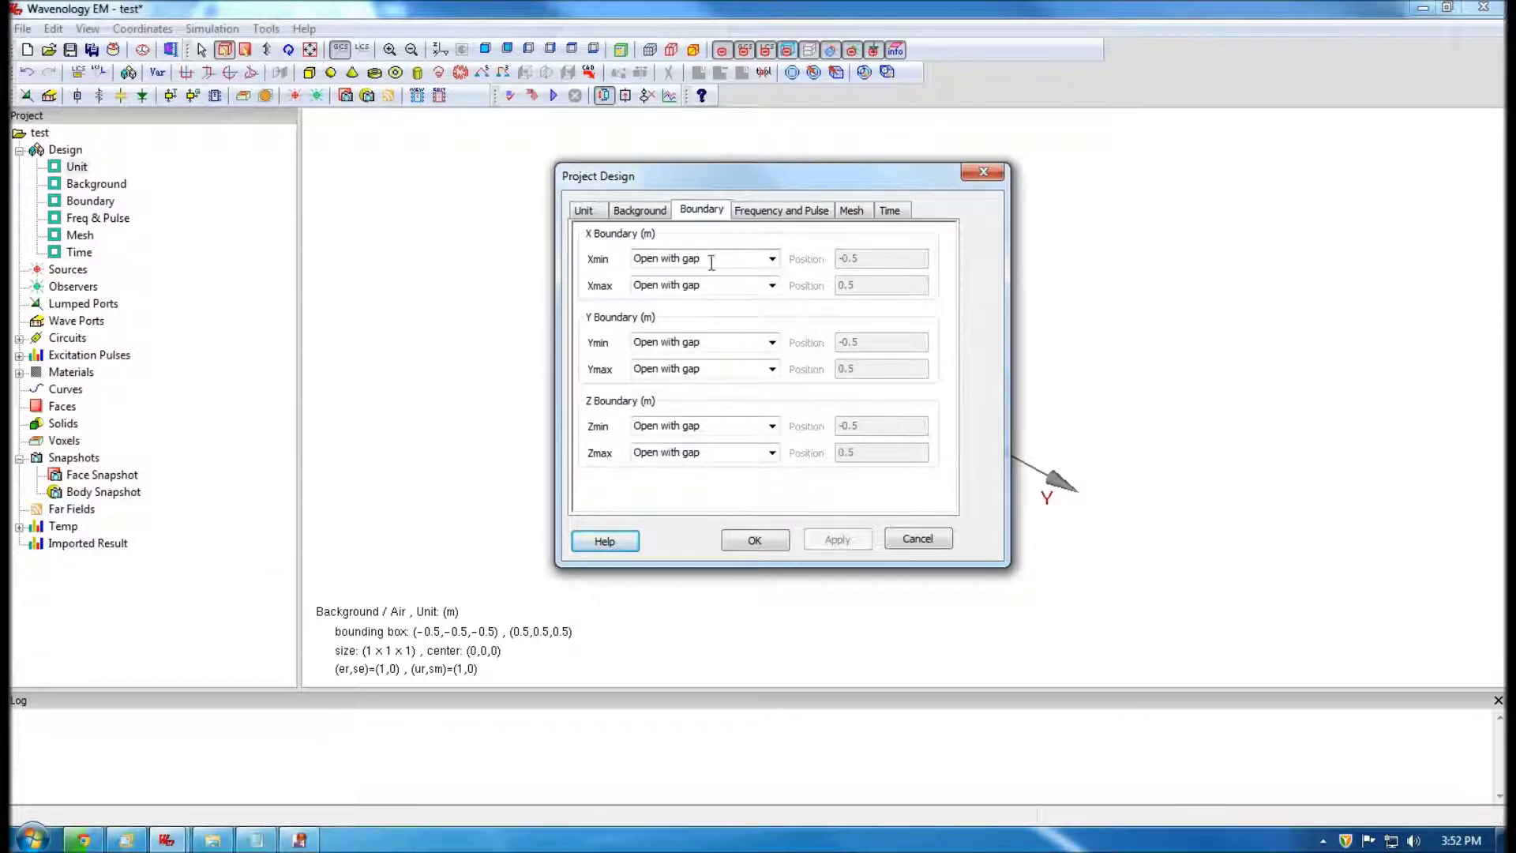
click(809, 210)
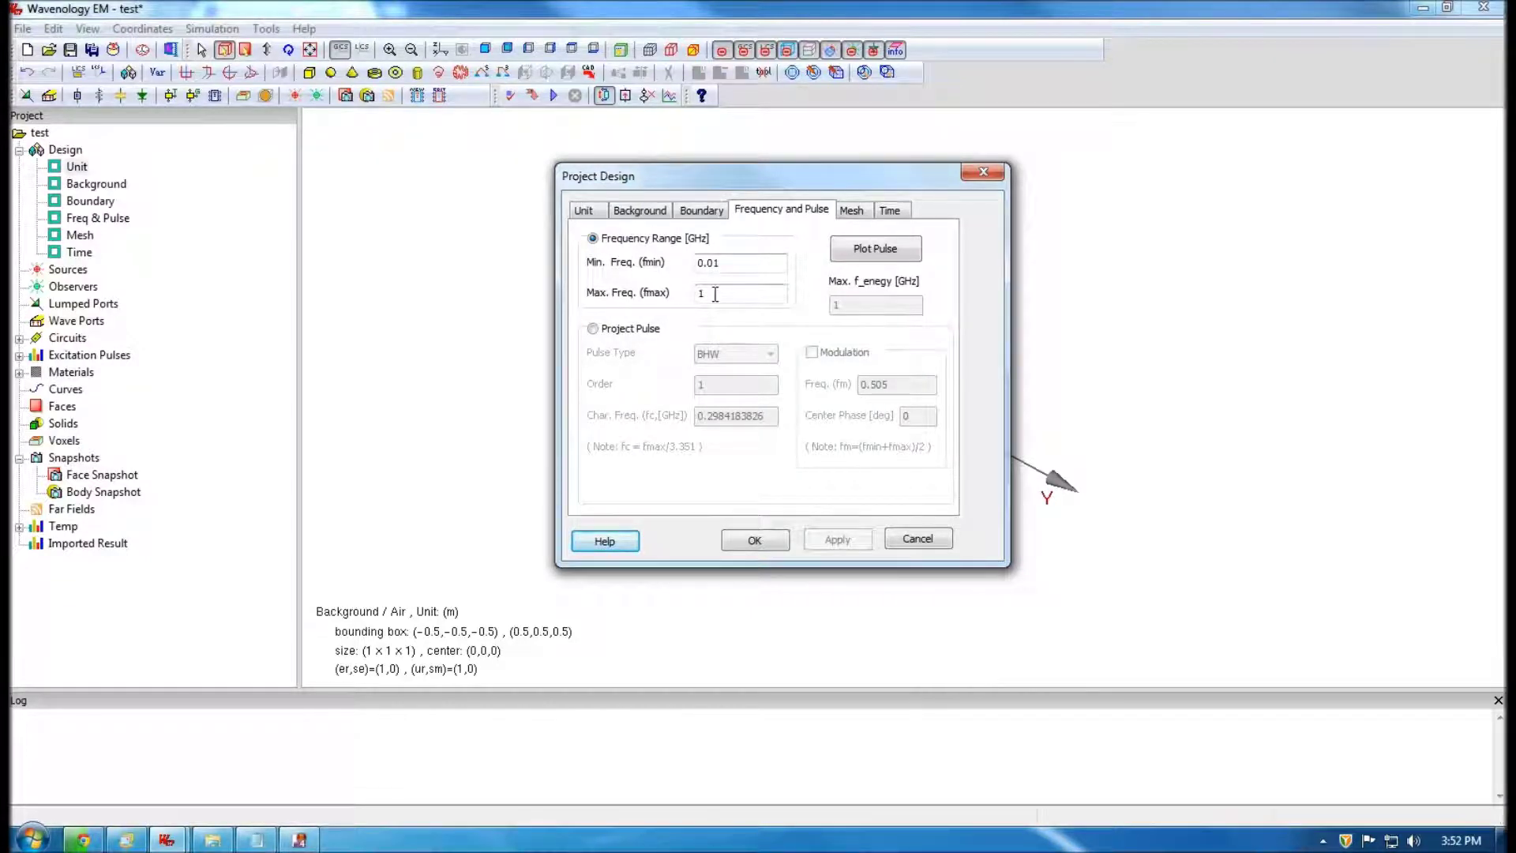
click(852, 215)
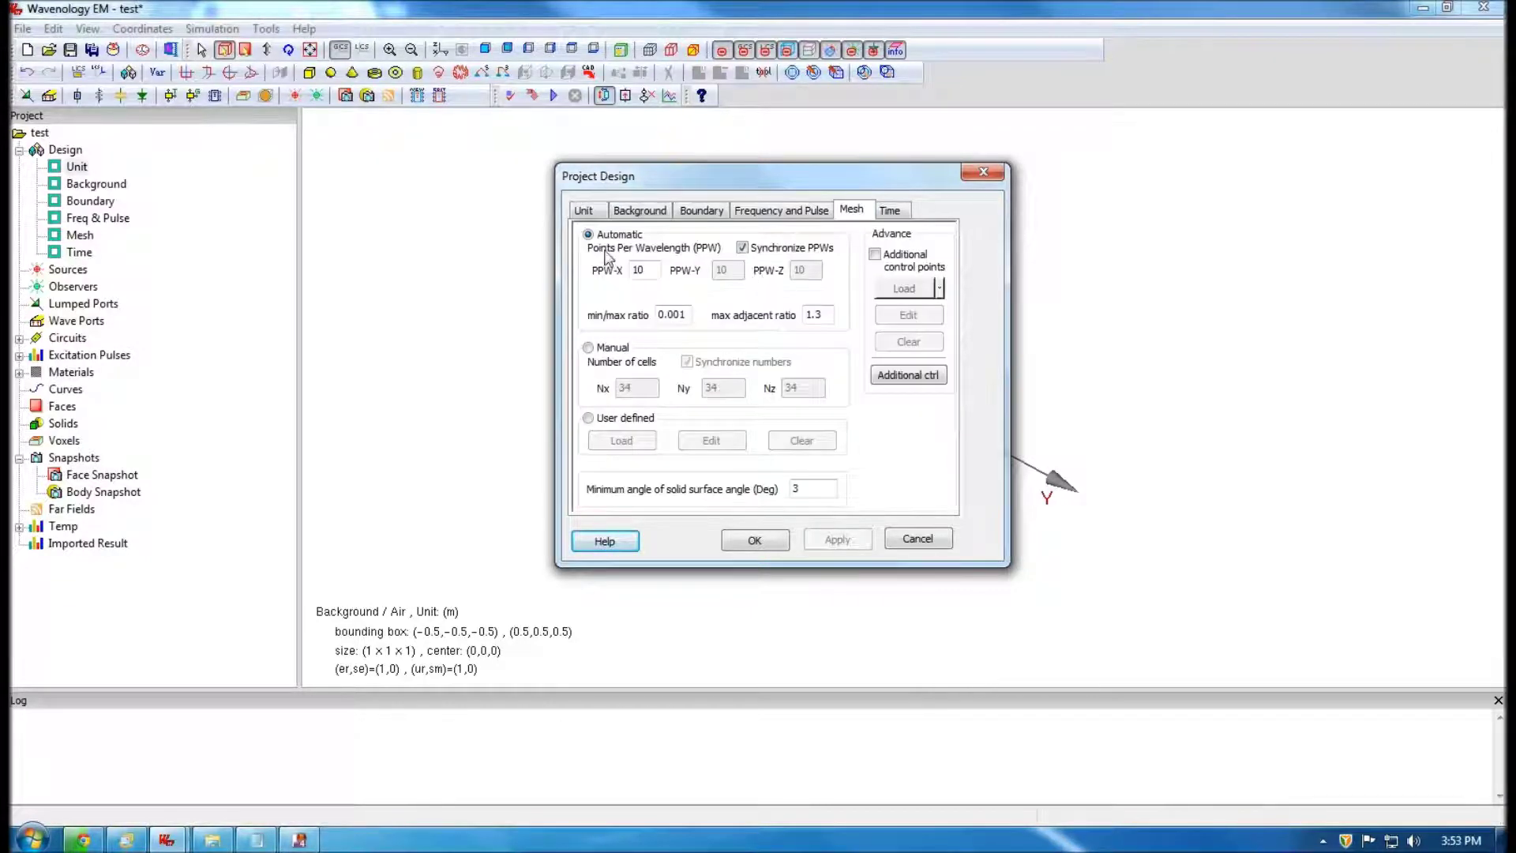
- Set the mesh PPW-X to 30 points per wavelength
drag(653, 273, 620, 273)
text(30)
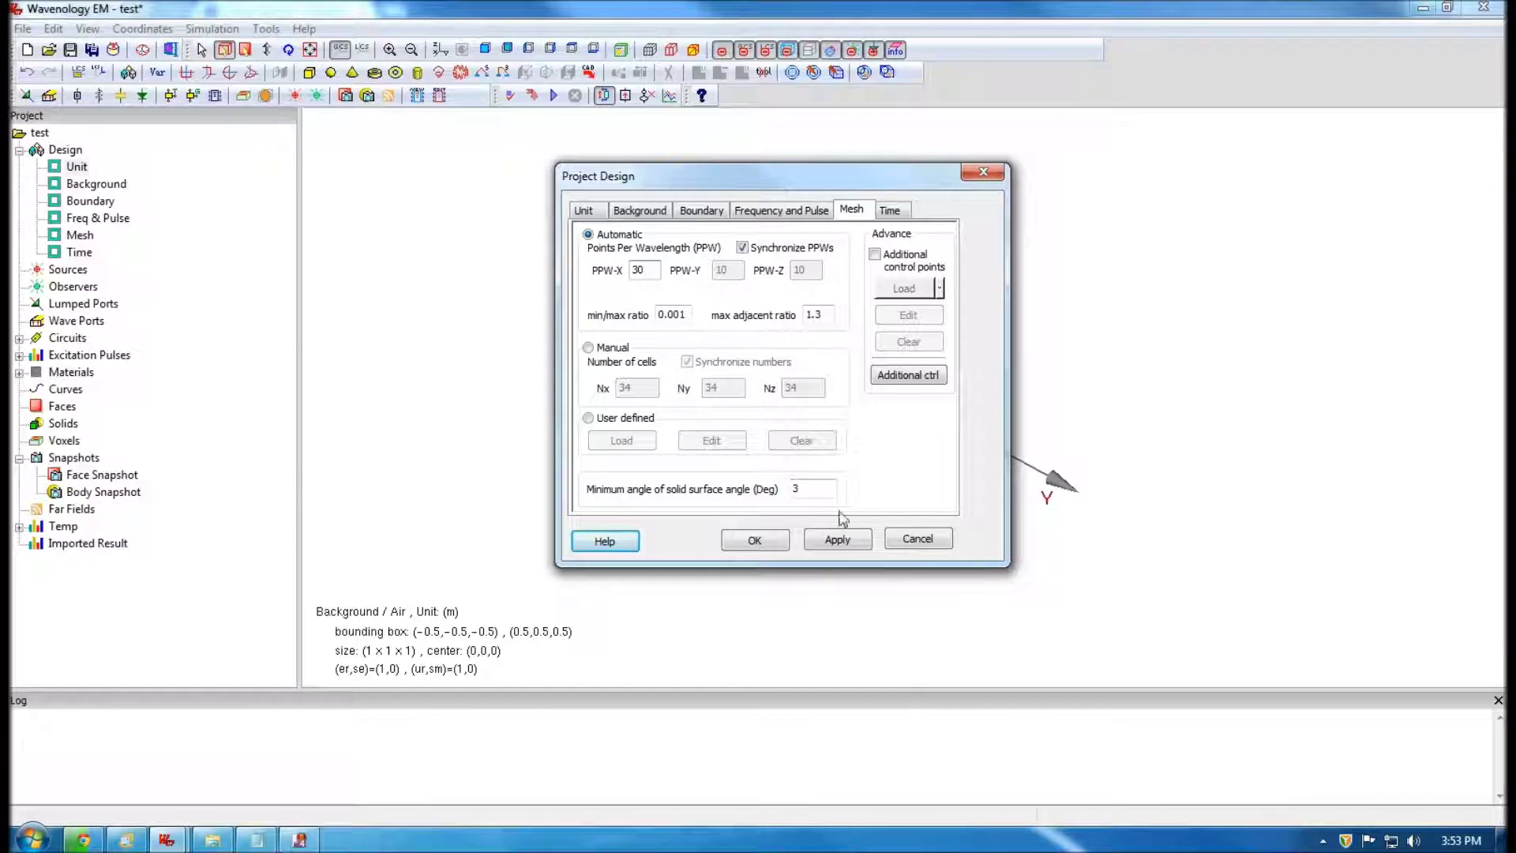
click(841, 542)
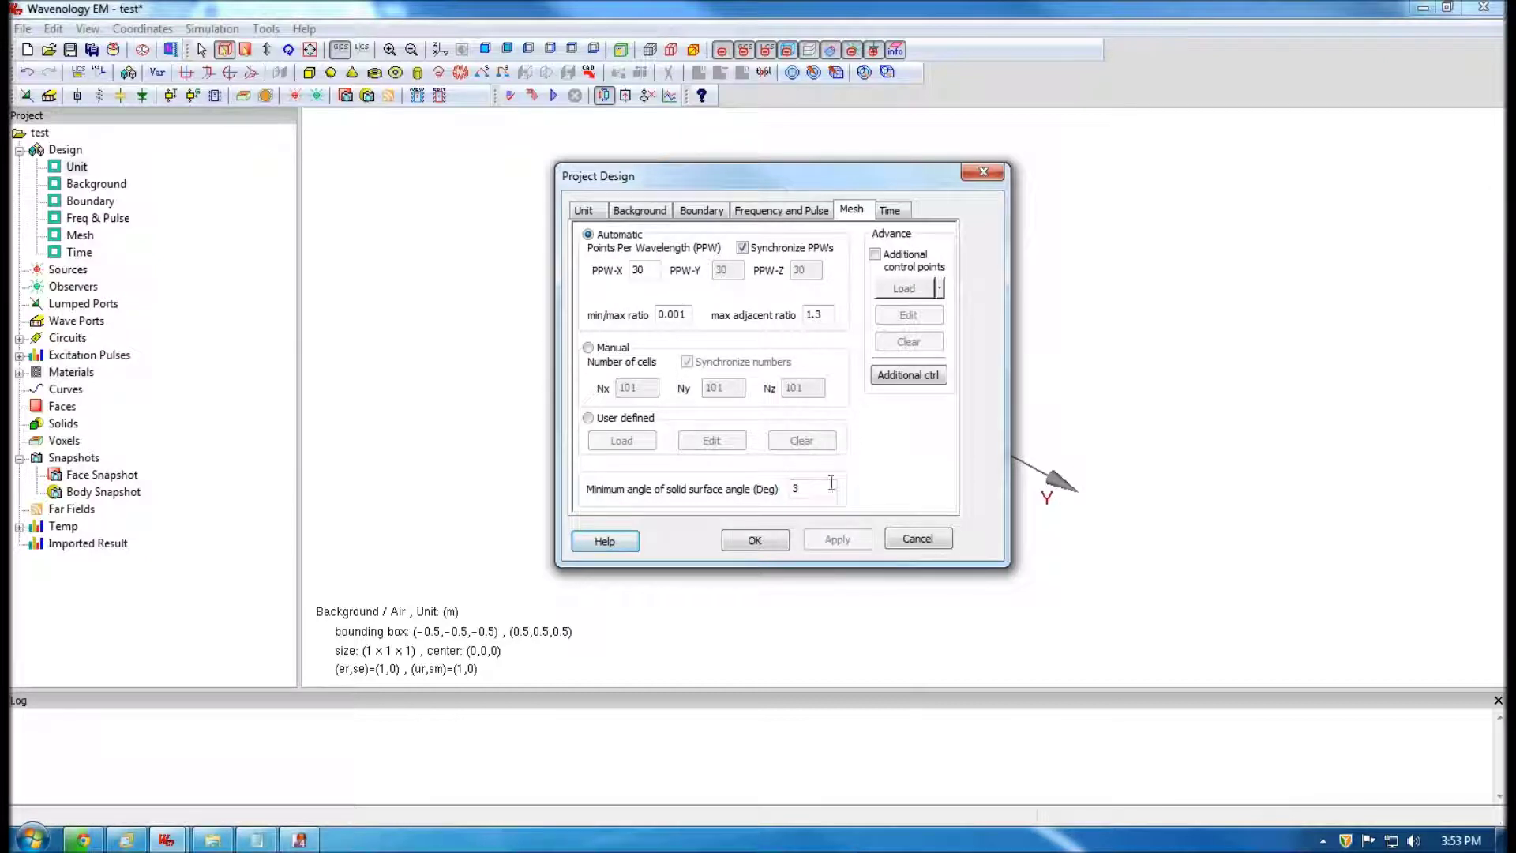
- Record snapshots 5 times per period and close Project Design
click(891, 212)
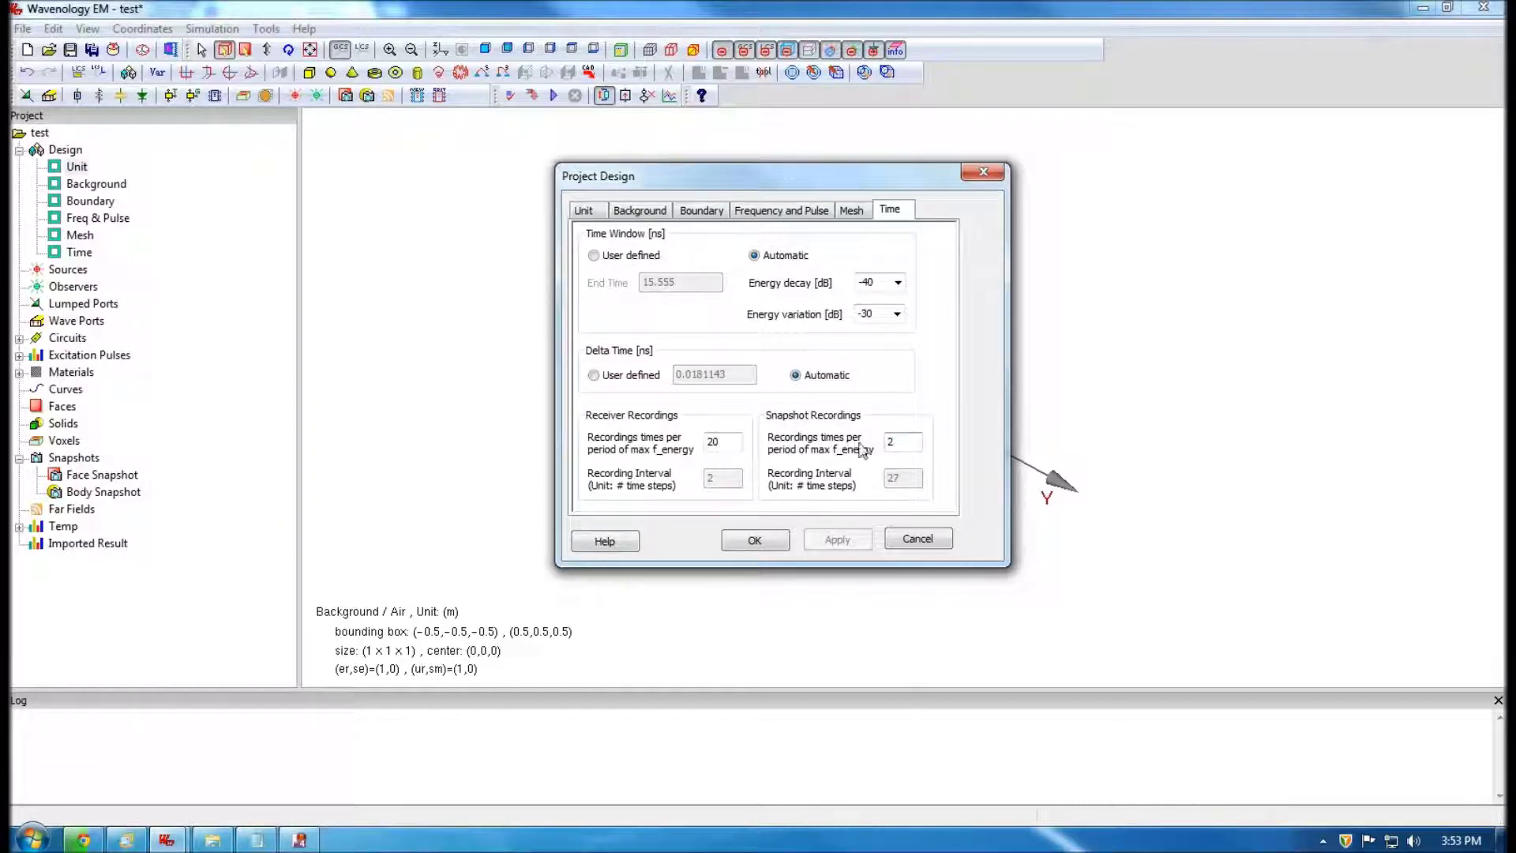
double_click(896, 442)
text(5)
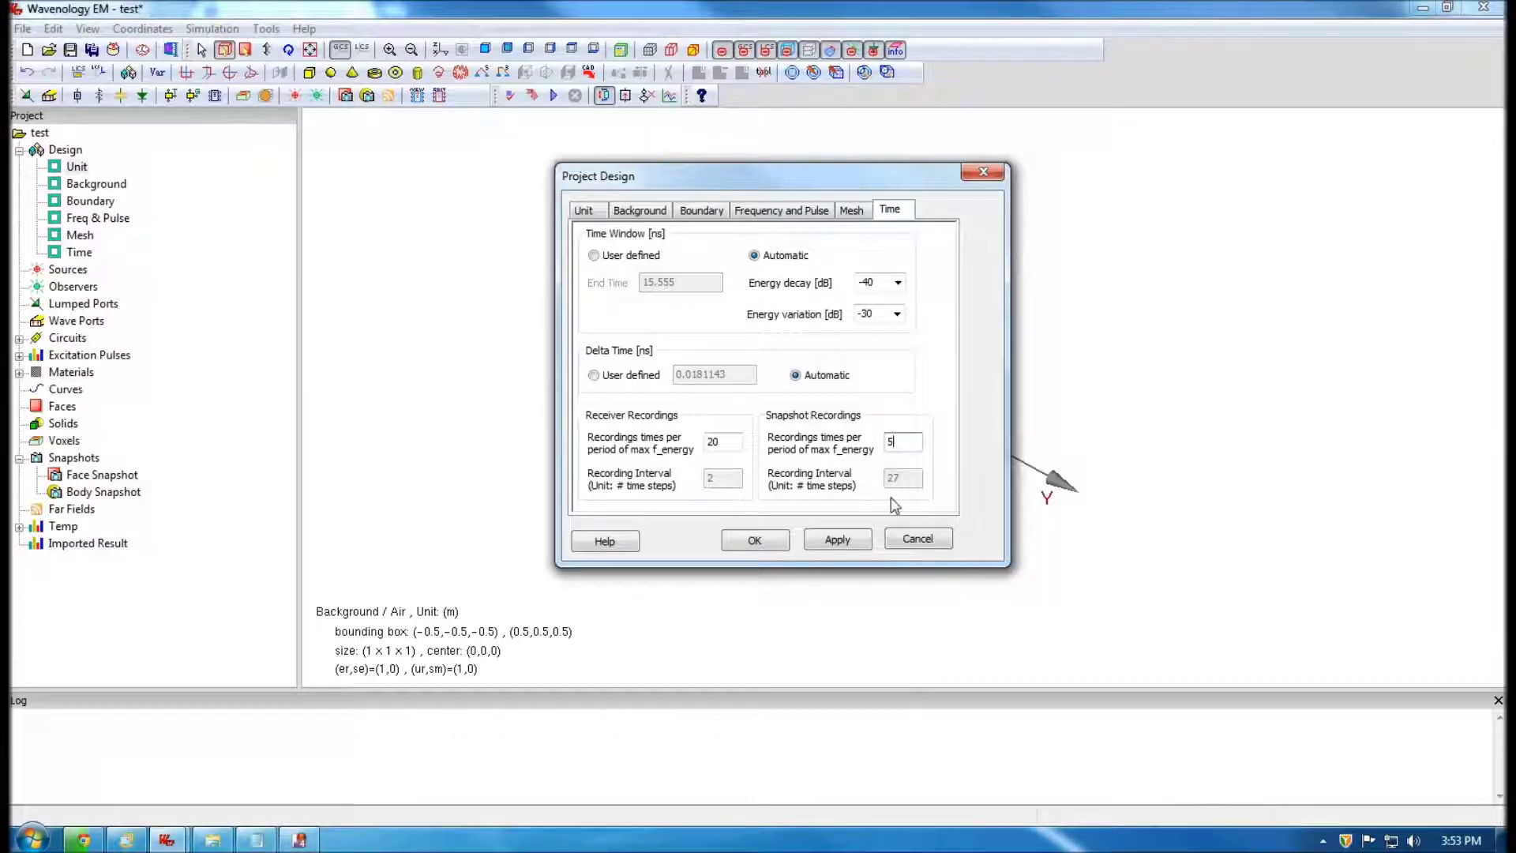
click(845, 539)
click(752, 542)
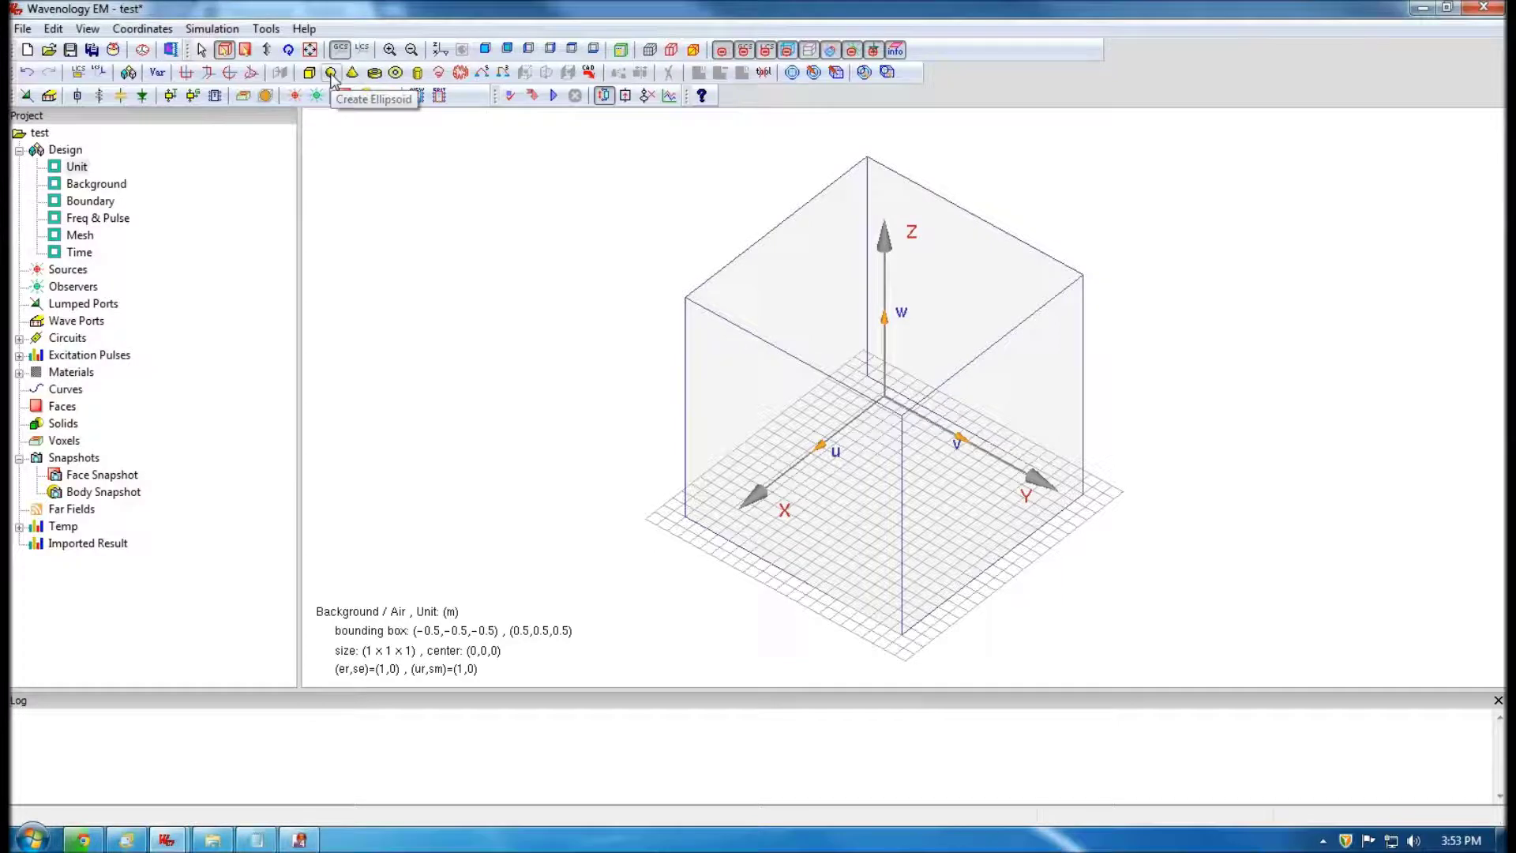
- Create ellipsoid Body001 as a PEC sphere with radius 0.5 m
click(331, 73)
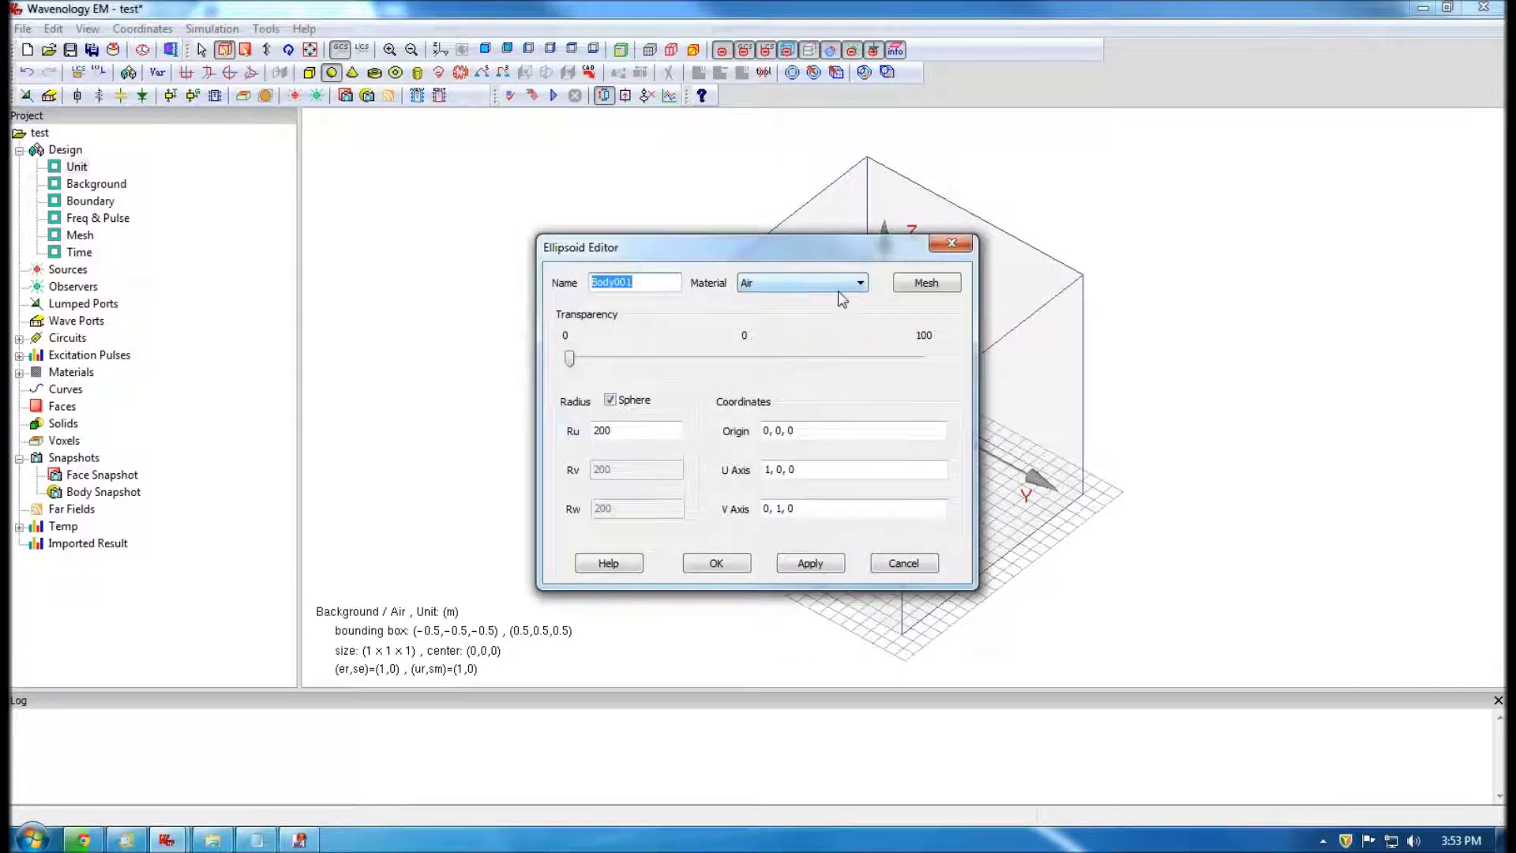
click(796, 288)
click(774, 313)
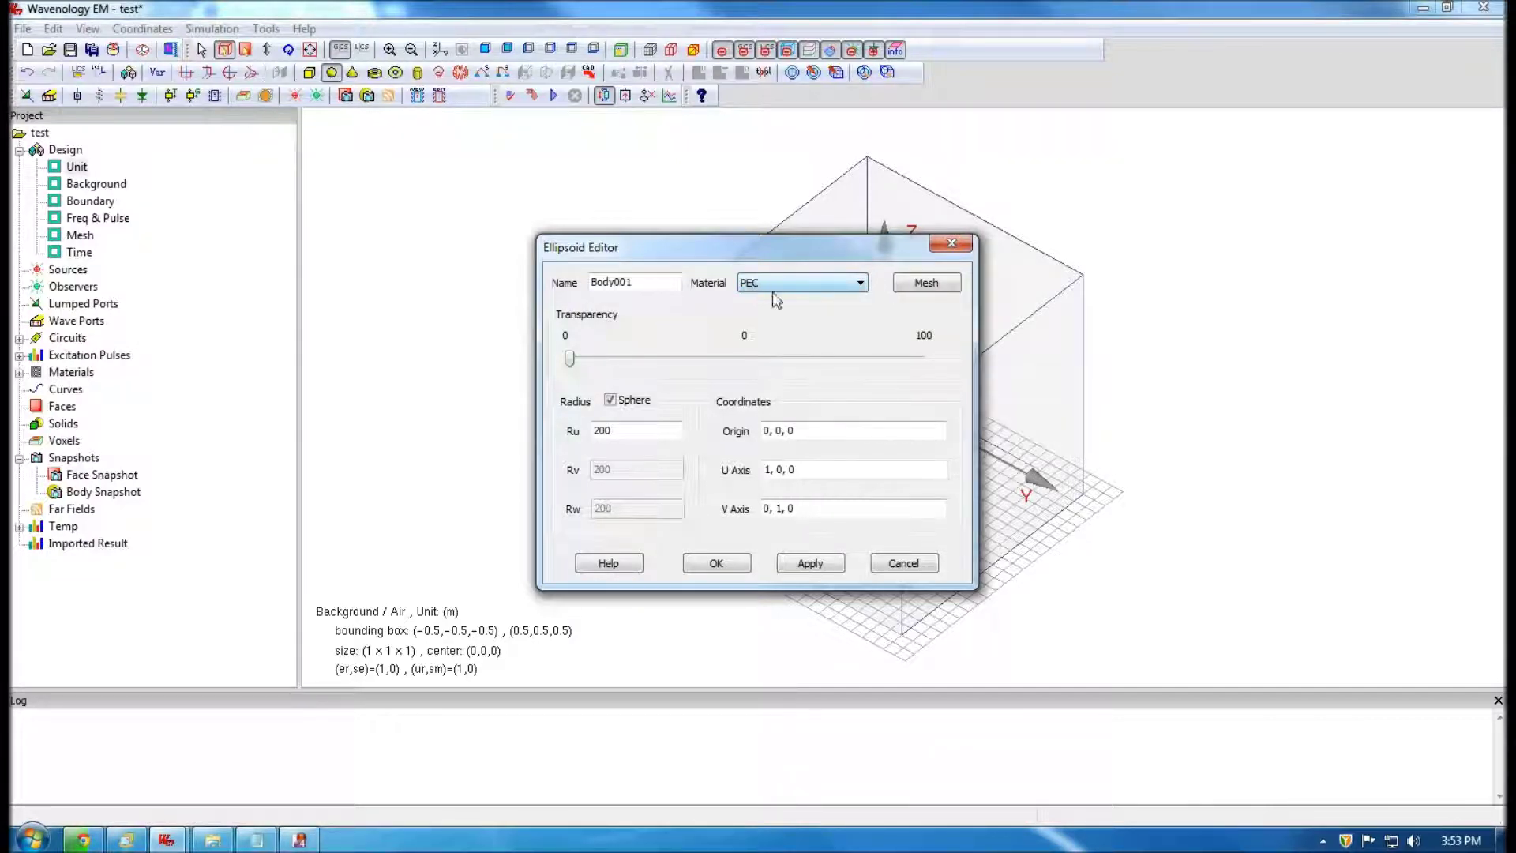
drag(625, 430, 478, 421)
text(0.5)
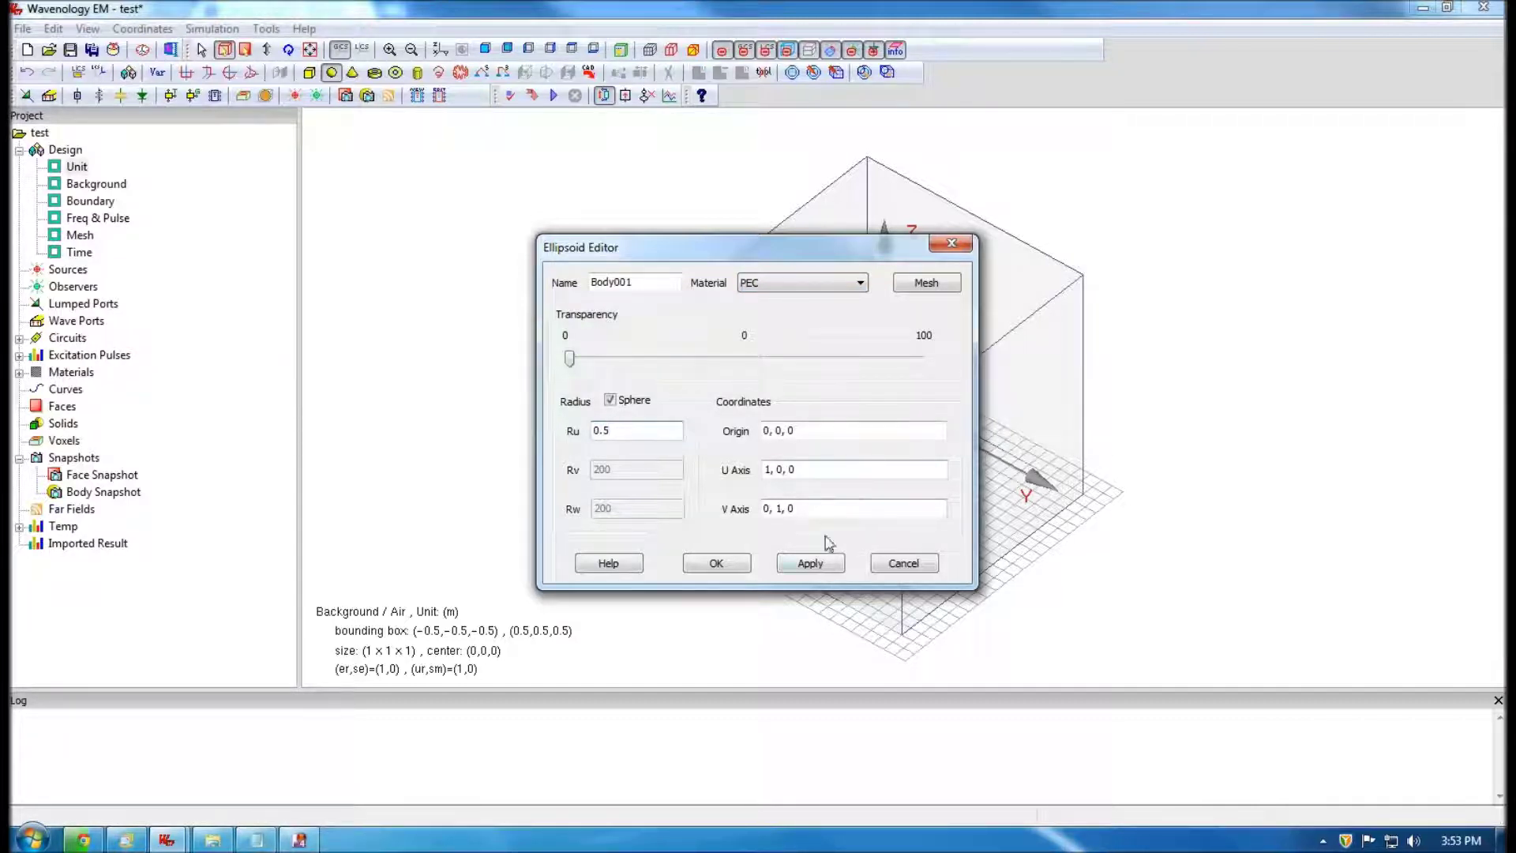
click(813, 563)
click(719, 564)
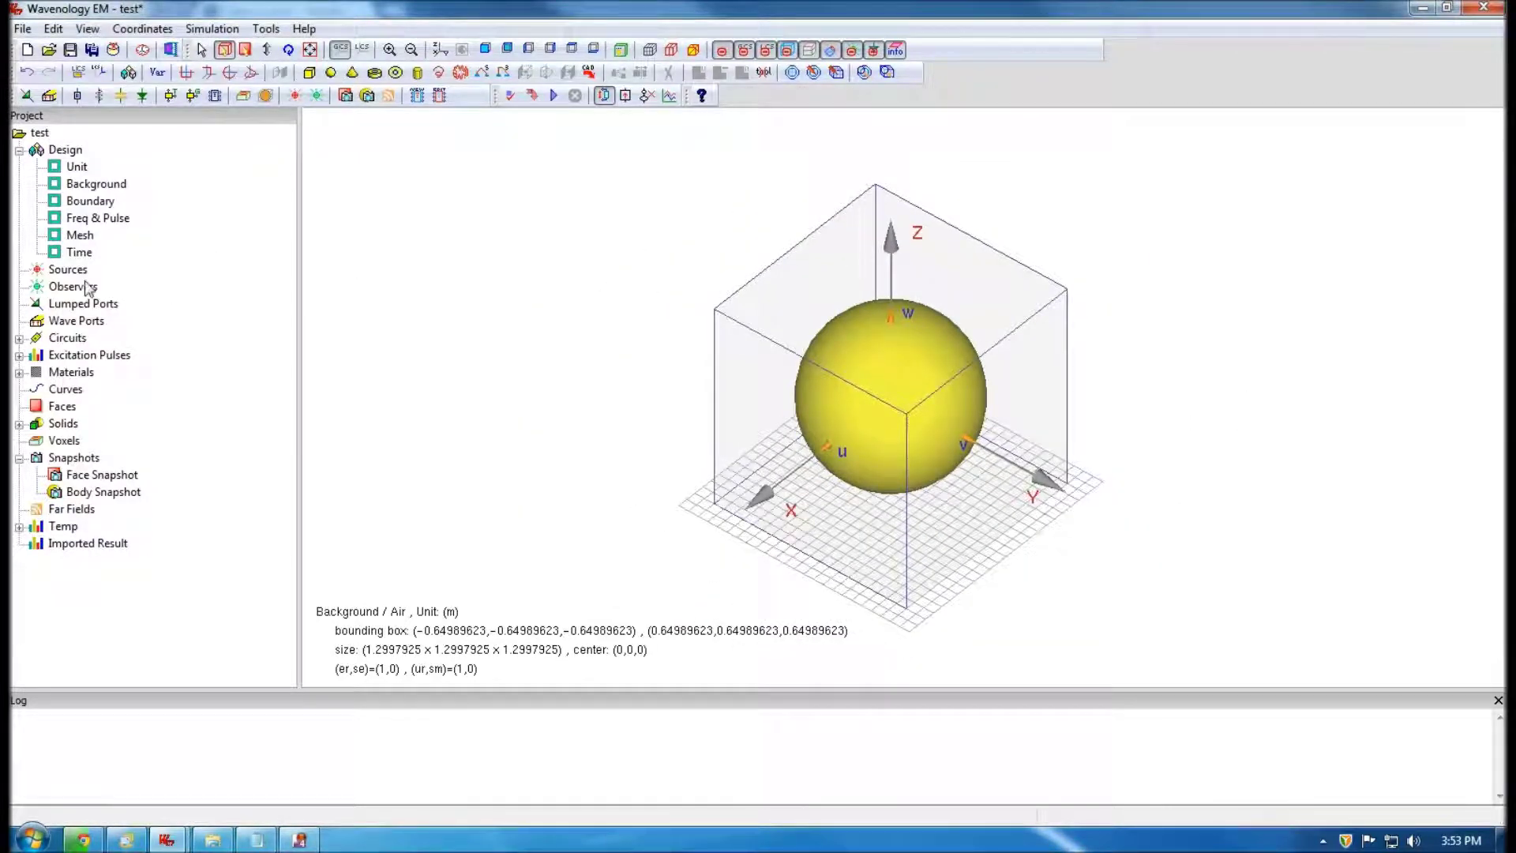
- Start a Plane Wave (E Pol.) source with polarization set to 1,0,0
drag(796, 462, 765, 369)
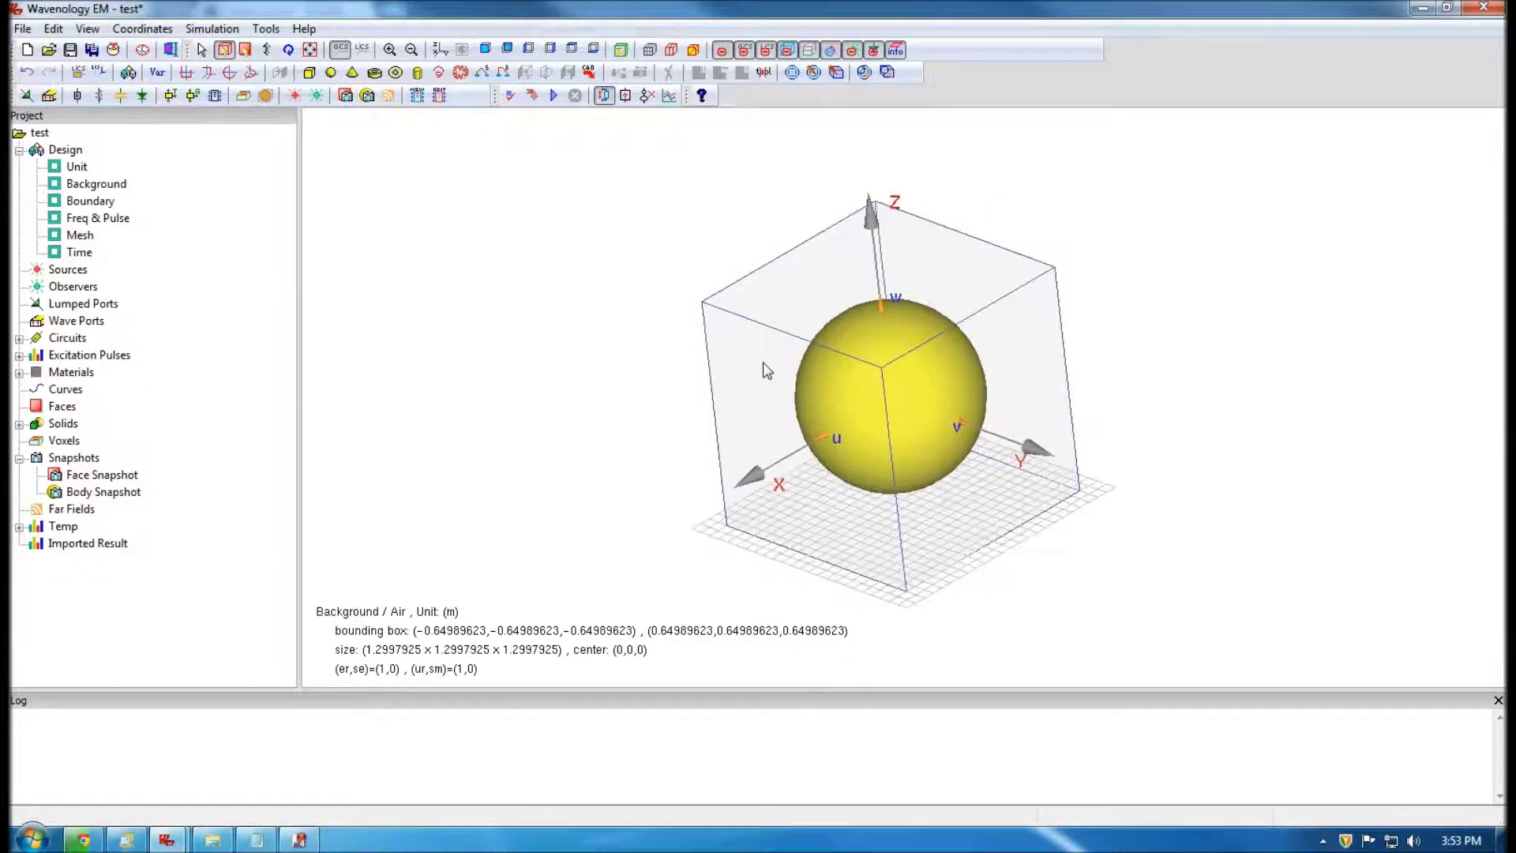
click(67, 271)
right_click(67, 274)
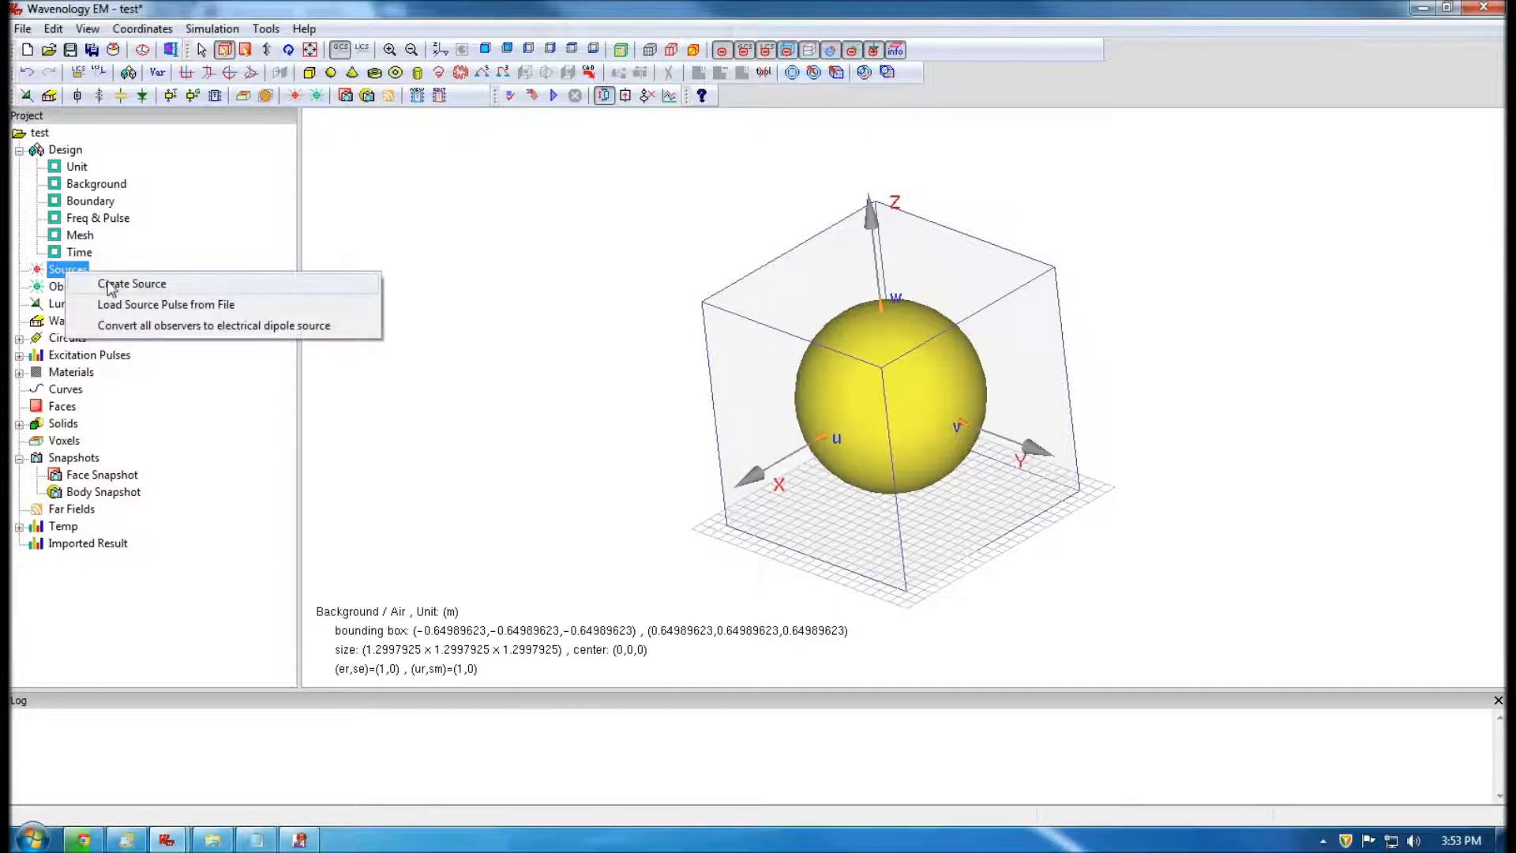
click(110, 284)
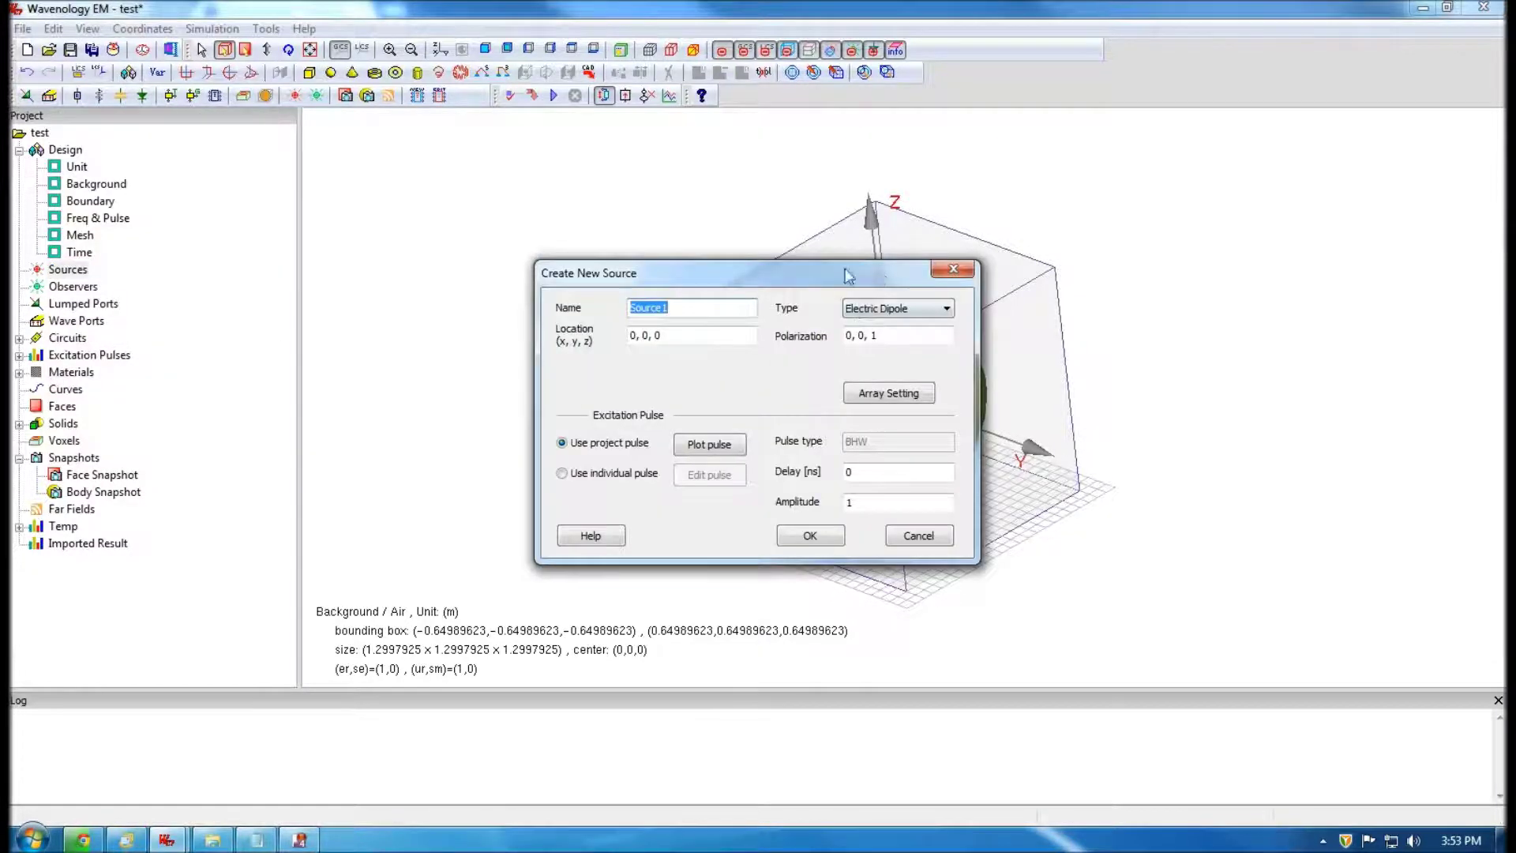
drag(847, 271, 571, 237)
click(594, 265)
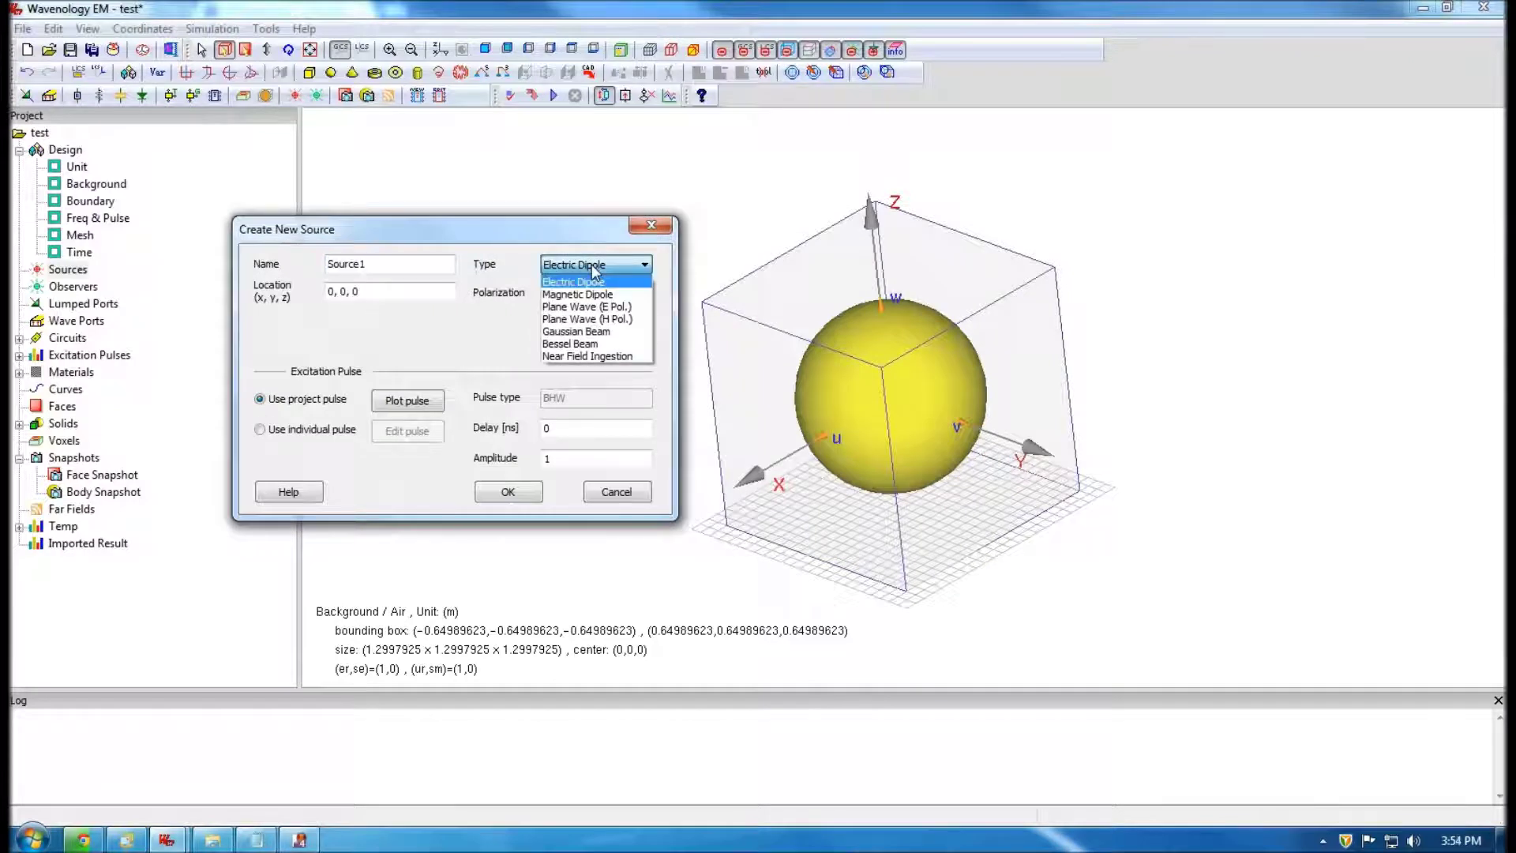
click(592, 307)
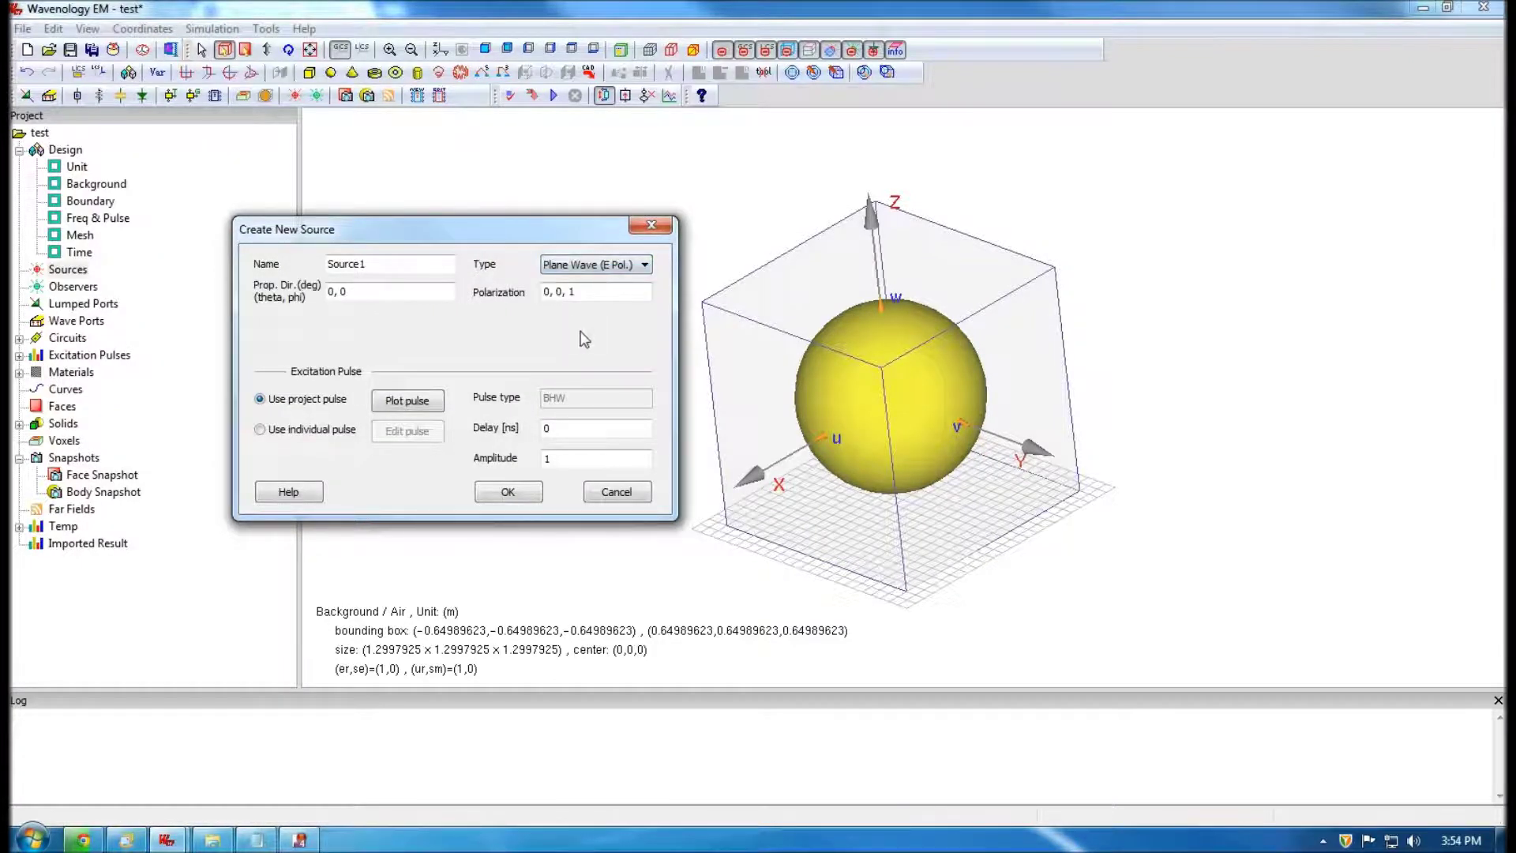
double_click(597, 293)
text(1,0,0)
- Check the excitation pulse plot and create Source1
click(397, 404)
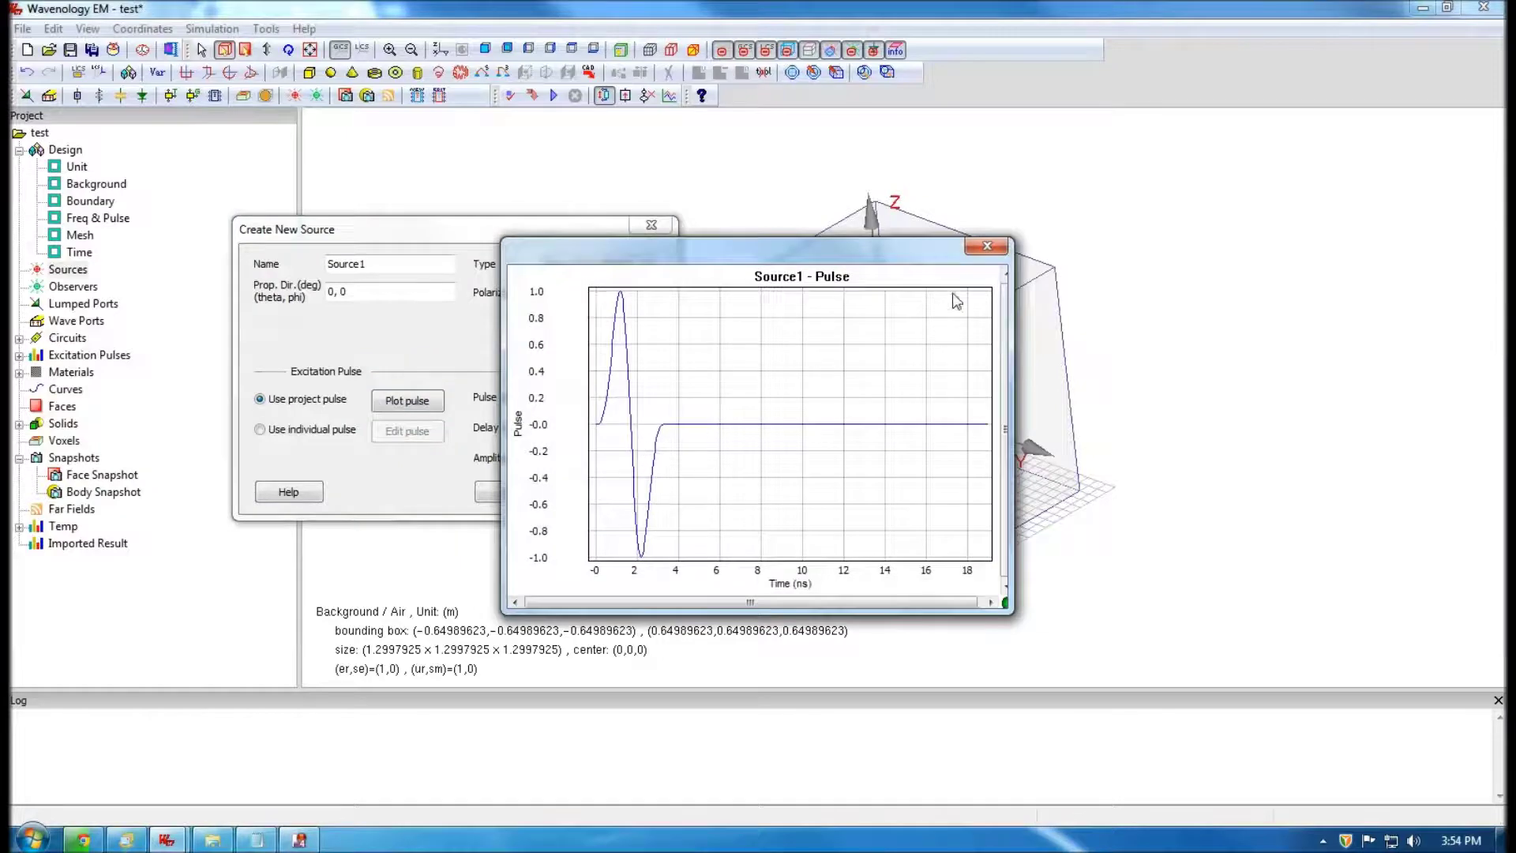
click(986, 246)
click(508, 492)
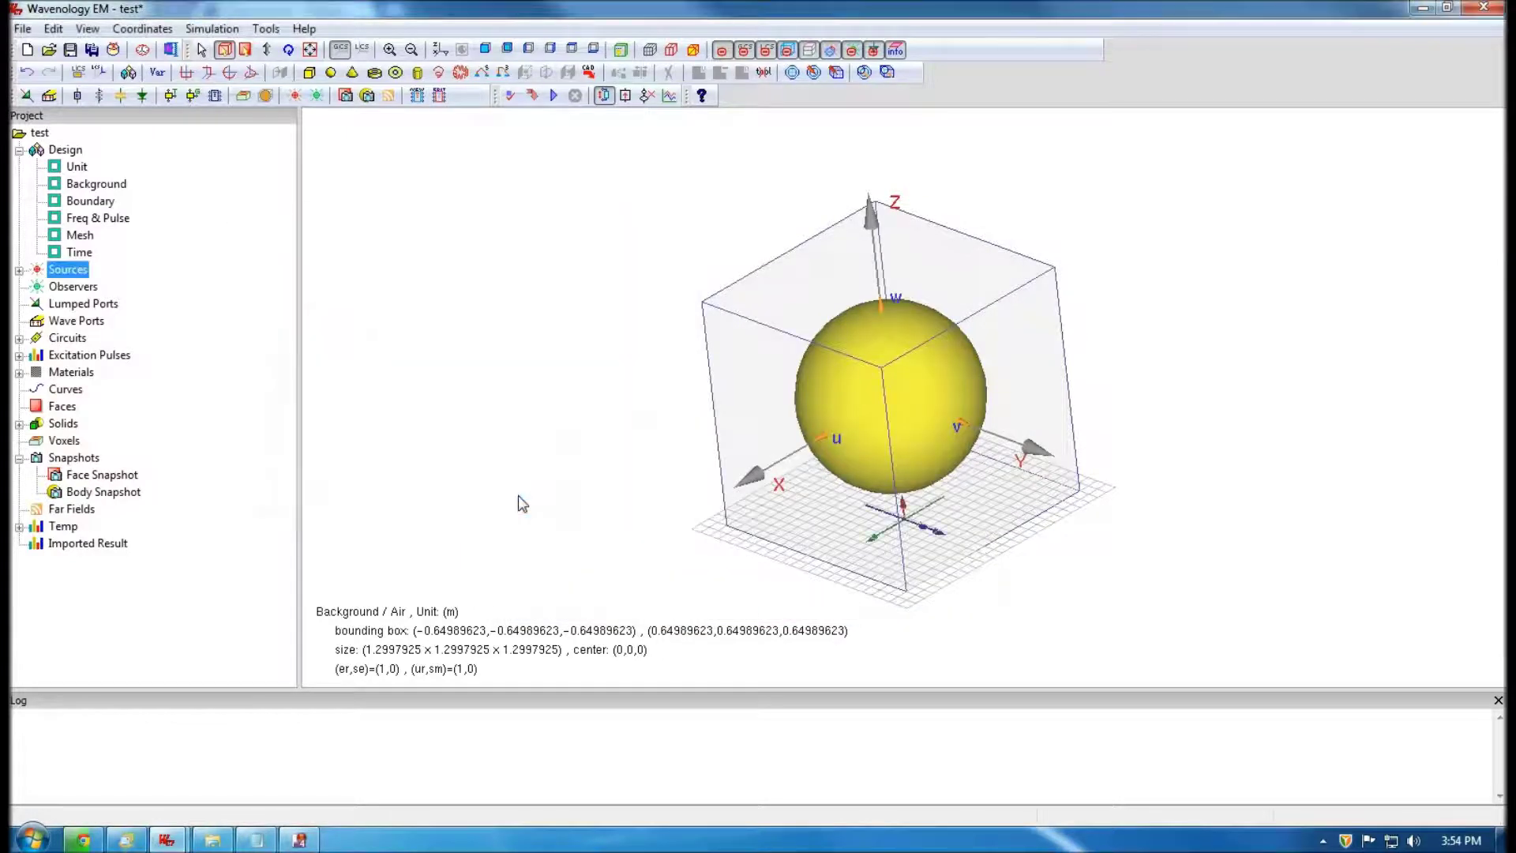
drag(944, 401, 947, 533)
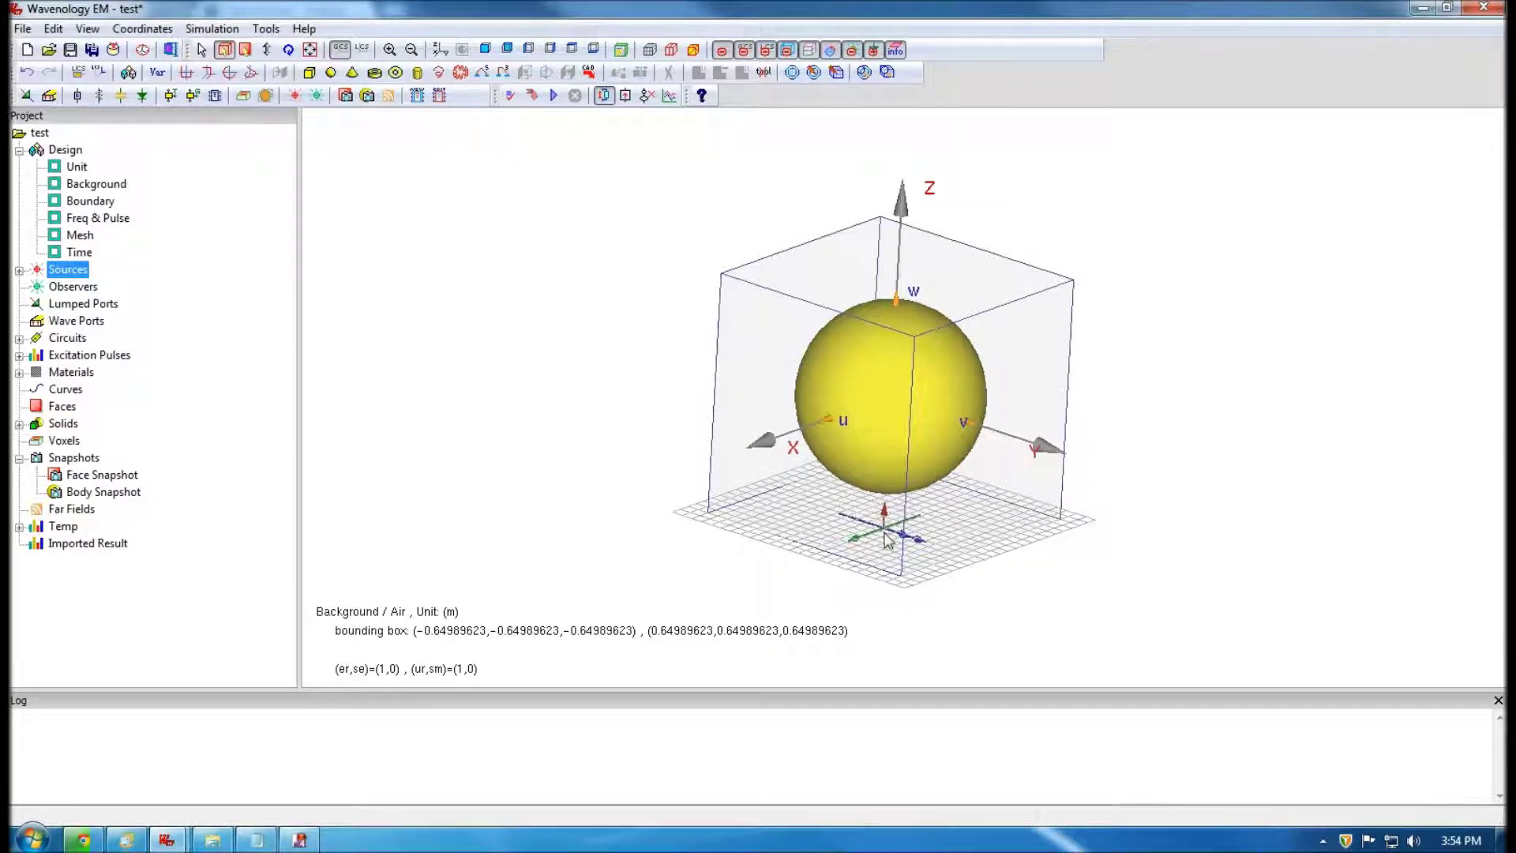
drag(897, 387, 799, 487)
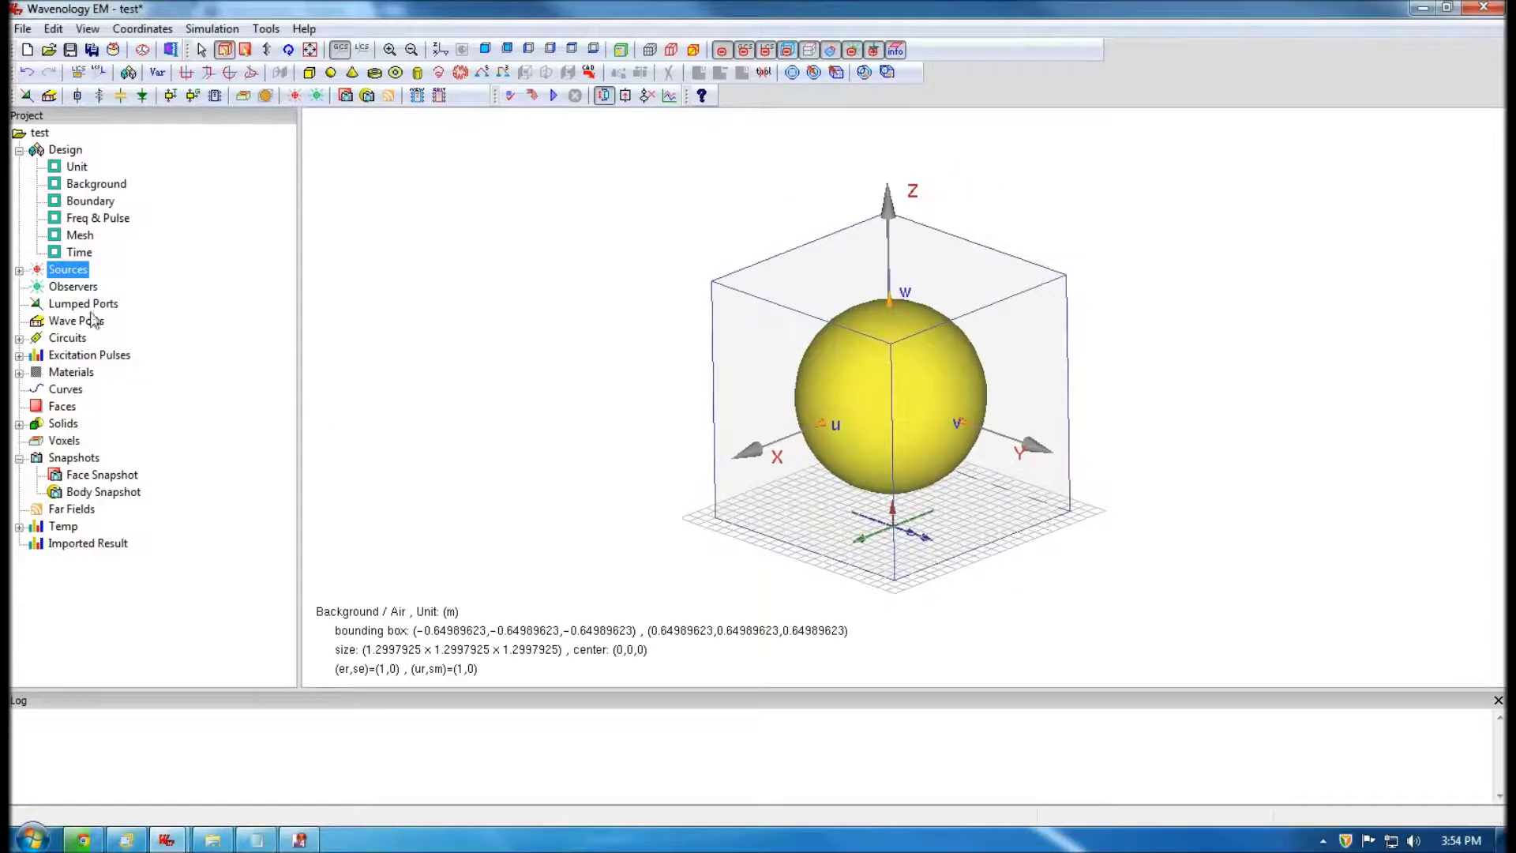
- Create observer Observer1, entering 0.5 and 0 for its Y and Z positions
right_click(63, 289)
click(98, 300)
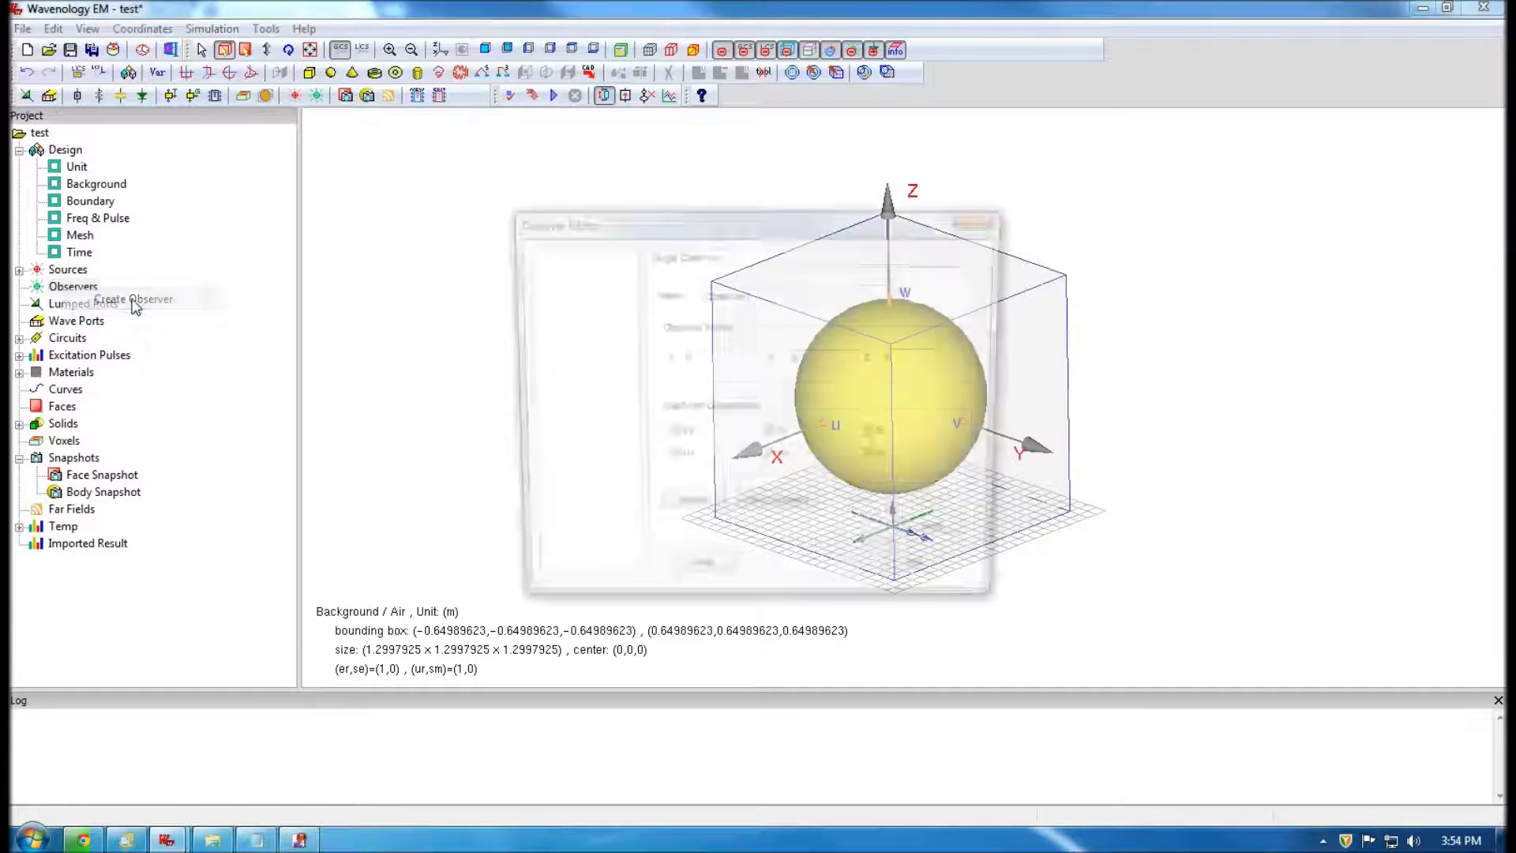
double_click(708, 357)
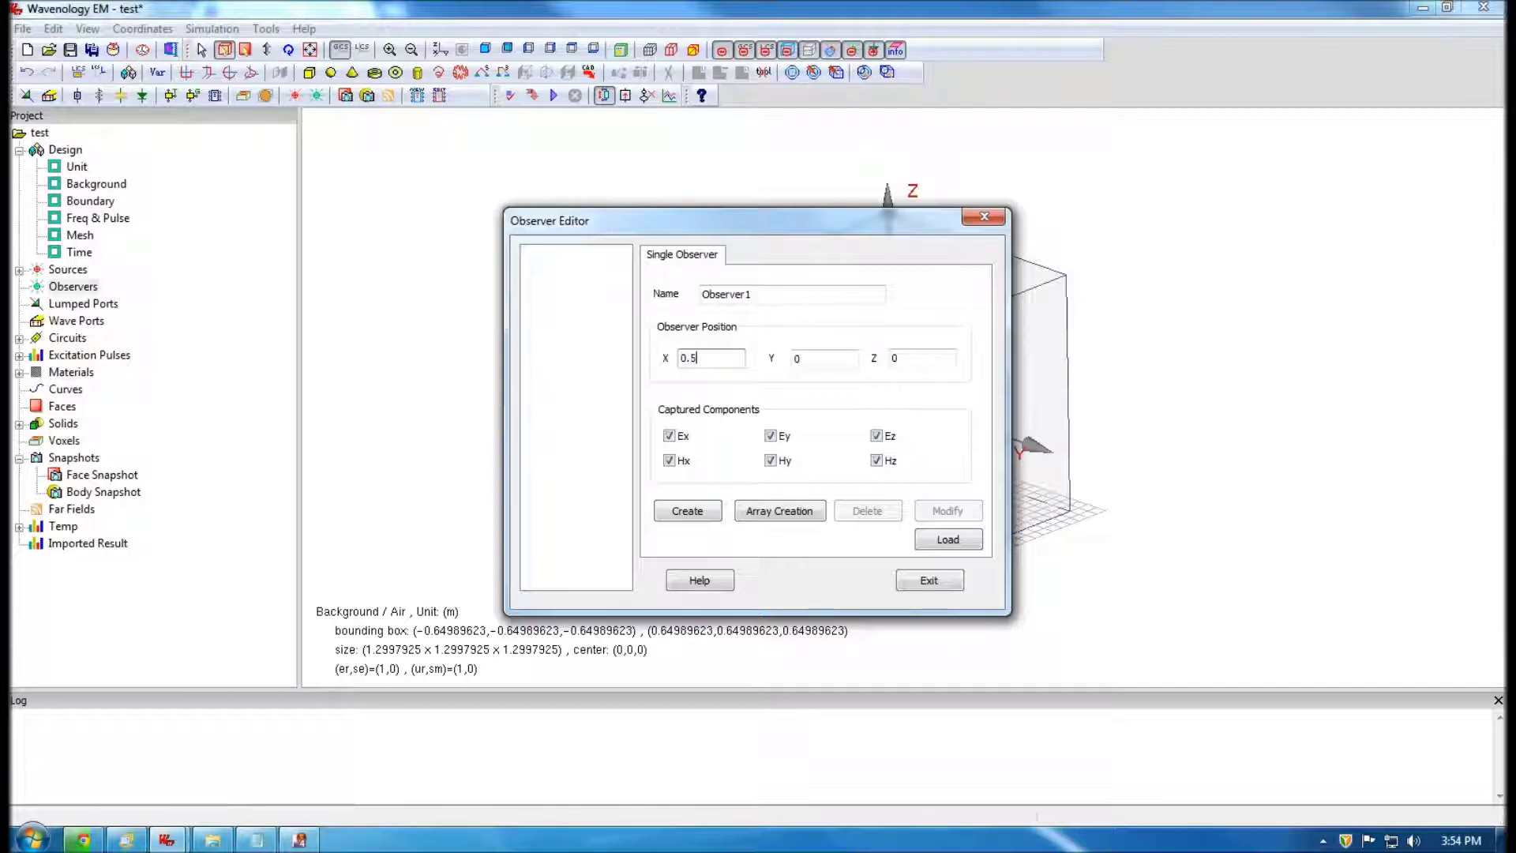
key(Tab)
text(0.5)
key(Tab)
text(0.)
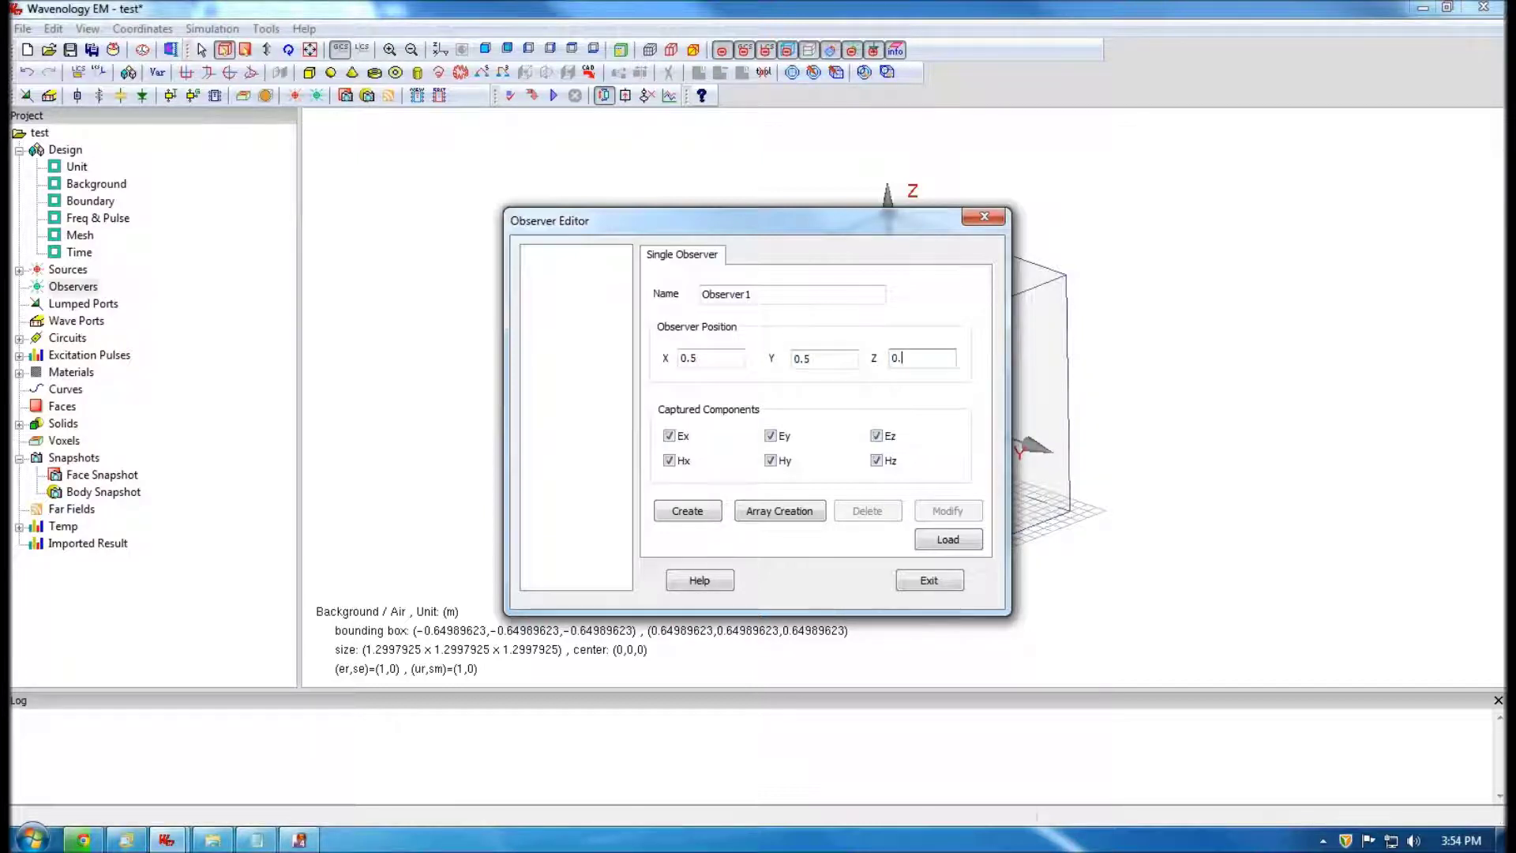
click(686, 511)
click(928, 580)
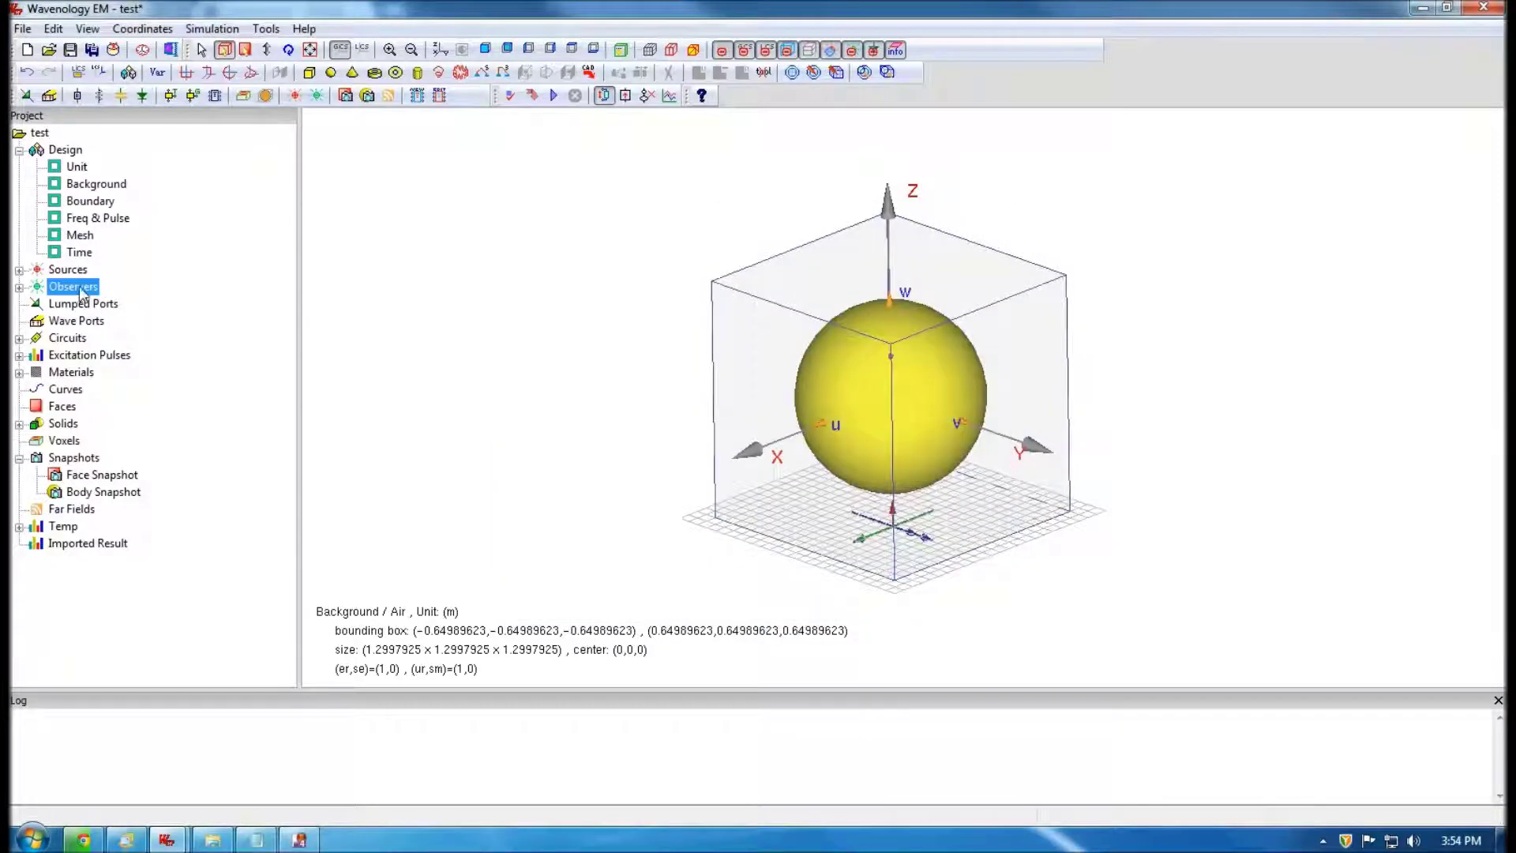
- Show Observer1 under Observers and orbit the 3D view to inspect it
click(19, 288)
click(91, 304)
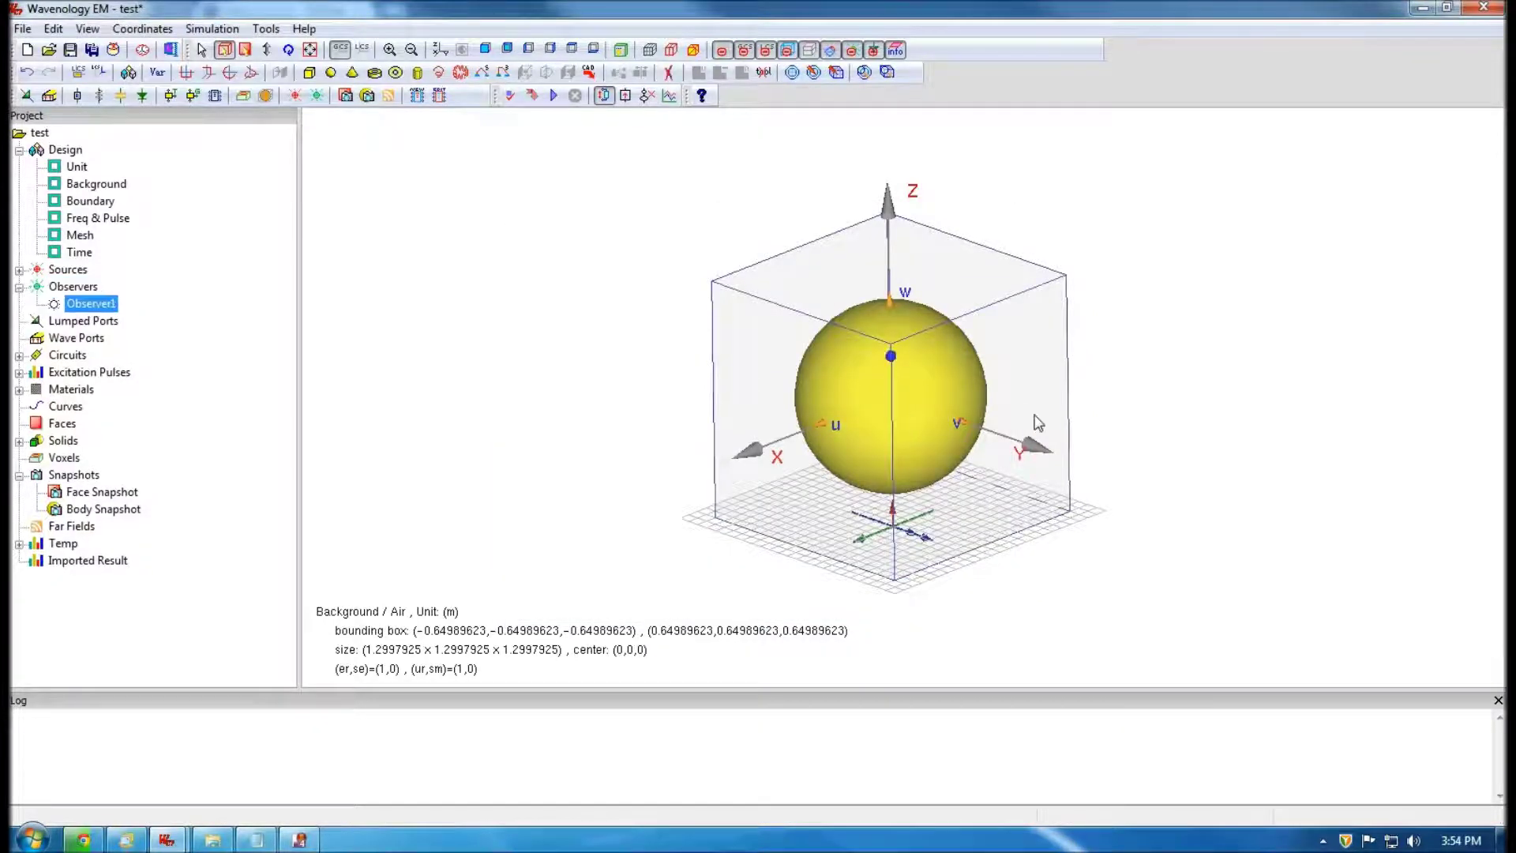
drag(1039, 423, 1181, 484)
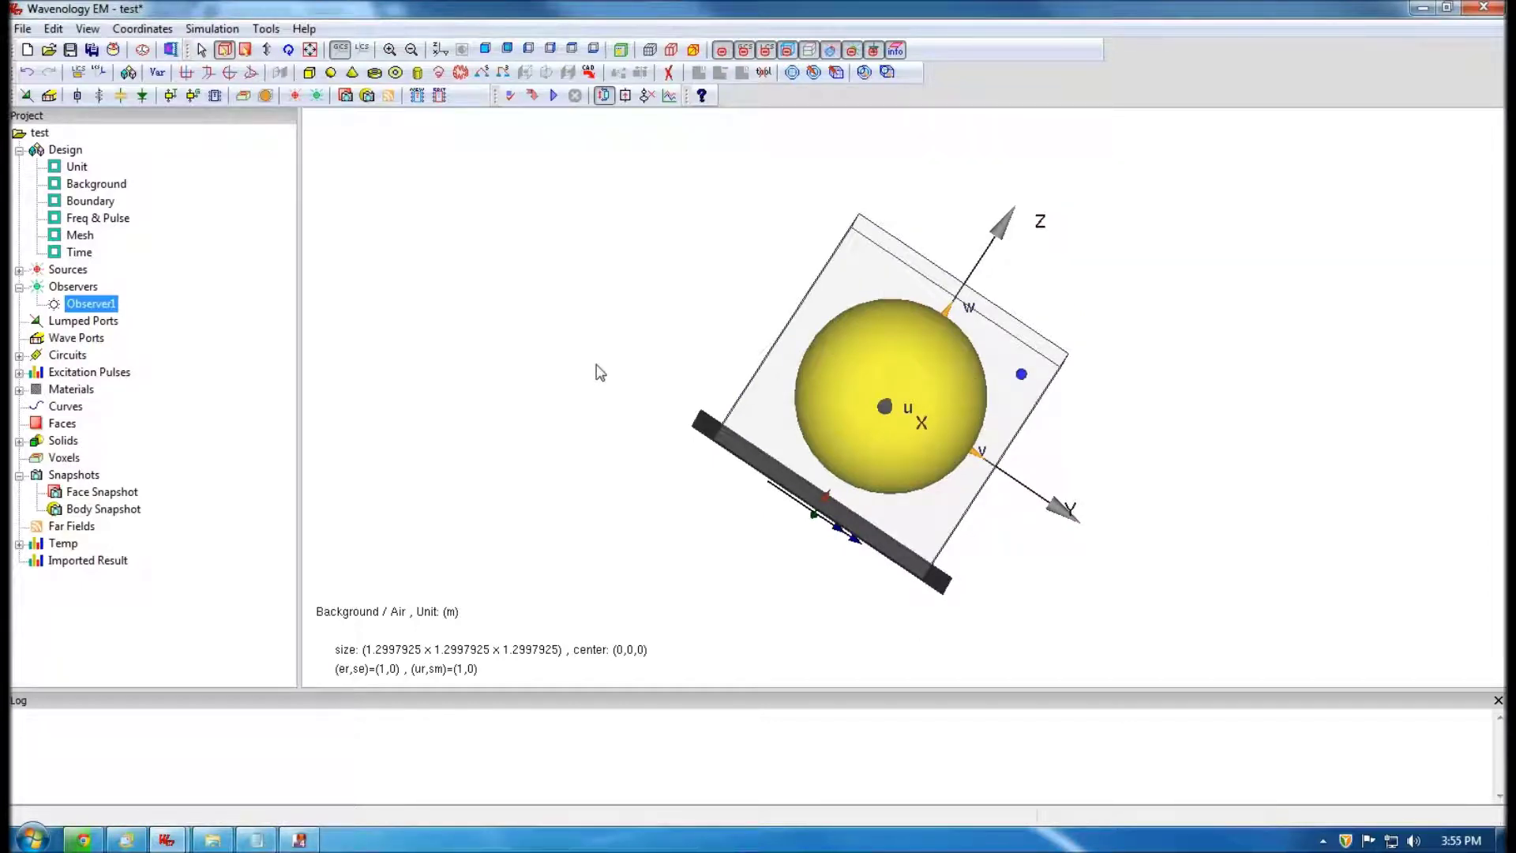
drag(1048, 398, 952, 456)
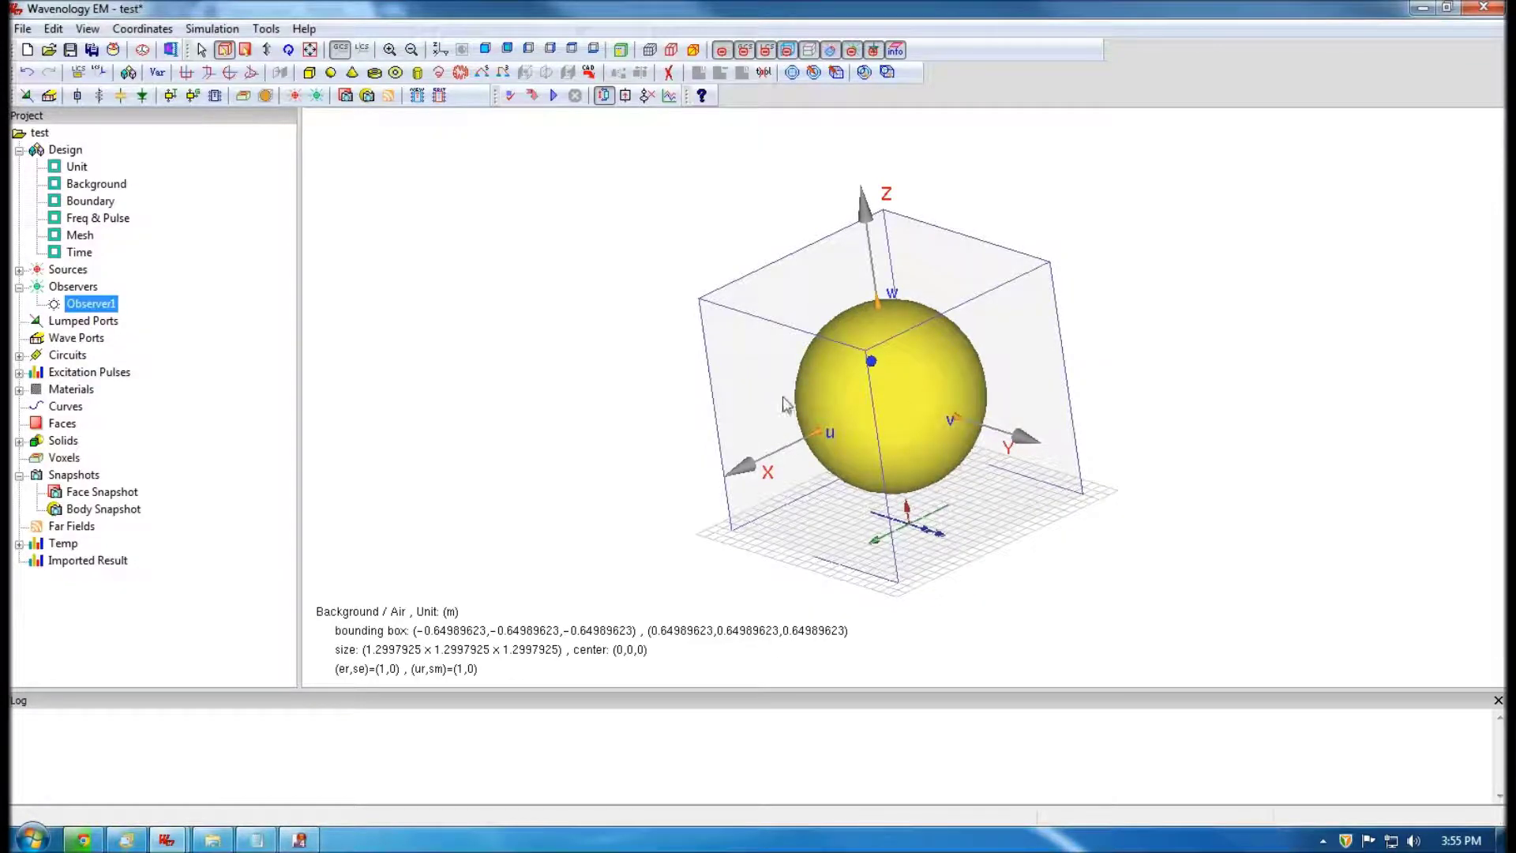
drag(788, 406, 947, 481)
click(72, 497)
- Create FaceSnapshot1 with a Y normal, corners from -0.6 to 0.6 m
right_click(97, 497)
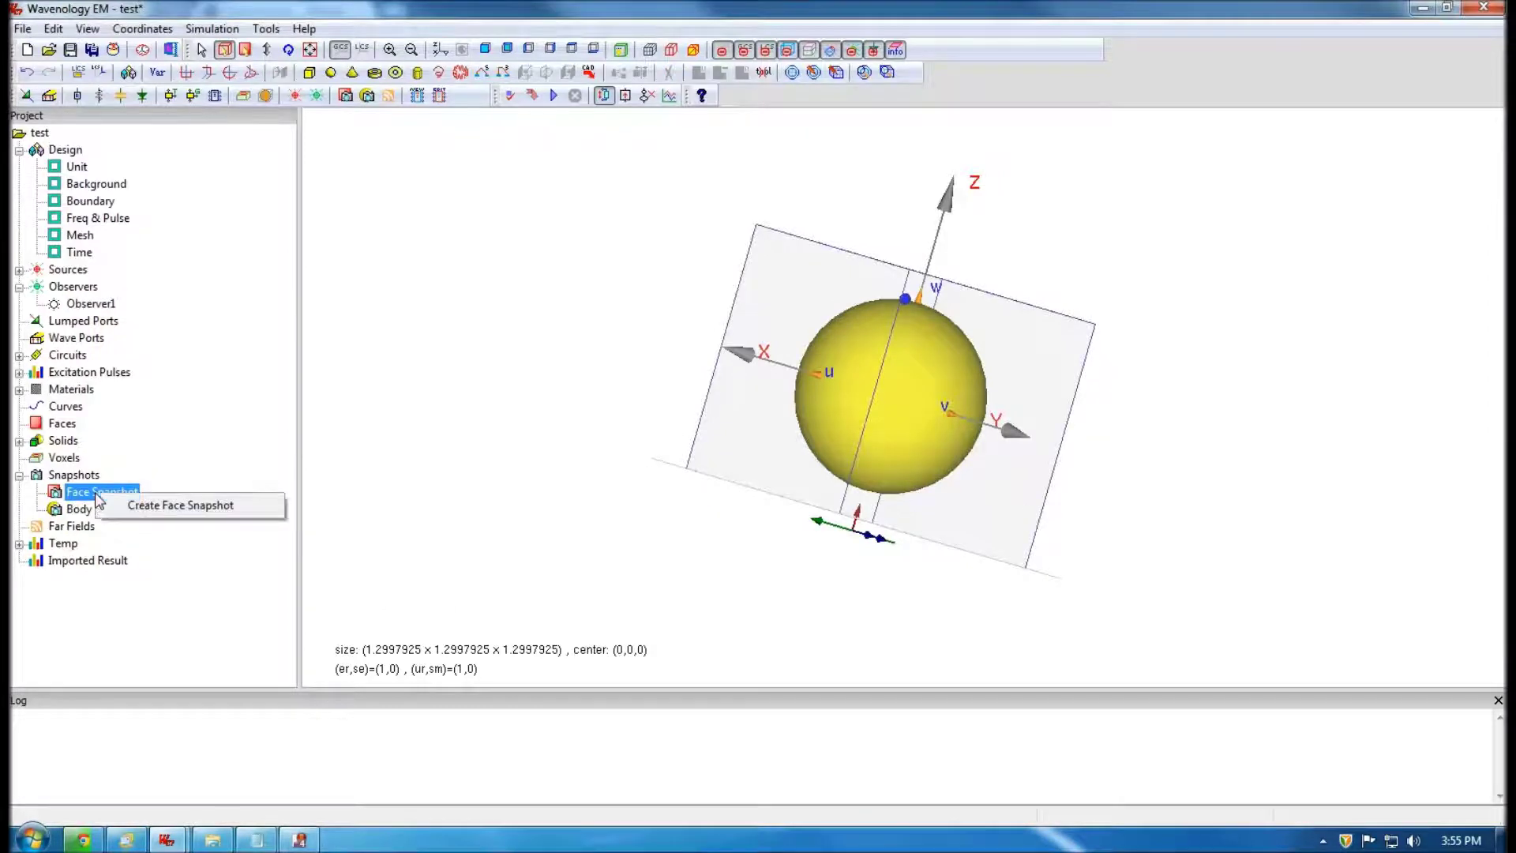
click(190, 509)
drag(839, 270, 545, 270)
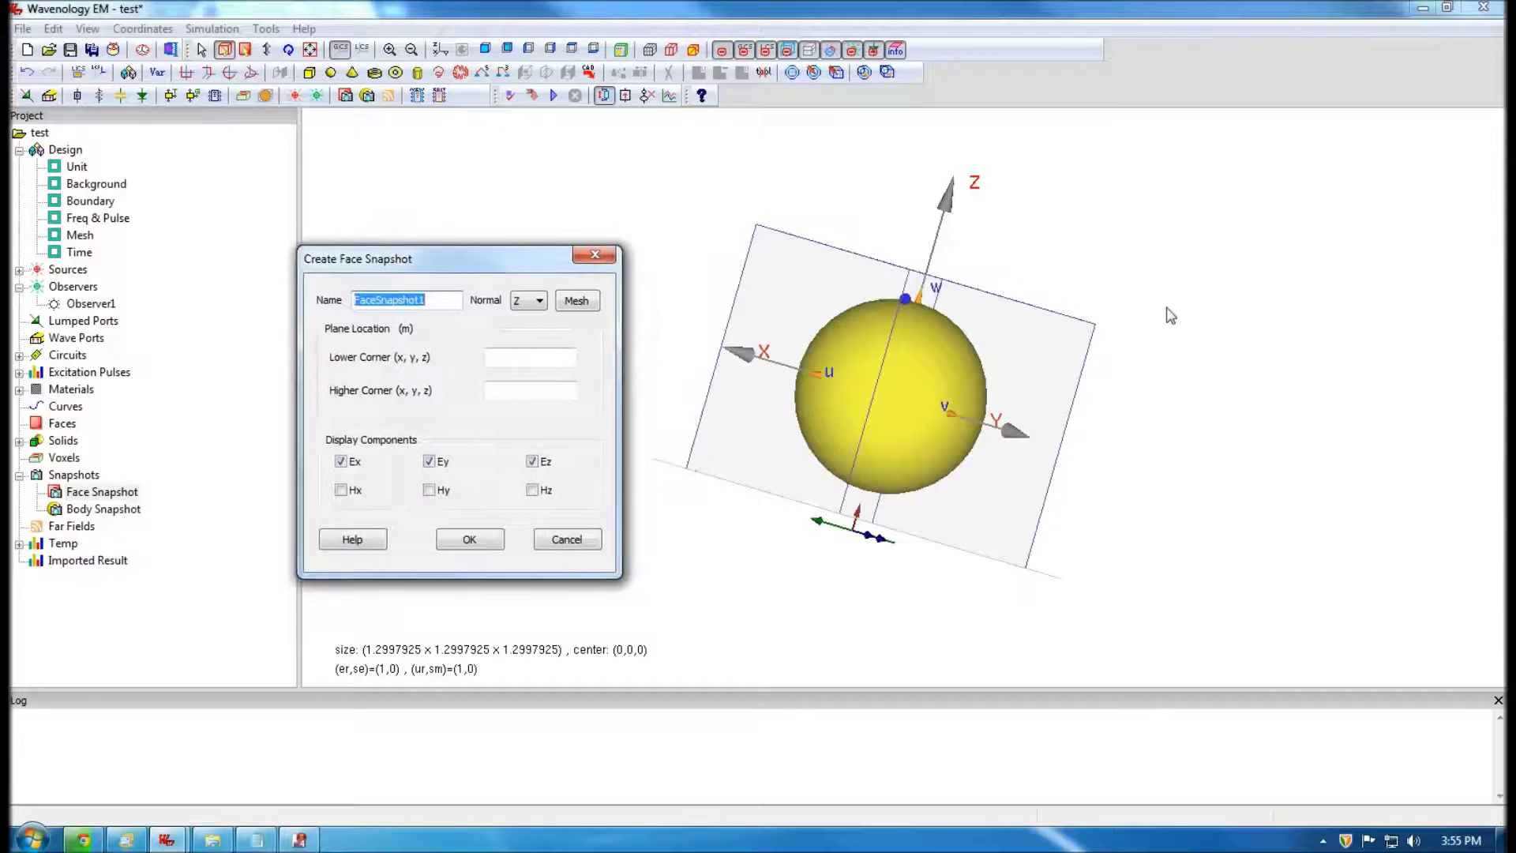
click(531, 301)
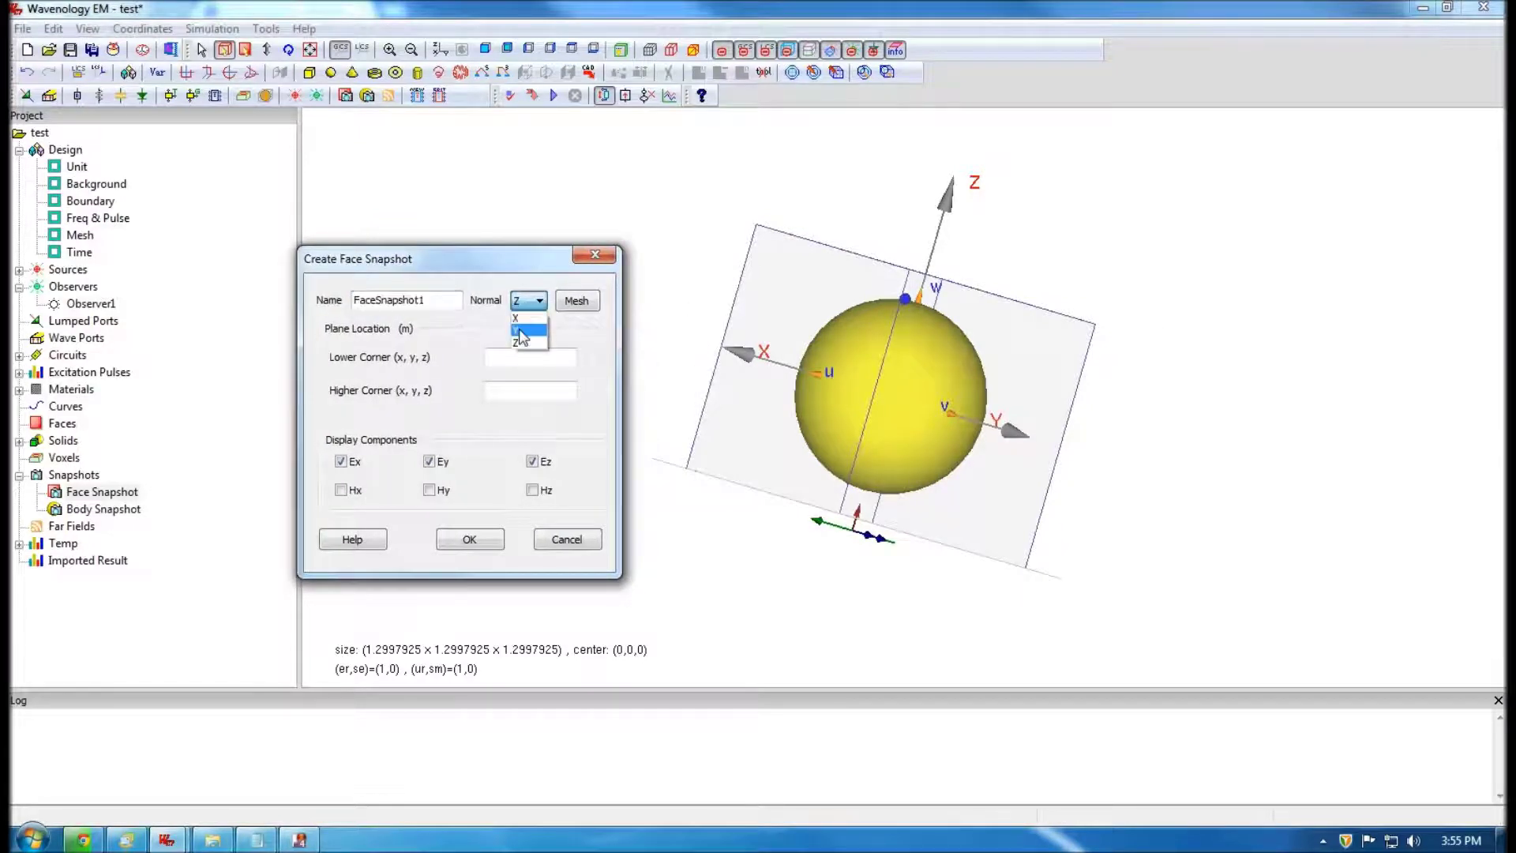
click(520, 329)
click(524, 357)
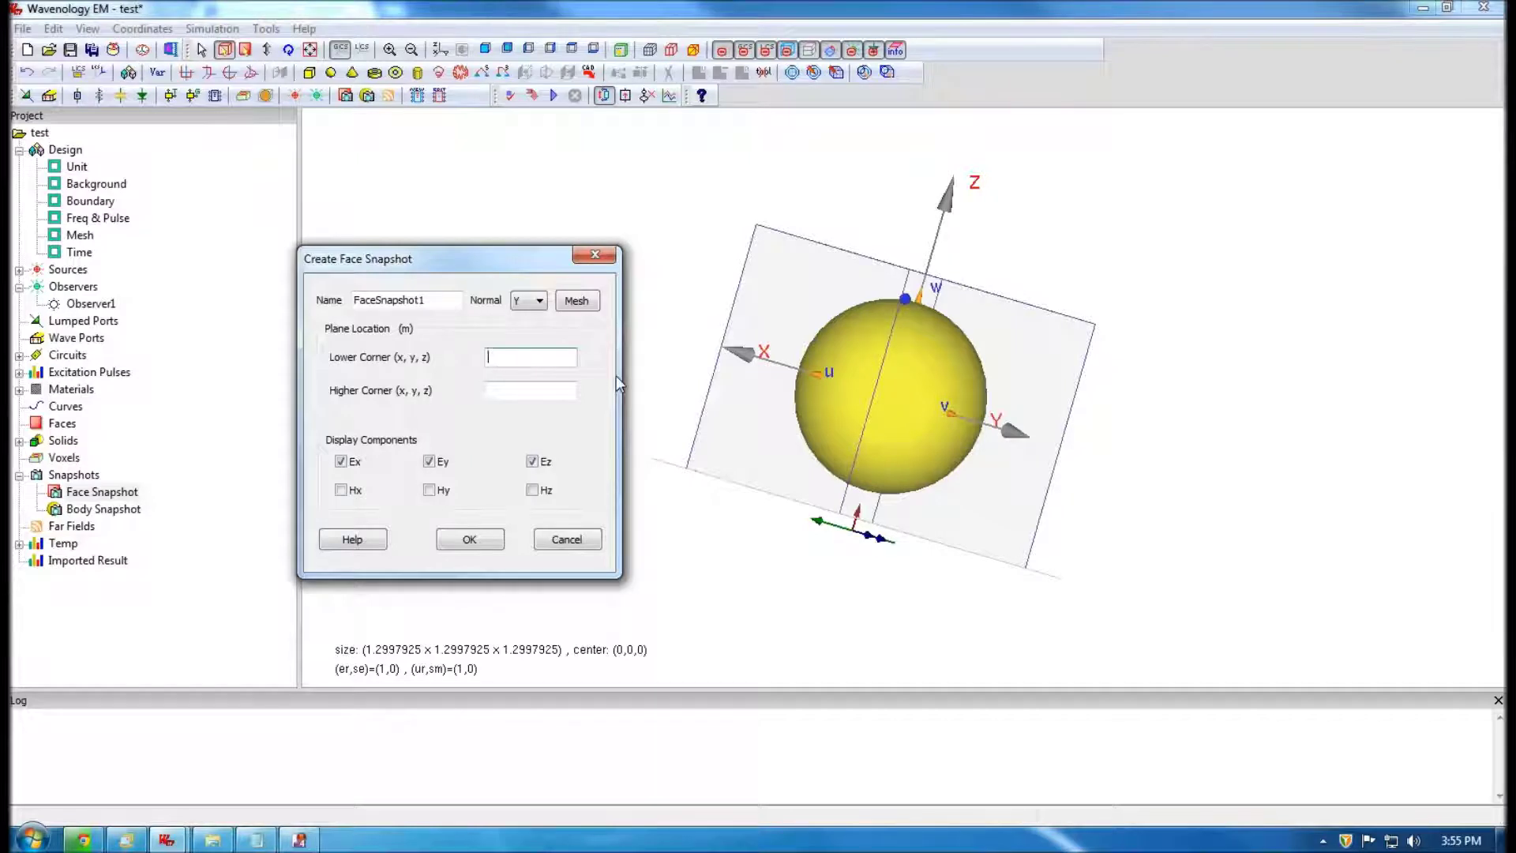
text(-)
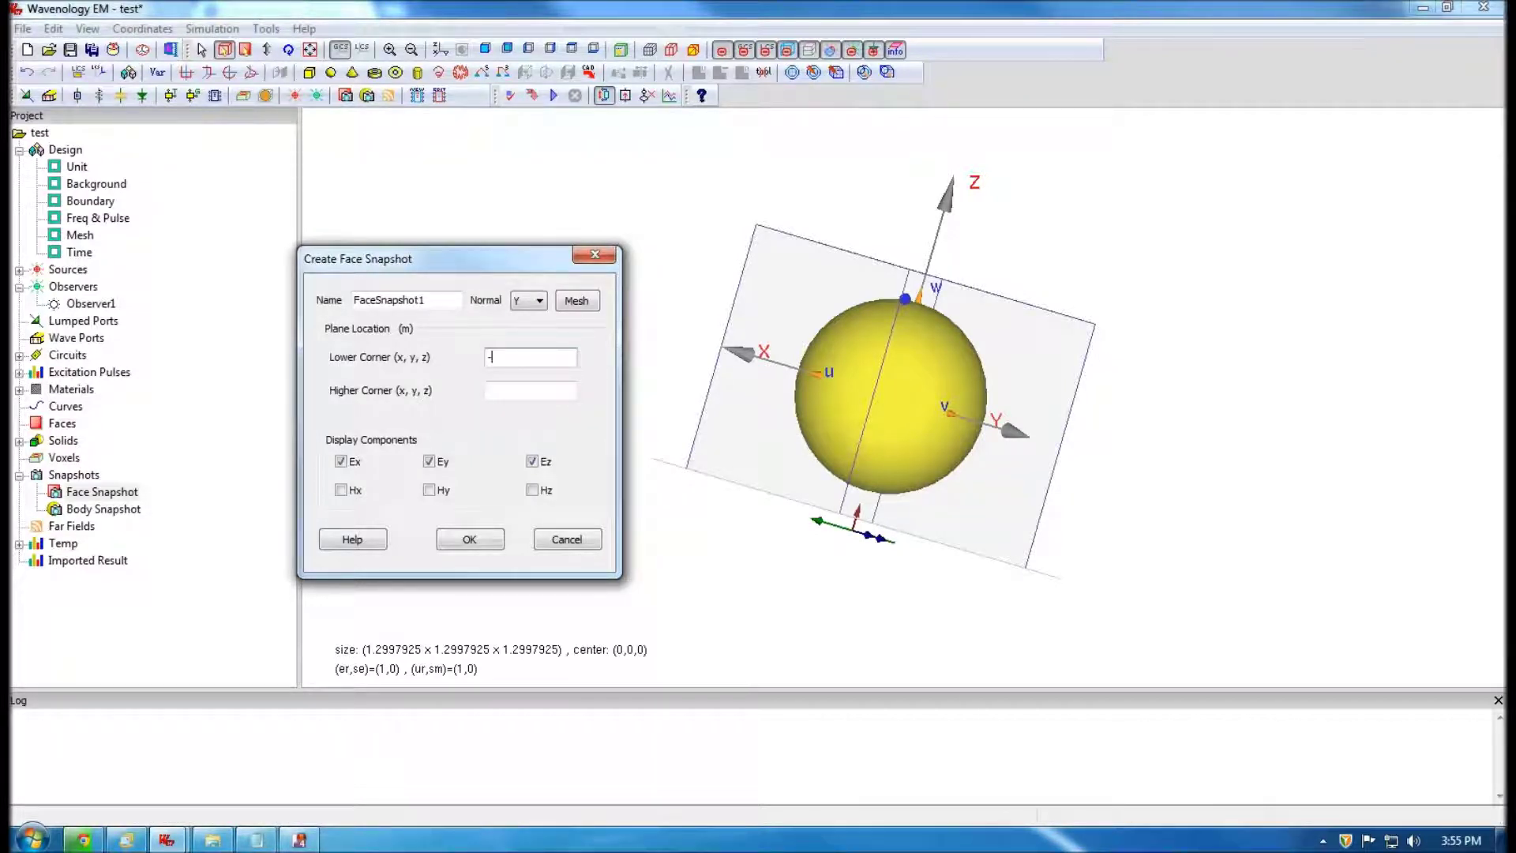
text(0.6 0 -0.)
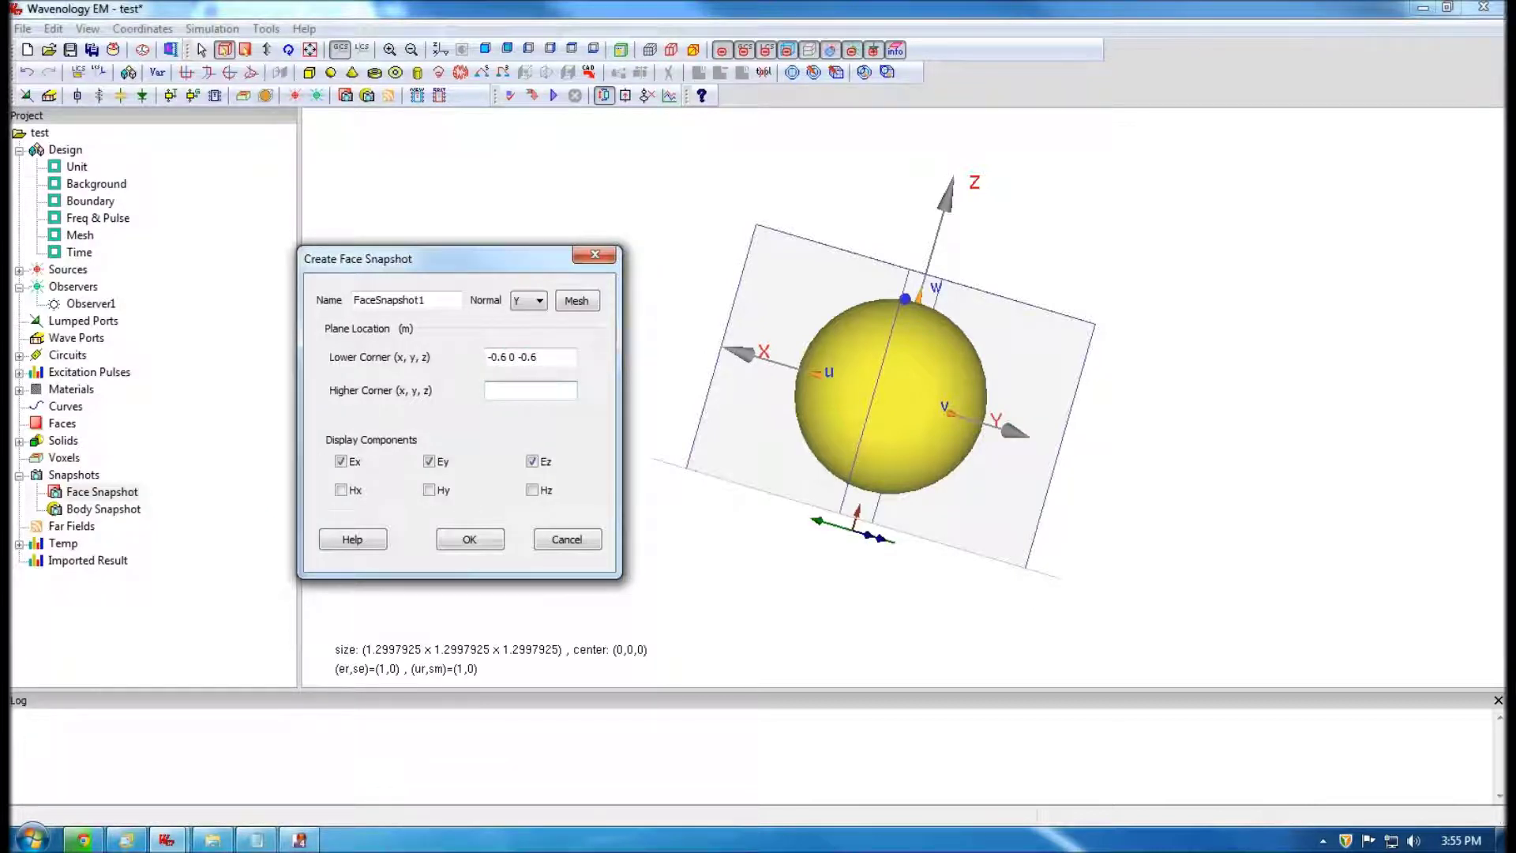
text(6 0 0.6)
click(482, 539)
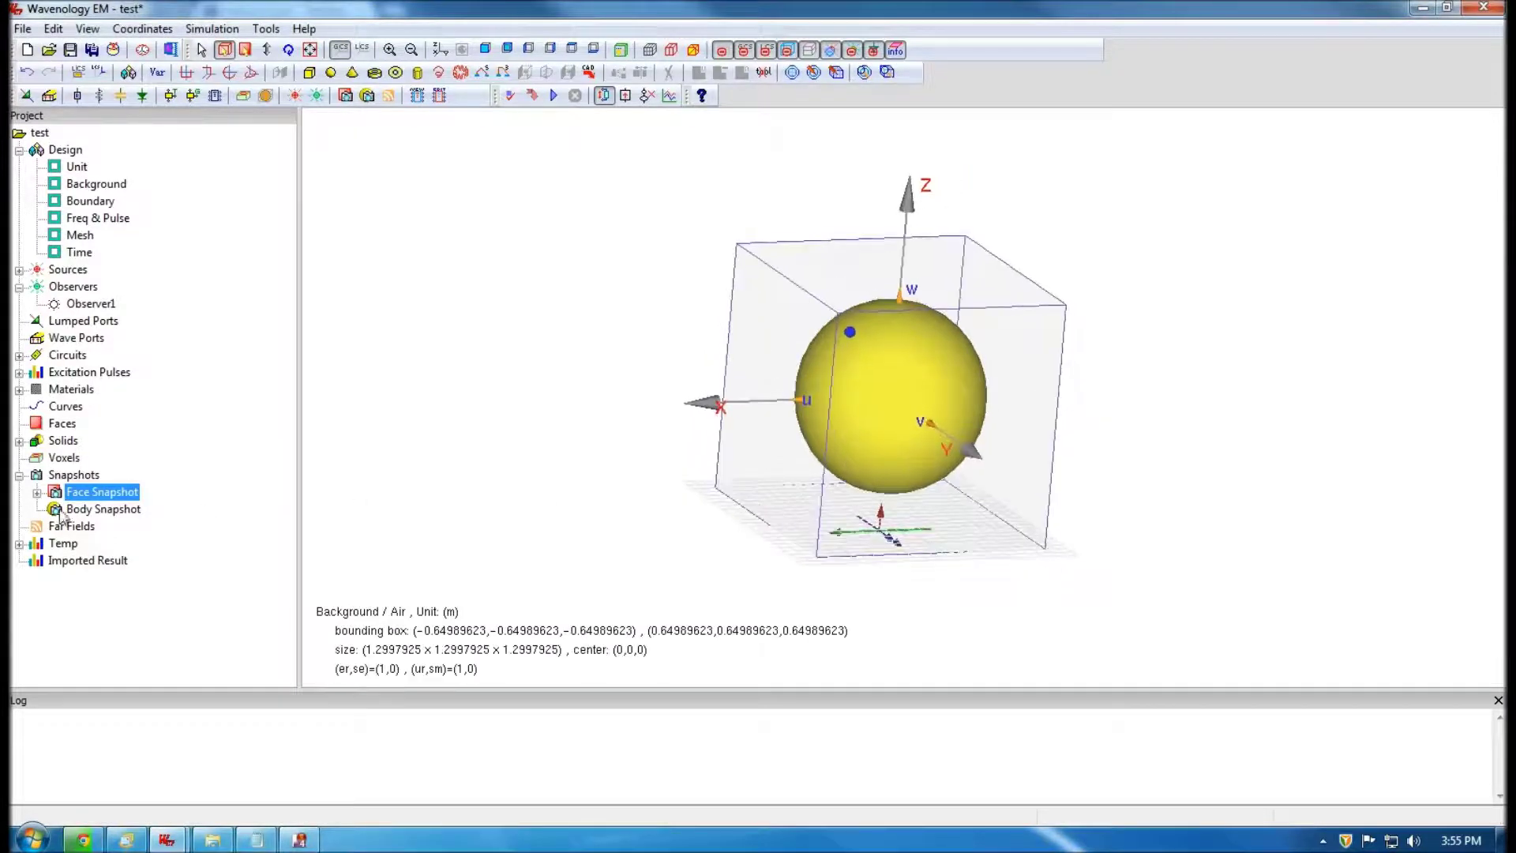
- Display FaceSnapshot1's plane, inspect it from several angles, and save the project
click(37, 491)
click(120, 509)
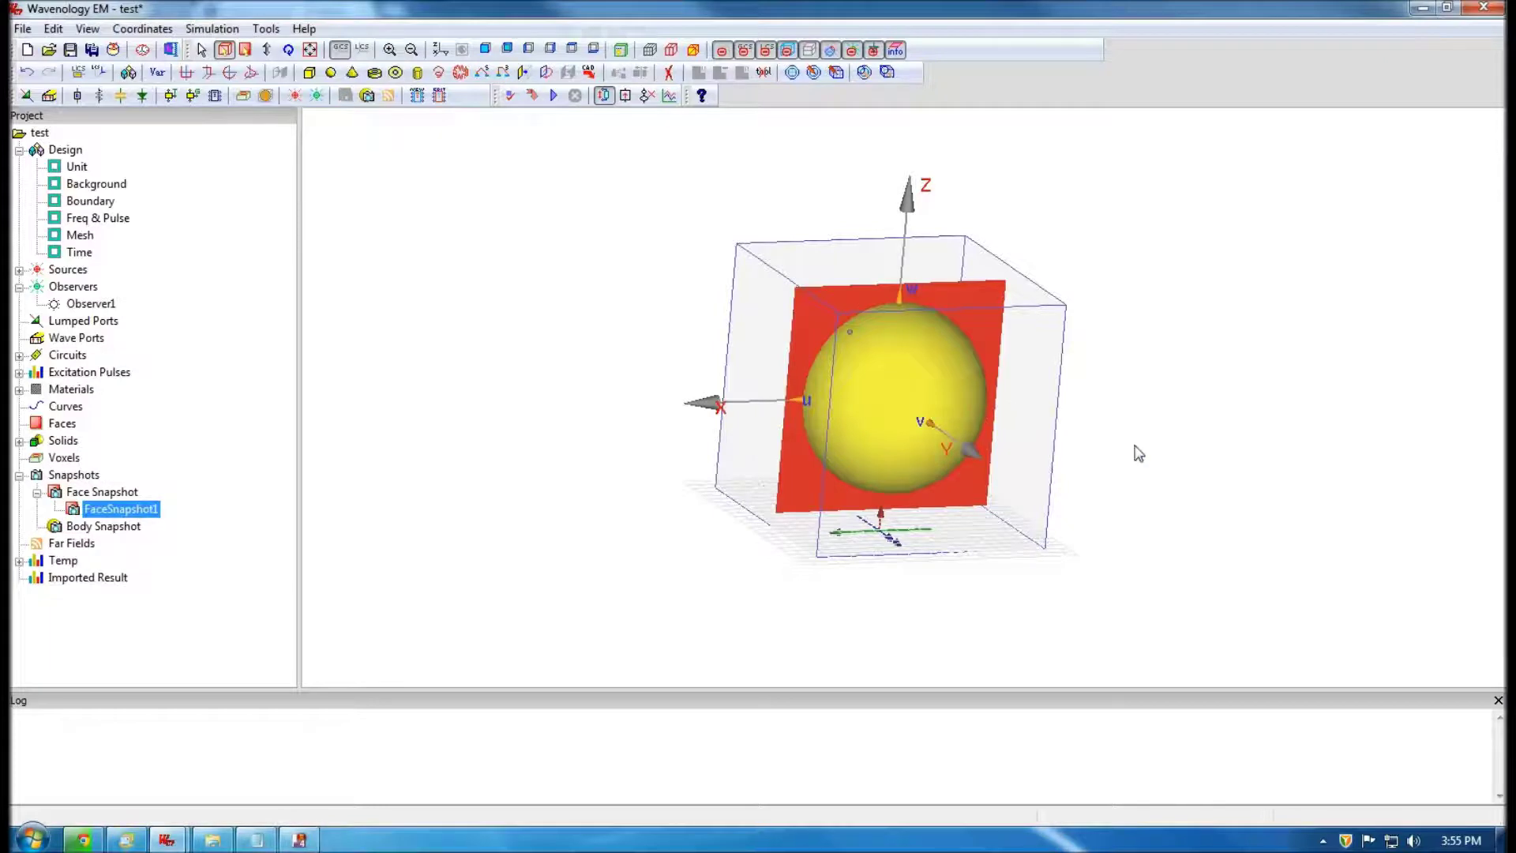
drag(1138, 453, 794, 282)
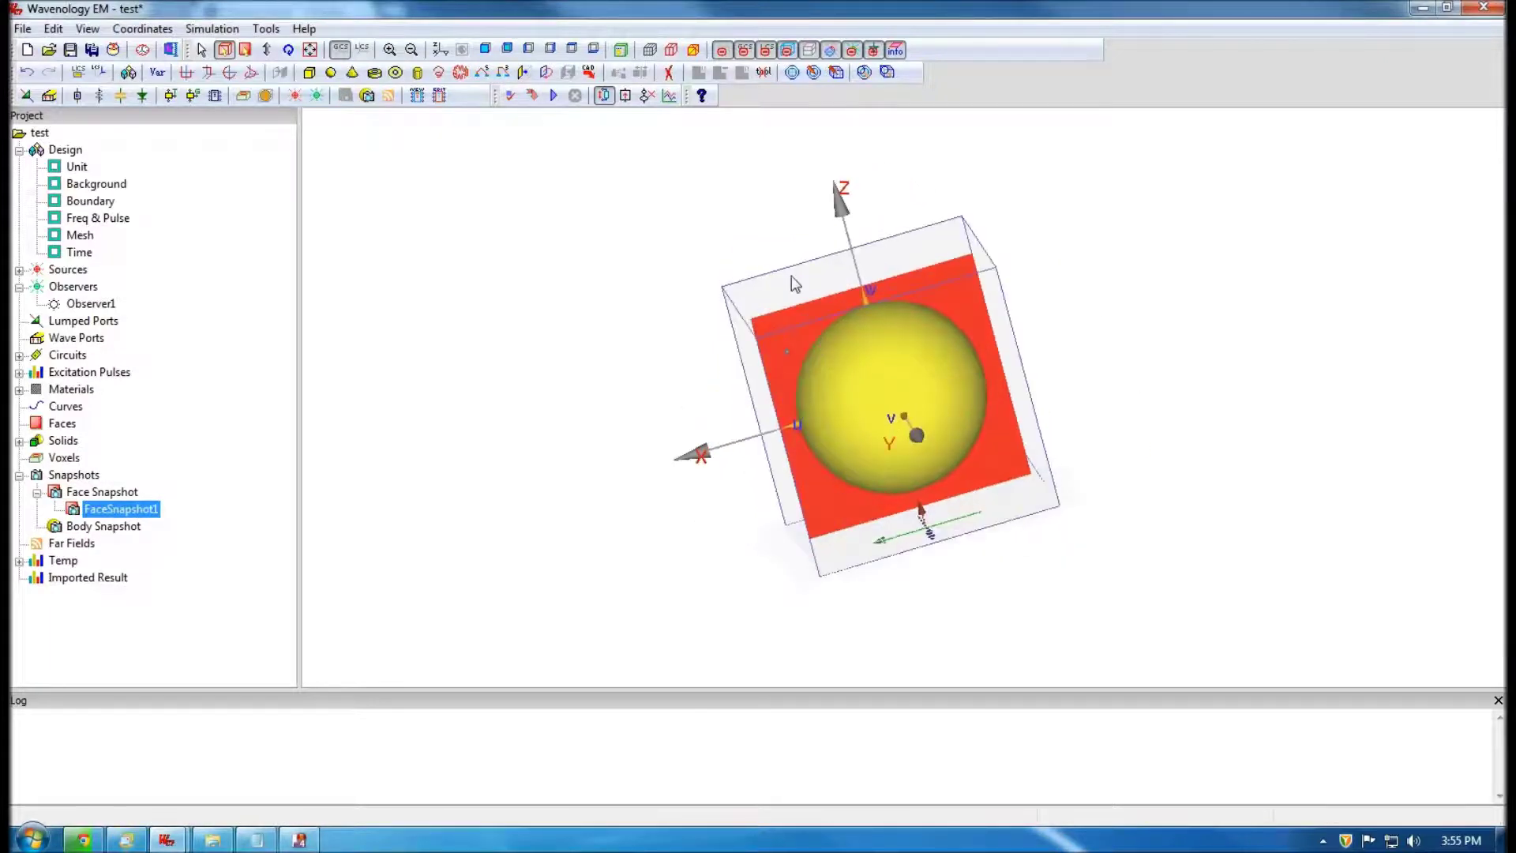
drag(907, 351, 834, 448)
drag(1115, 362, 734, 453)
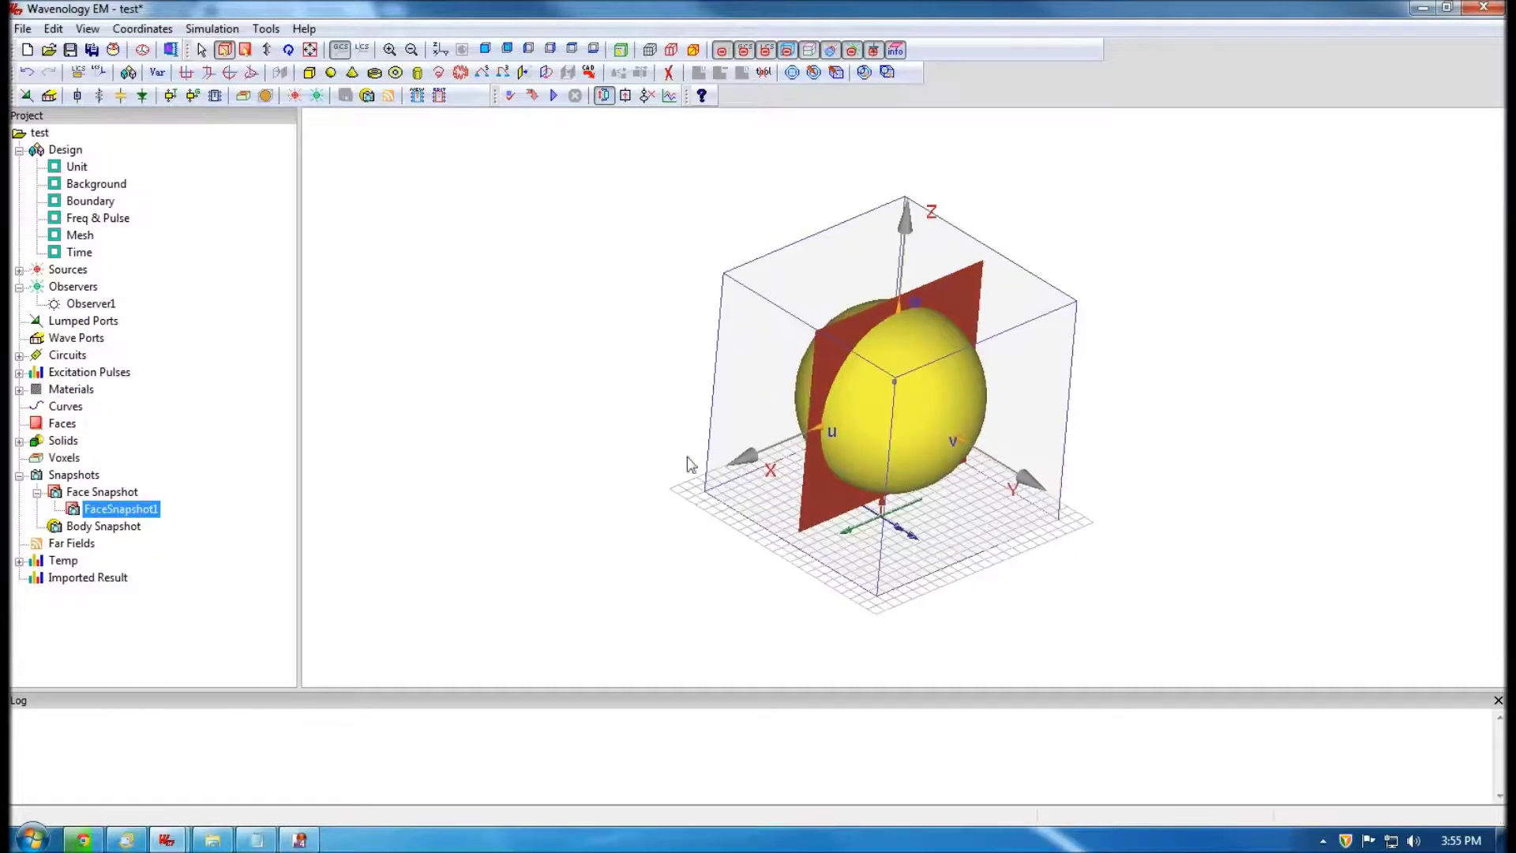
key(ctrl+s)
click(1157, 474)
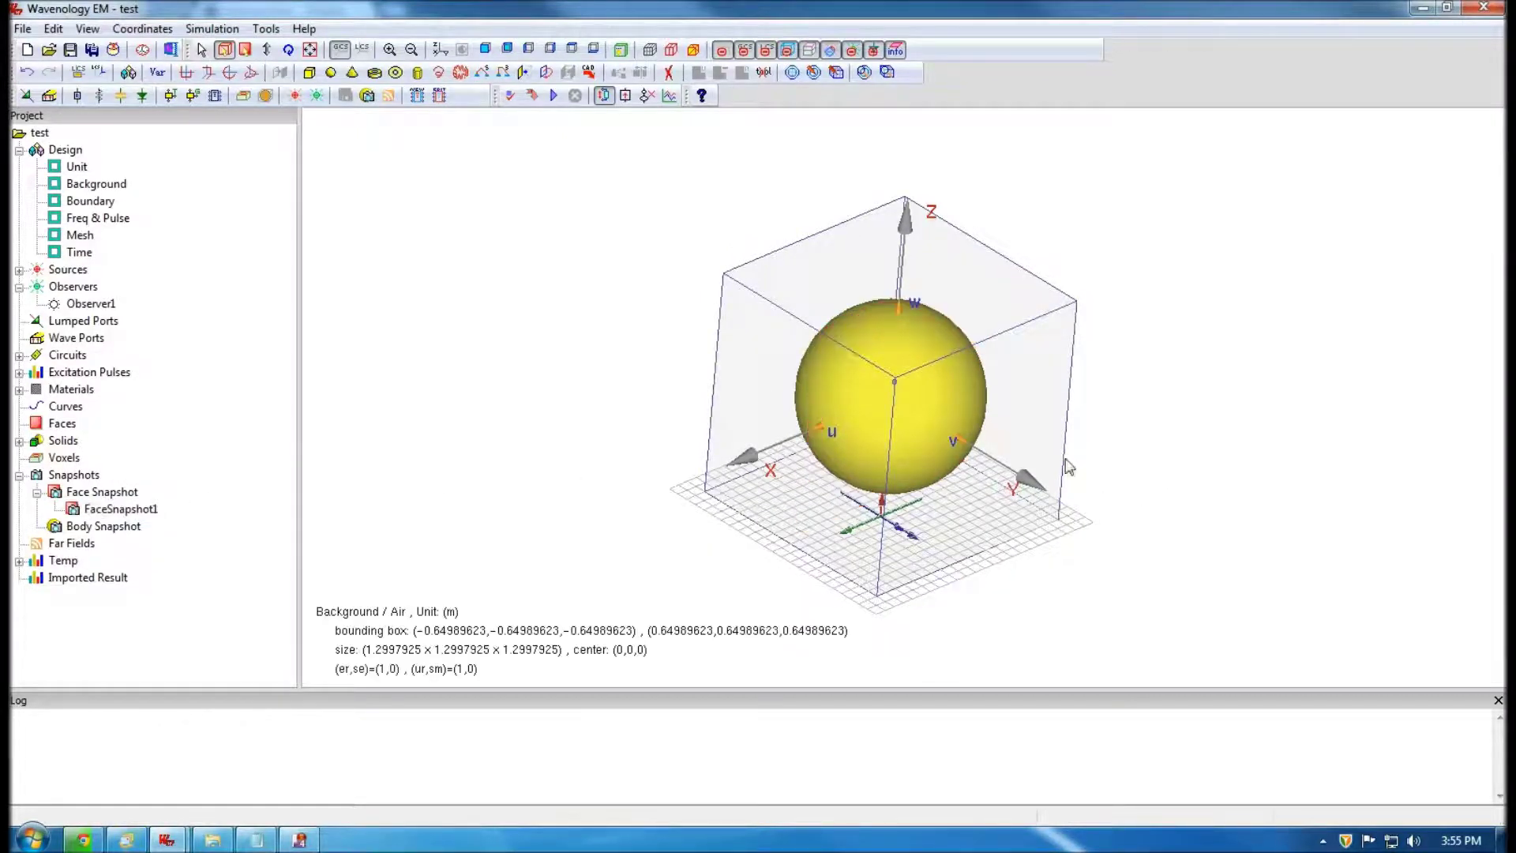
click(907, 424)
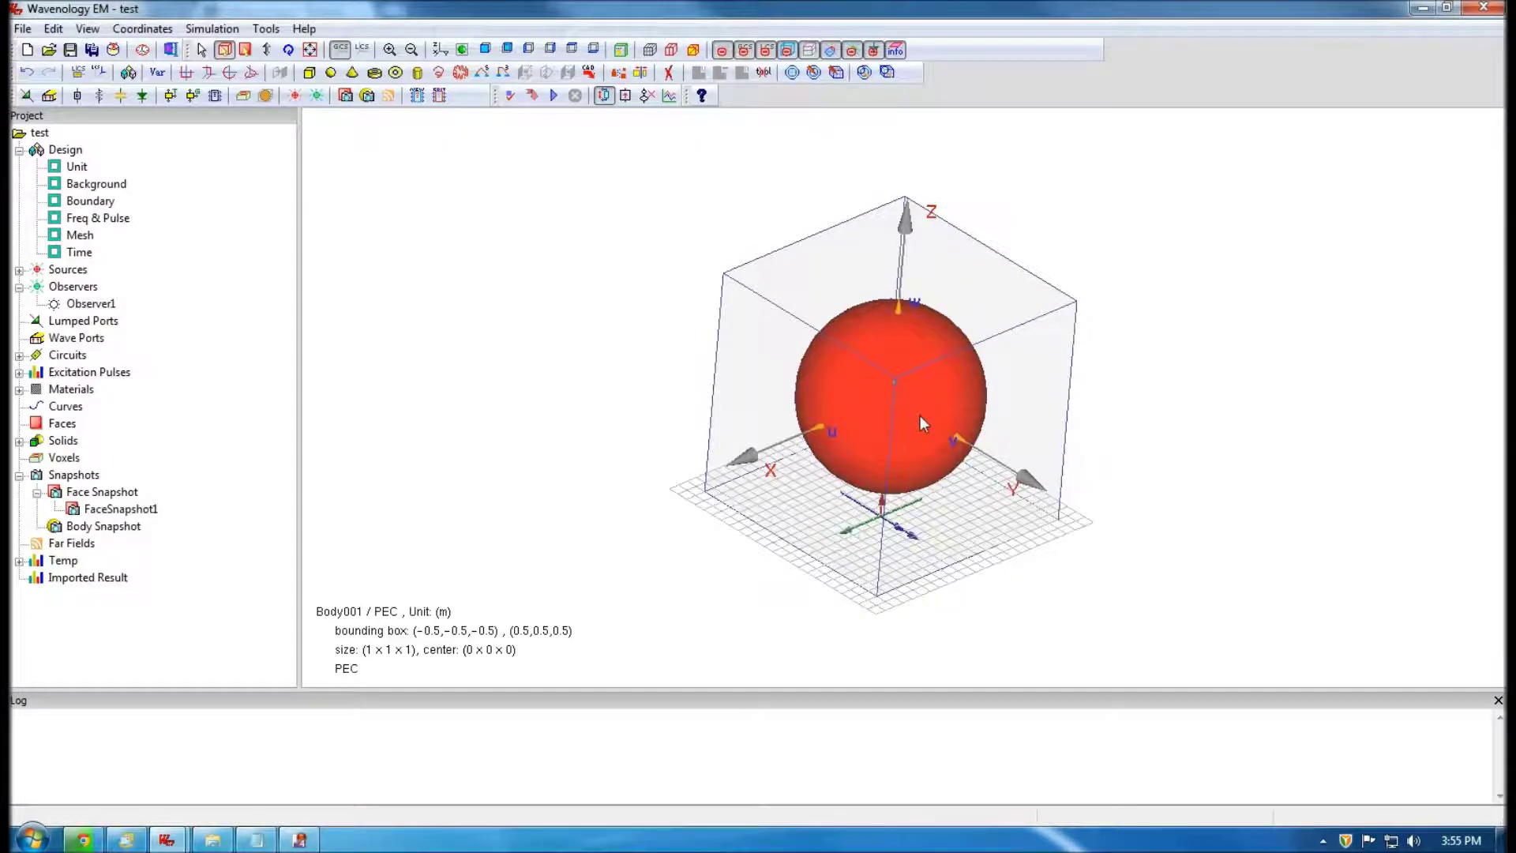
- Add the Surface E Current snapshot on the PEC sphere with its default name
right_click(926, 375)
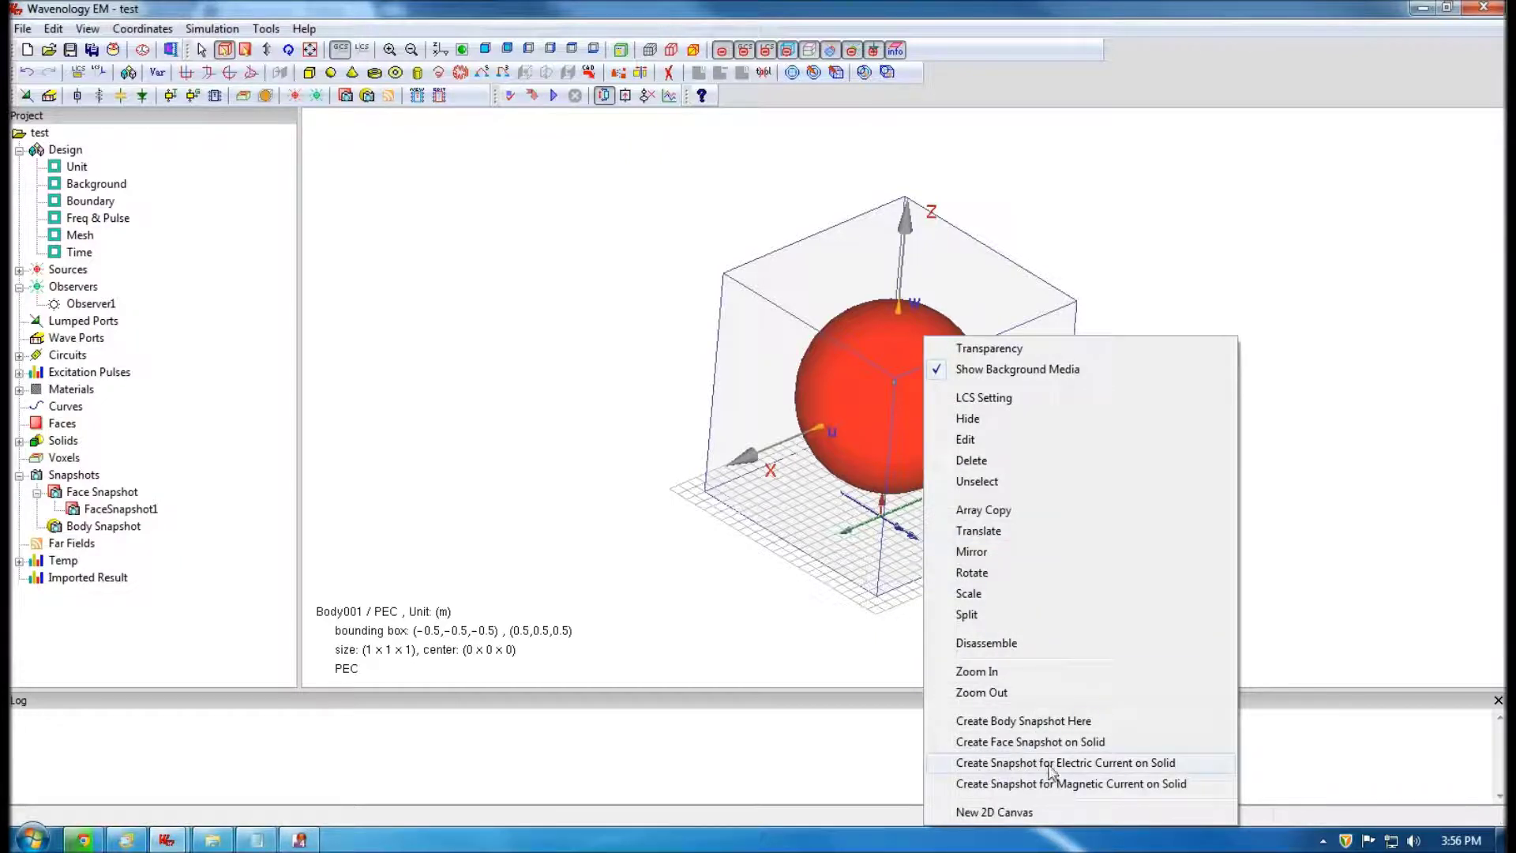
click(1124, 764)
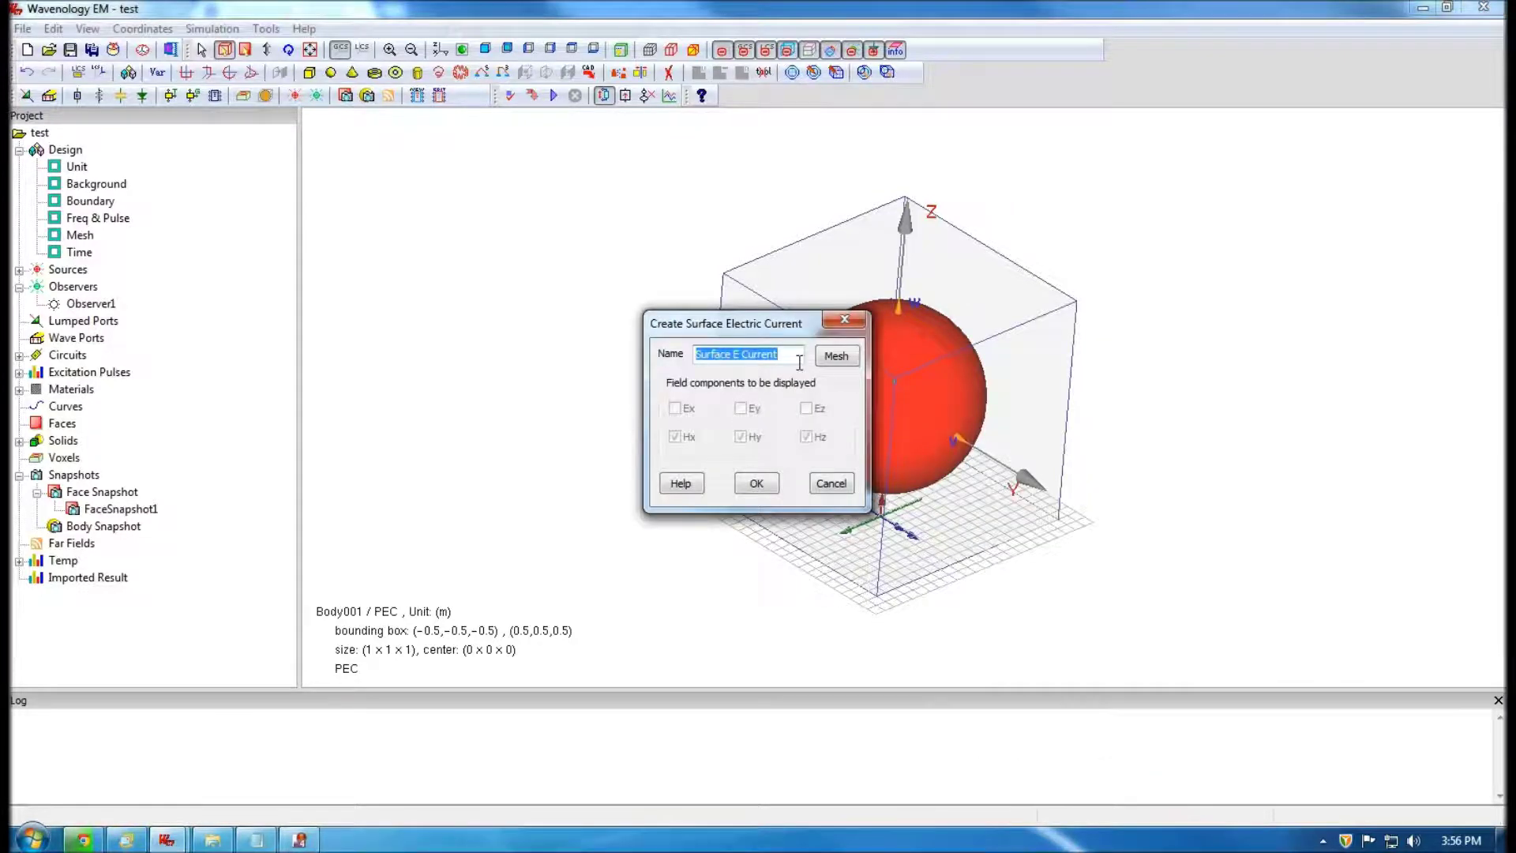
click(755, 483)
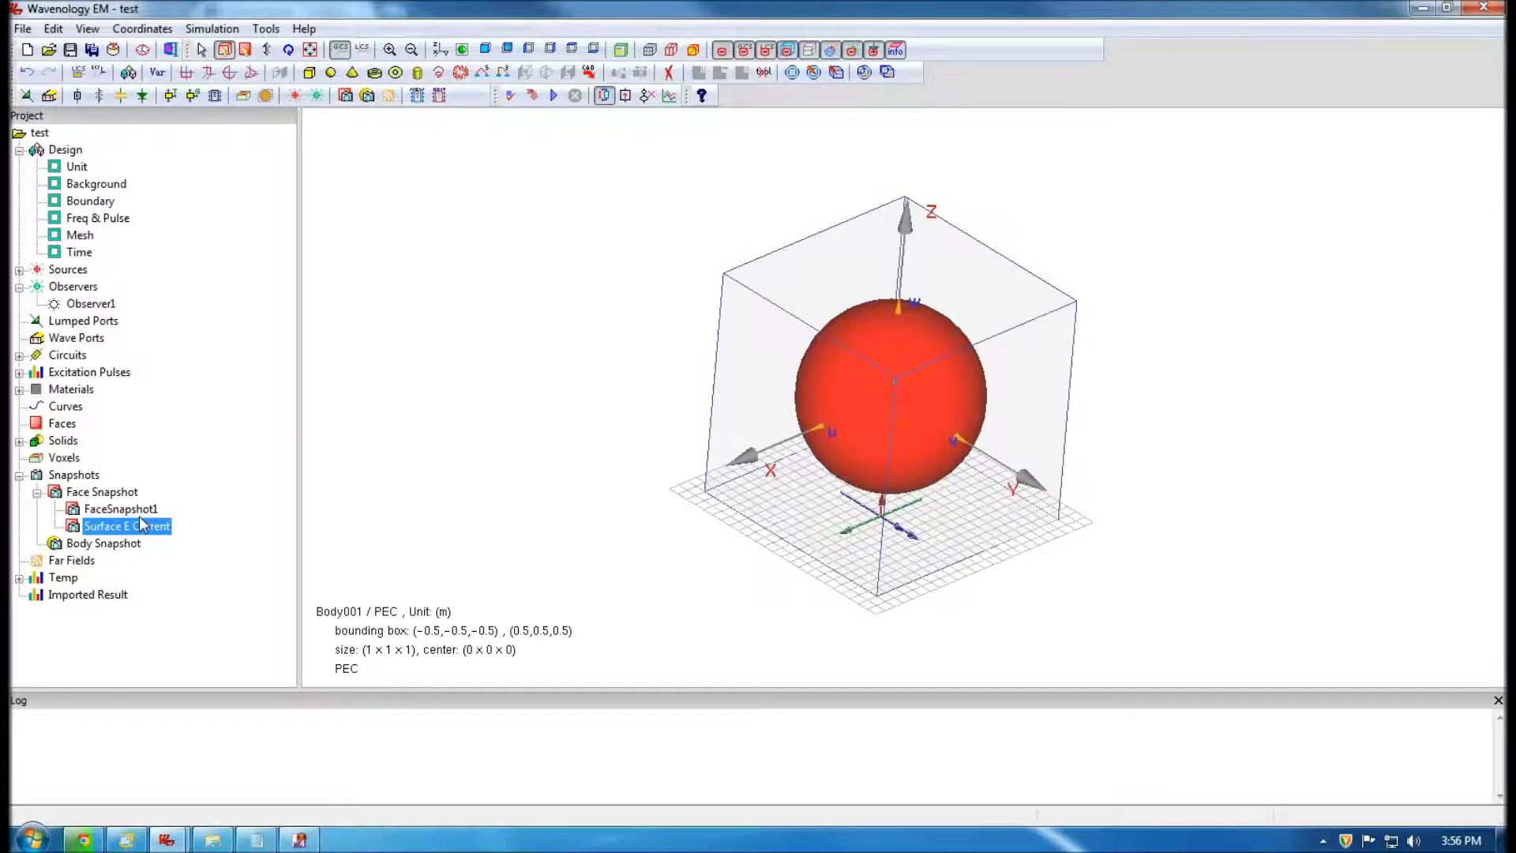
double_click(121, 508)
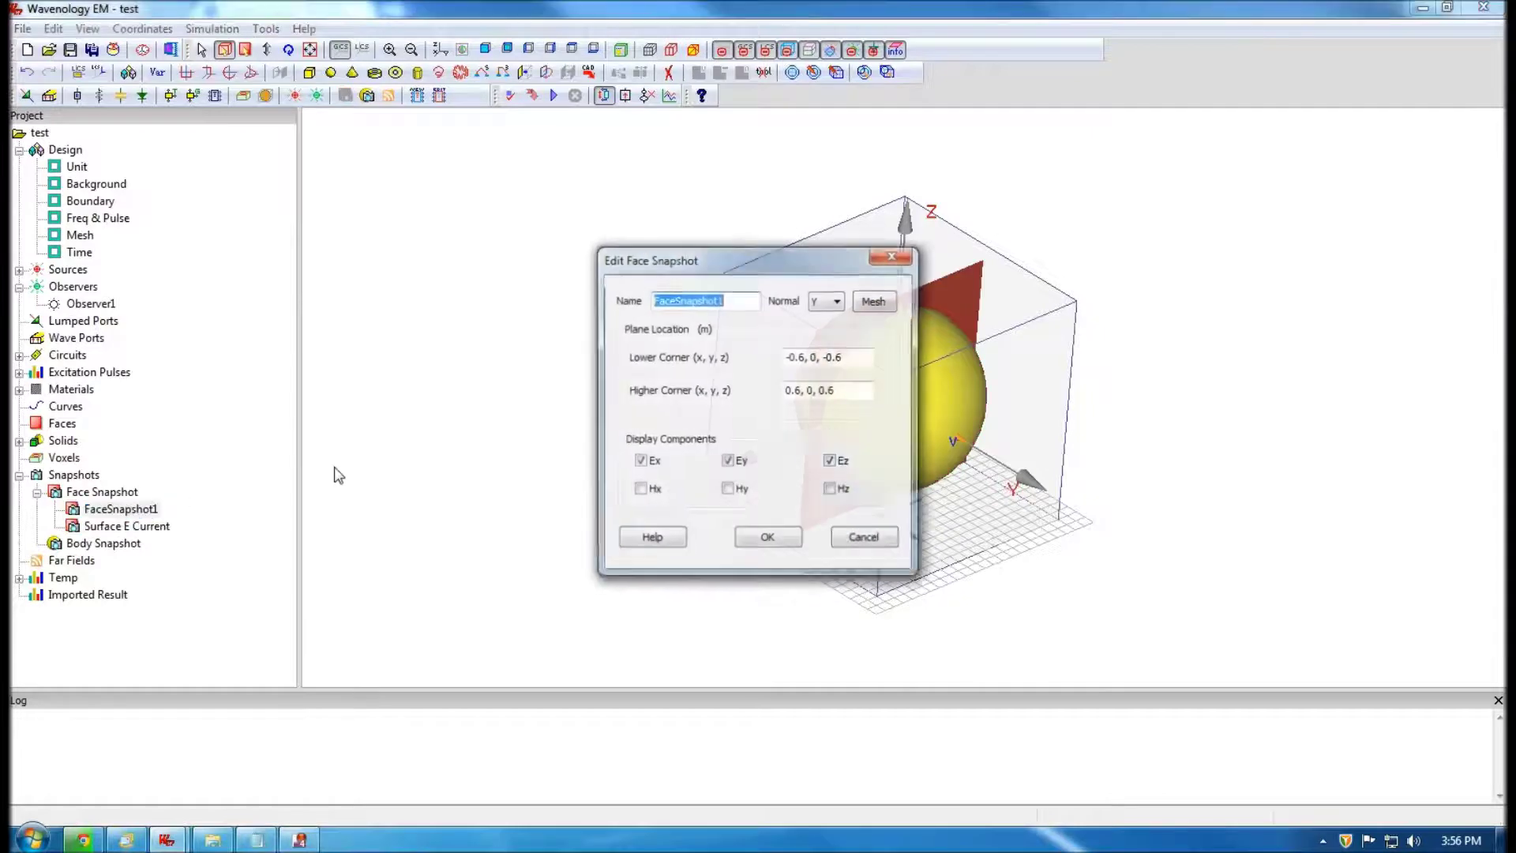
- Set FaceSnapshot1's predefined mesh density level to High
click(876, 303)
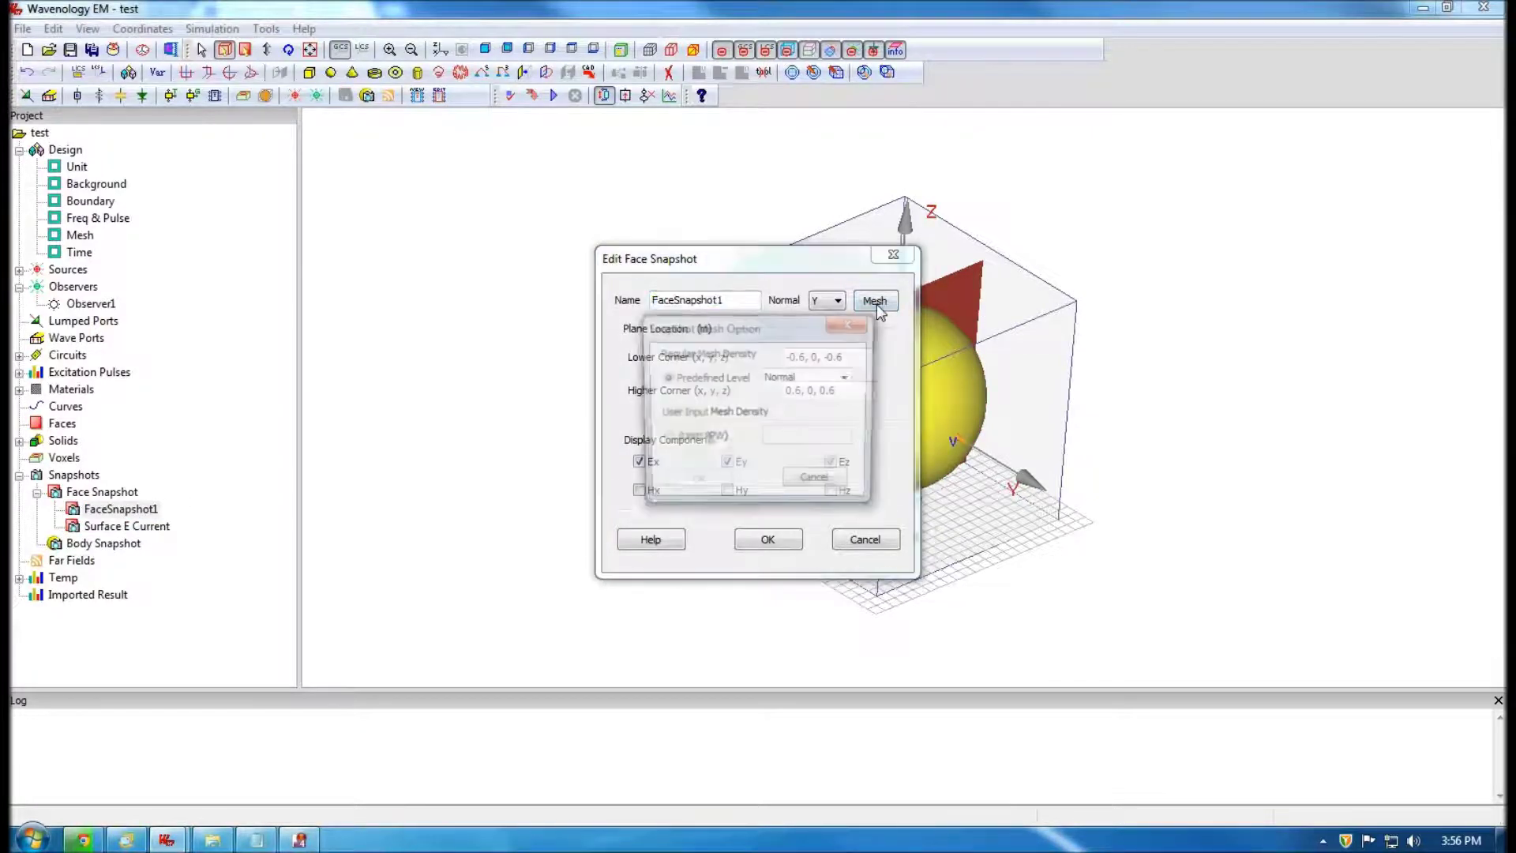
click(846, 377)
click(802, 435)
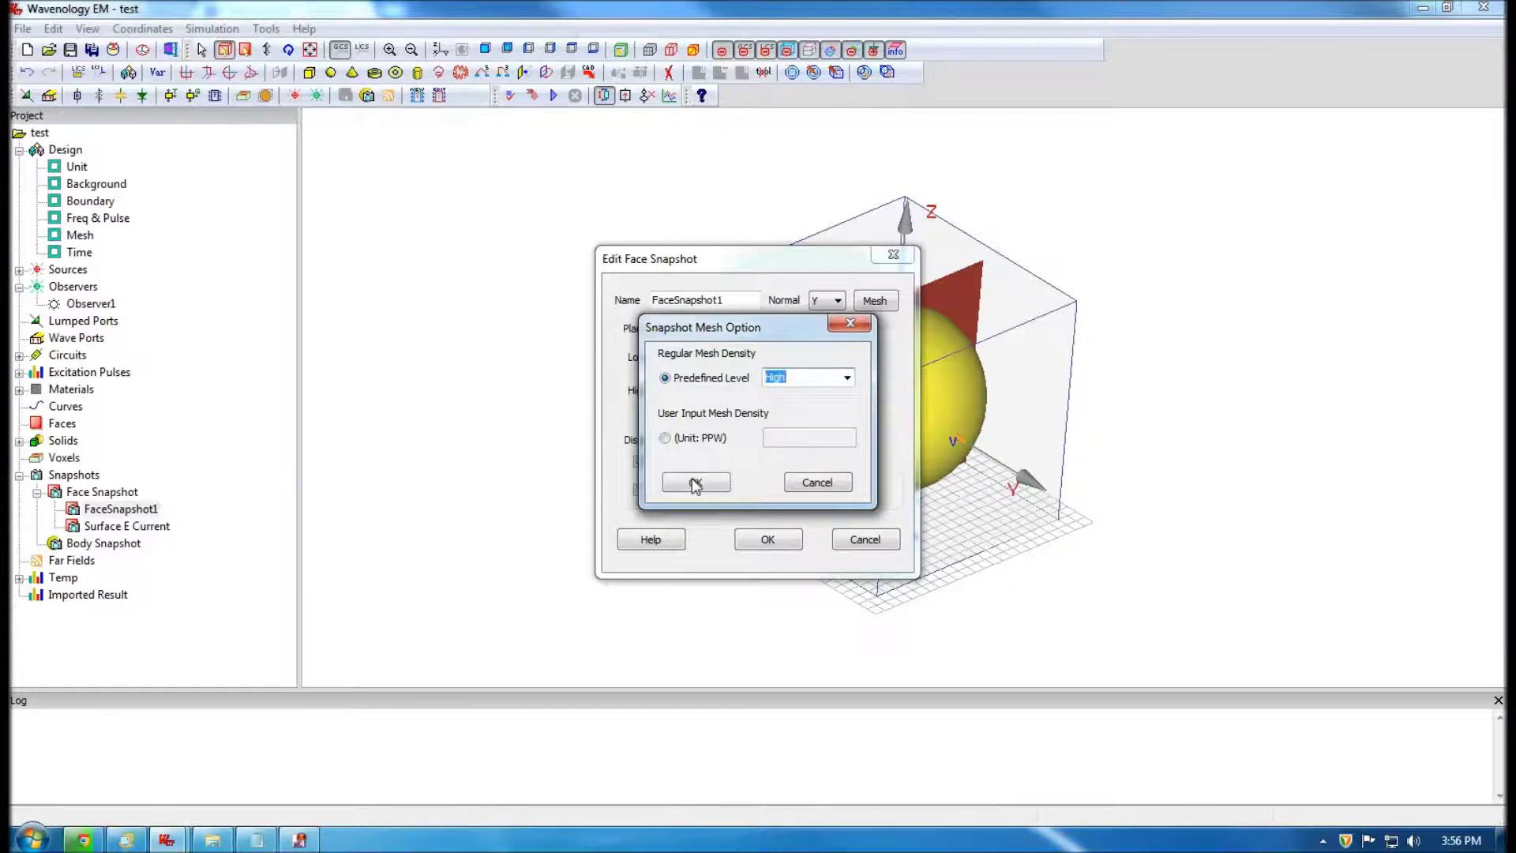
click(696, 482)
click(768, 540)
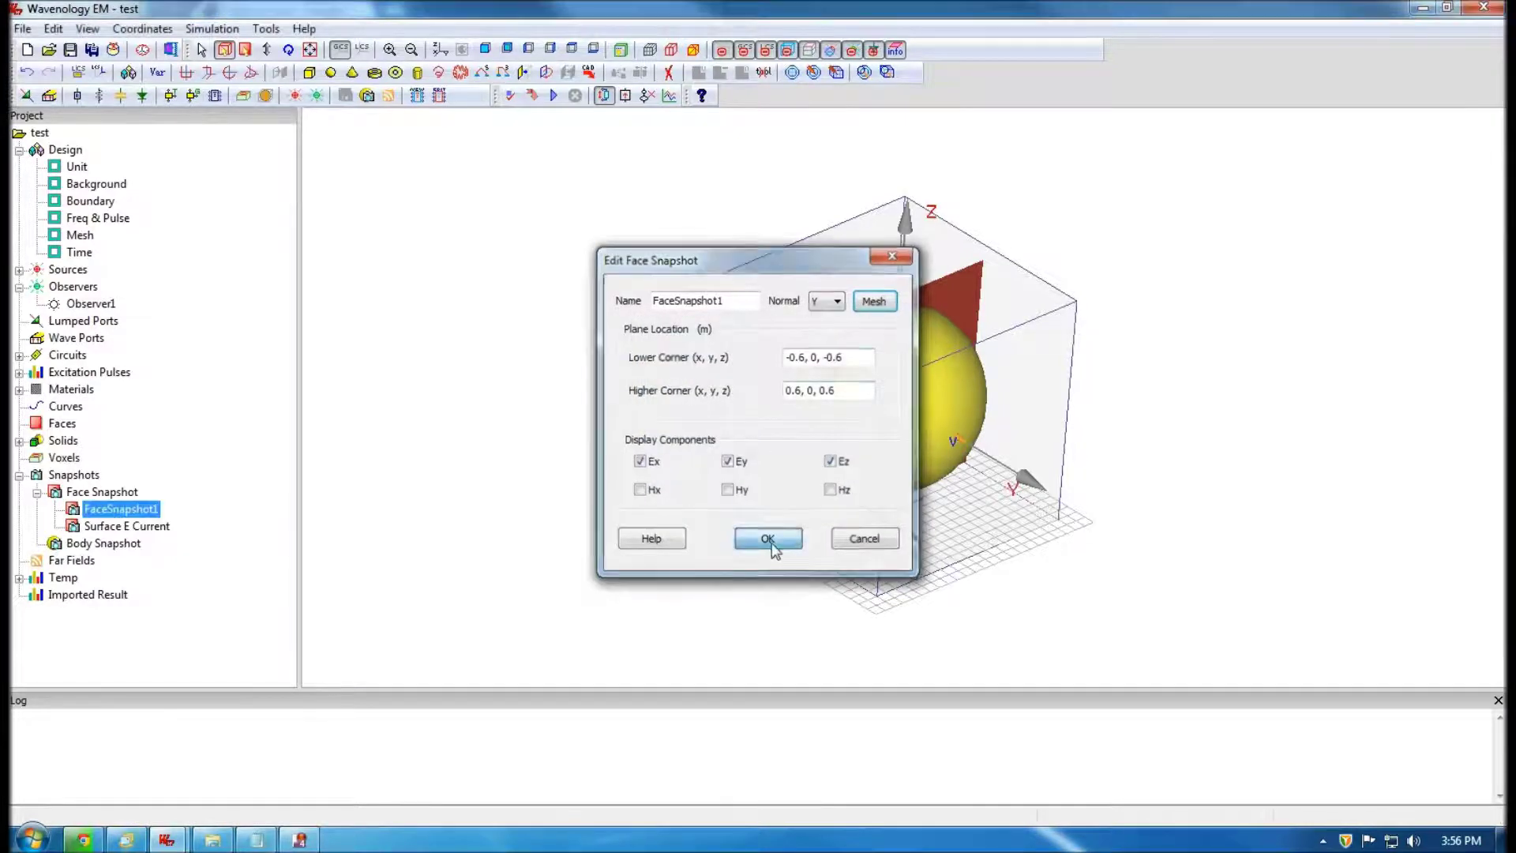
drag(917, 493, 701, 406)
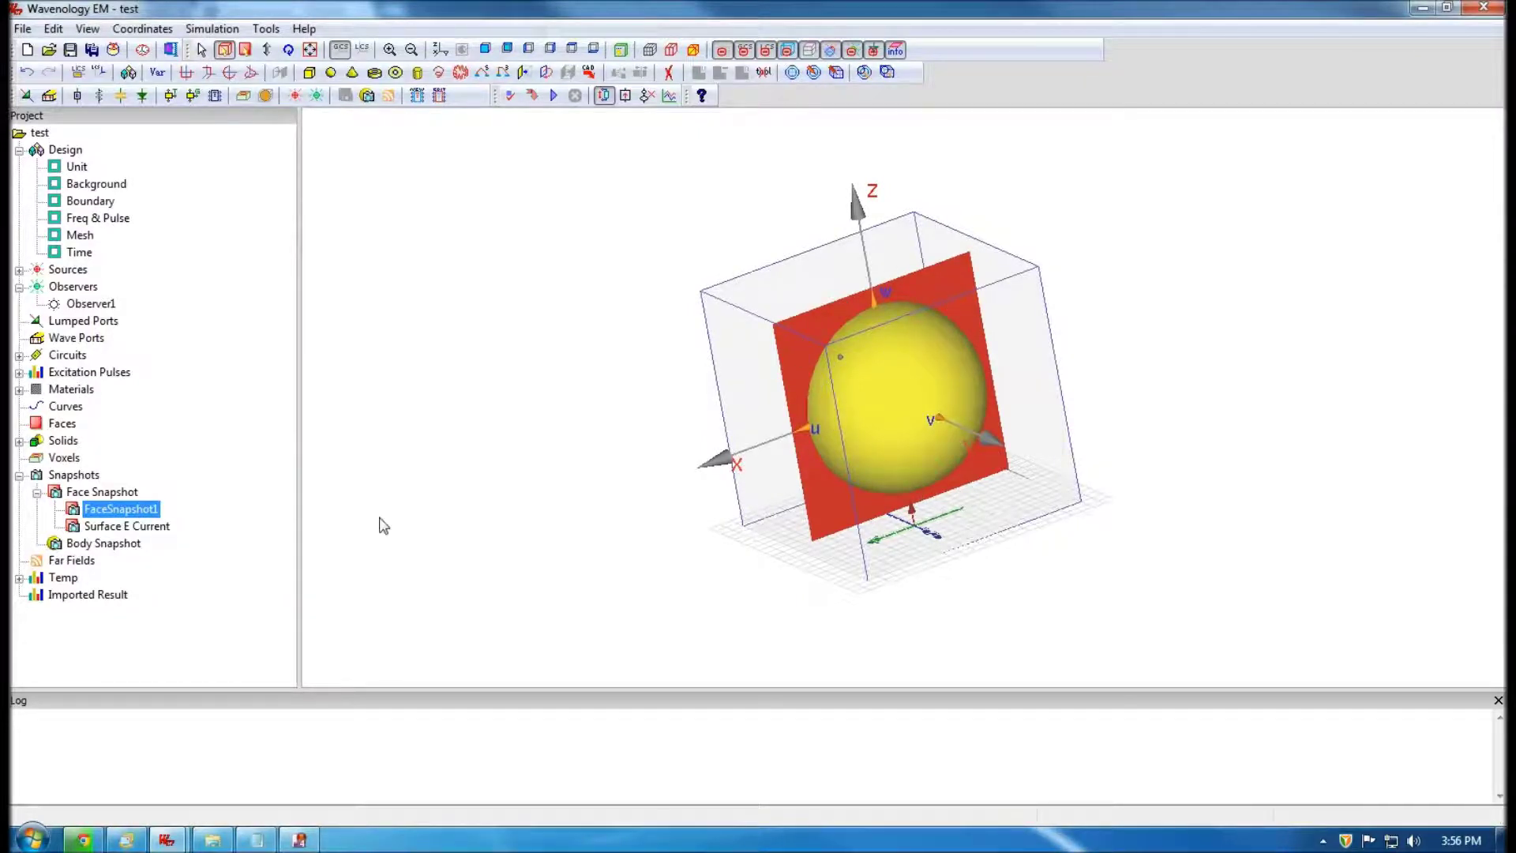
- Keep Surface E Current's predefined mesh density level at Normal
click(126, 526)
drag(843, 360, 693, 425)
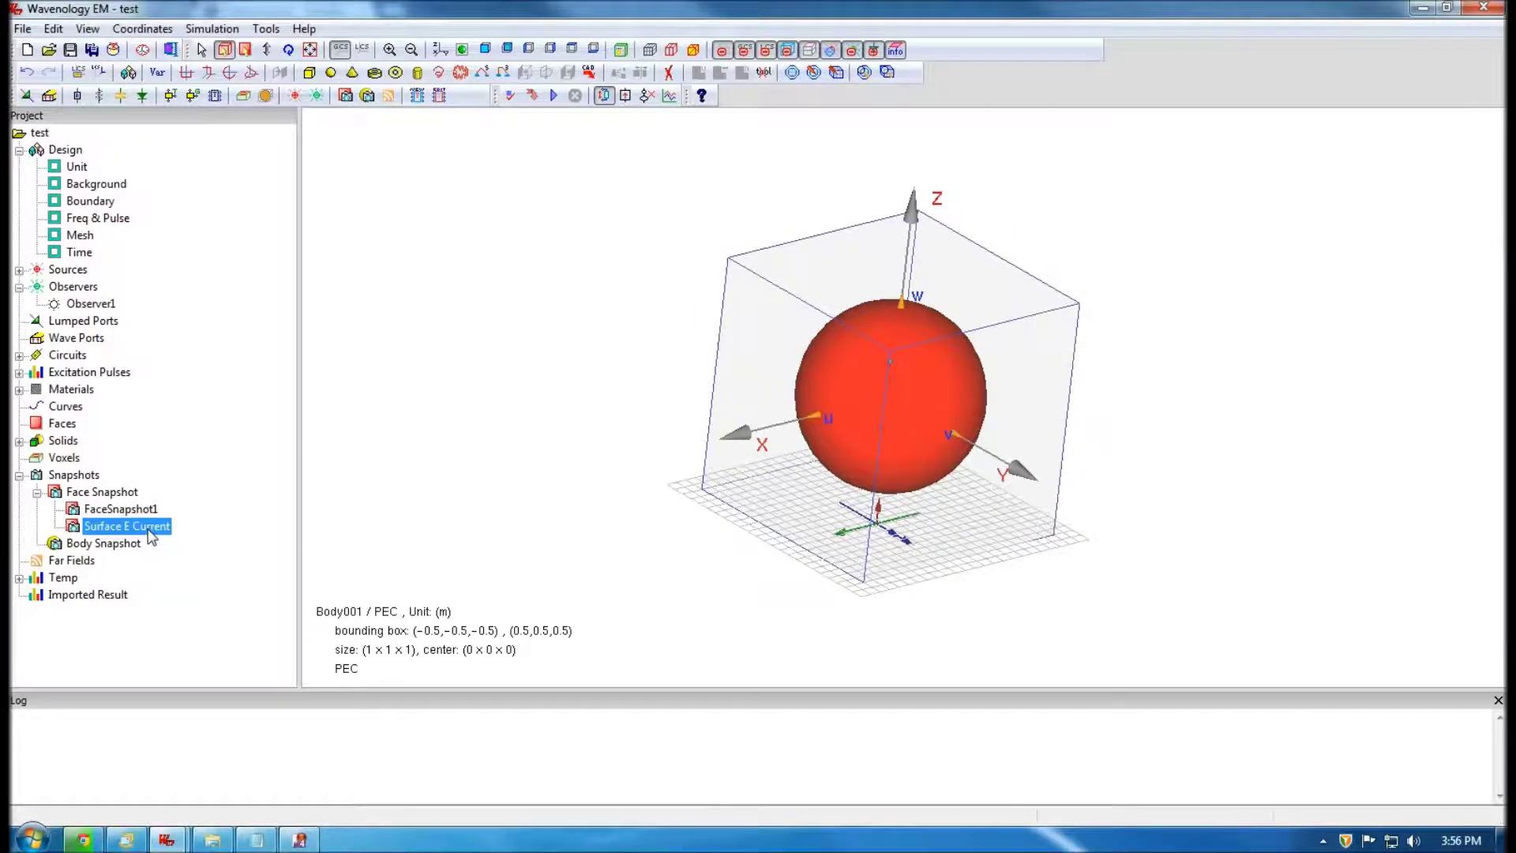
double_click(150, 527)
click(837, 356)
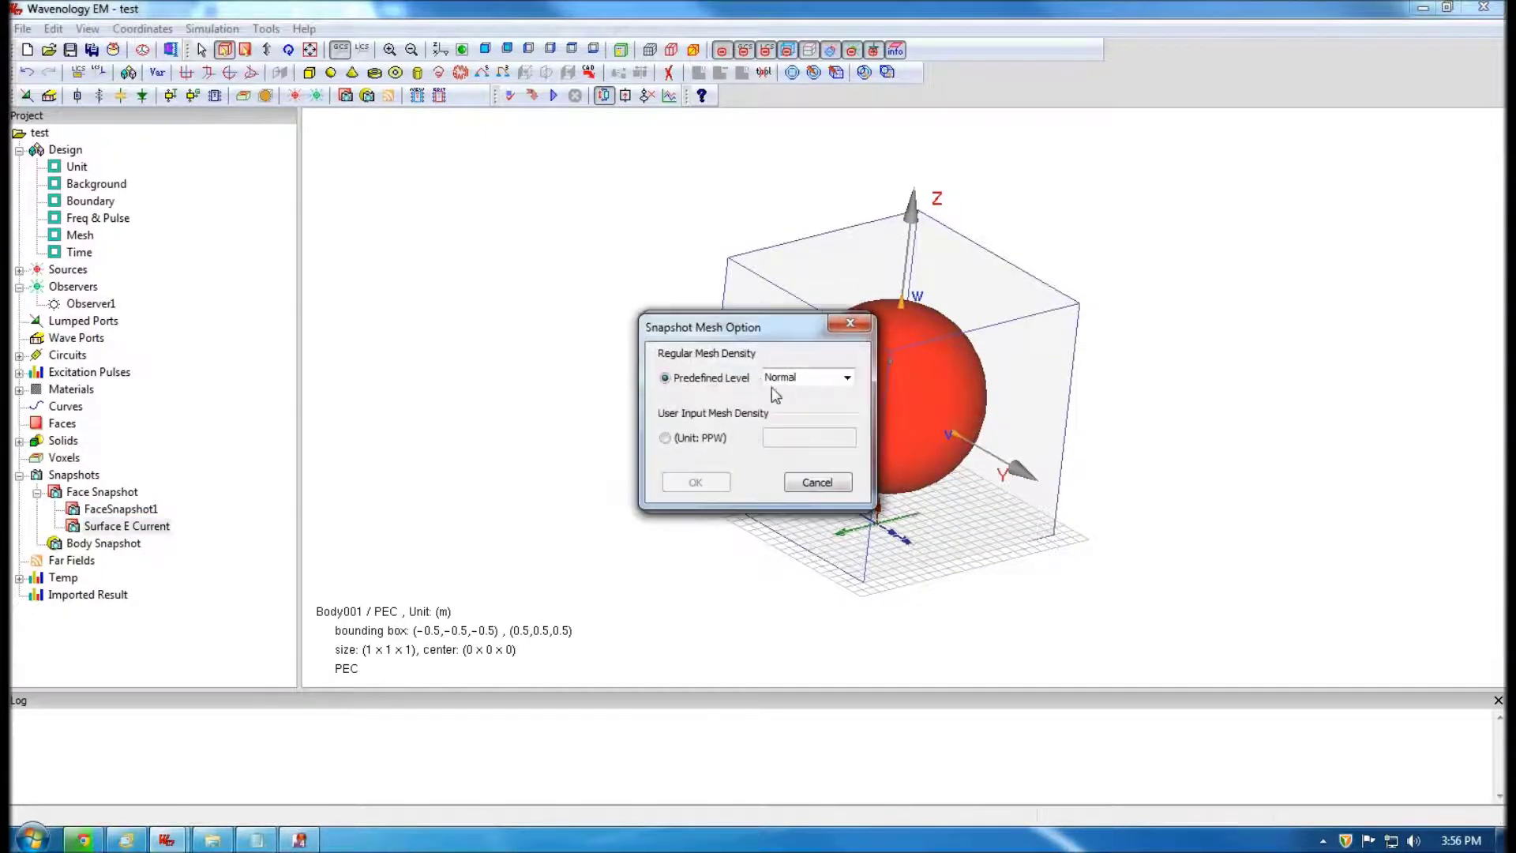
click(846, 377)
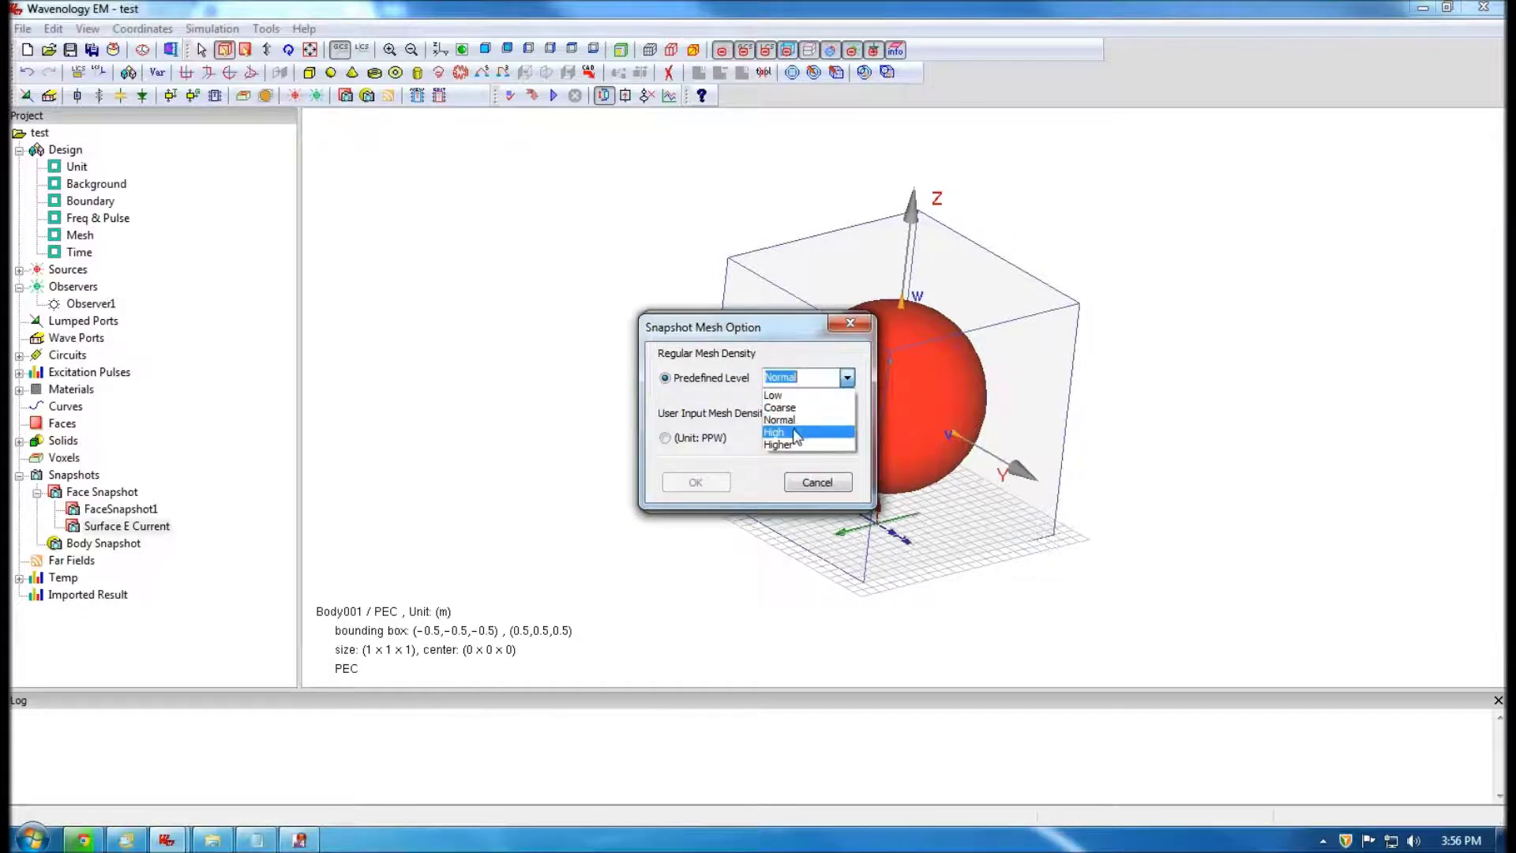
click(806, 419)
click(694, 482)
click(756, 484)
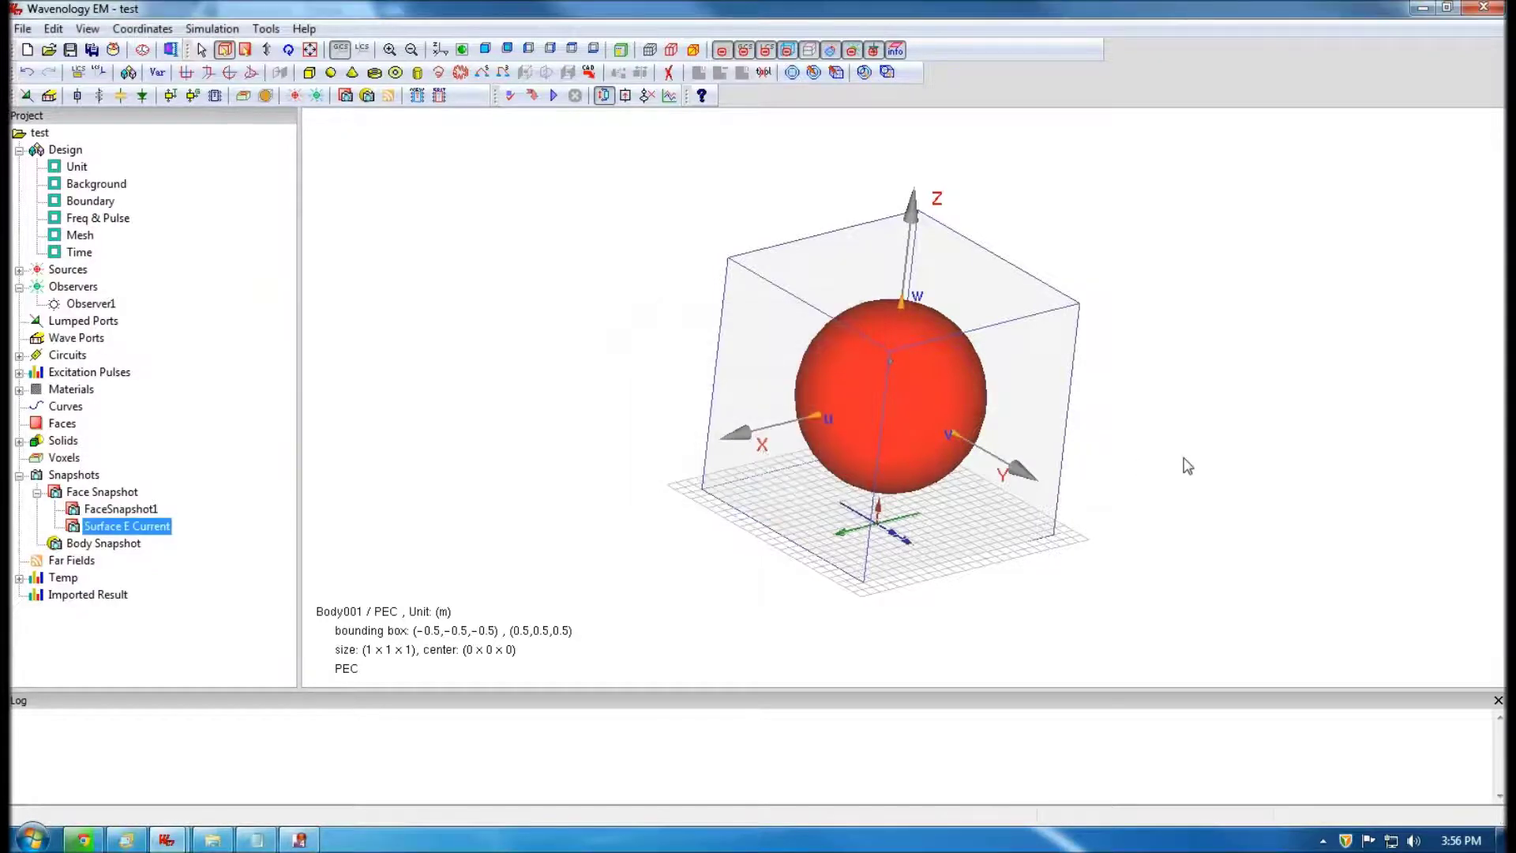
drag(934, 372, 827, 404)
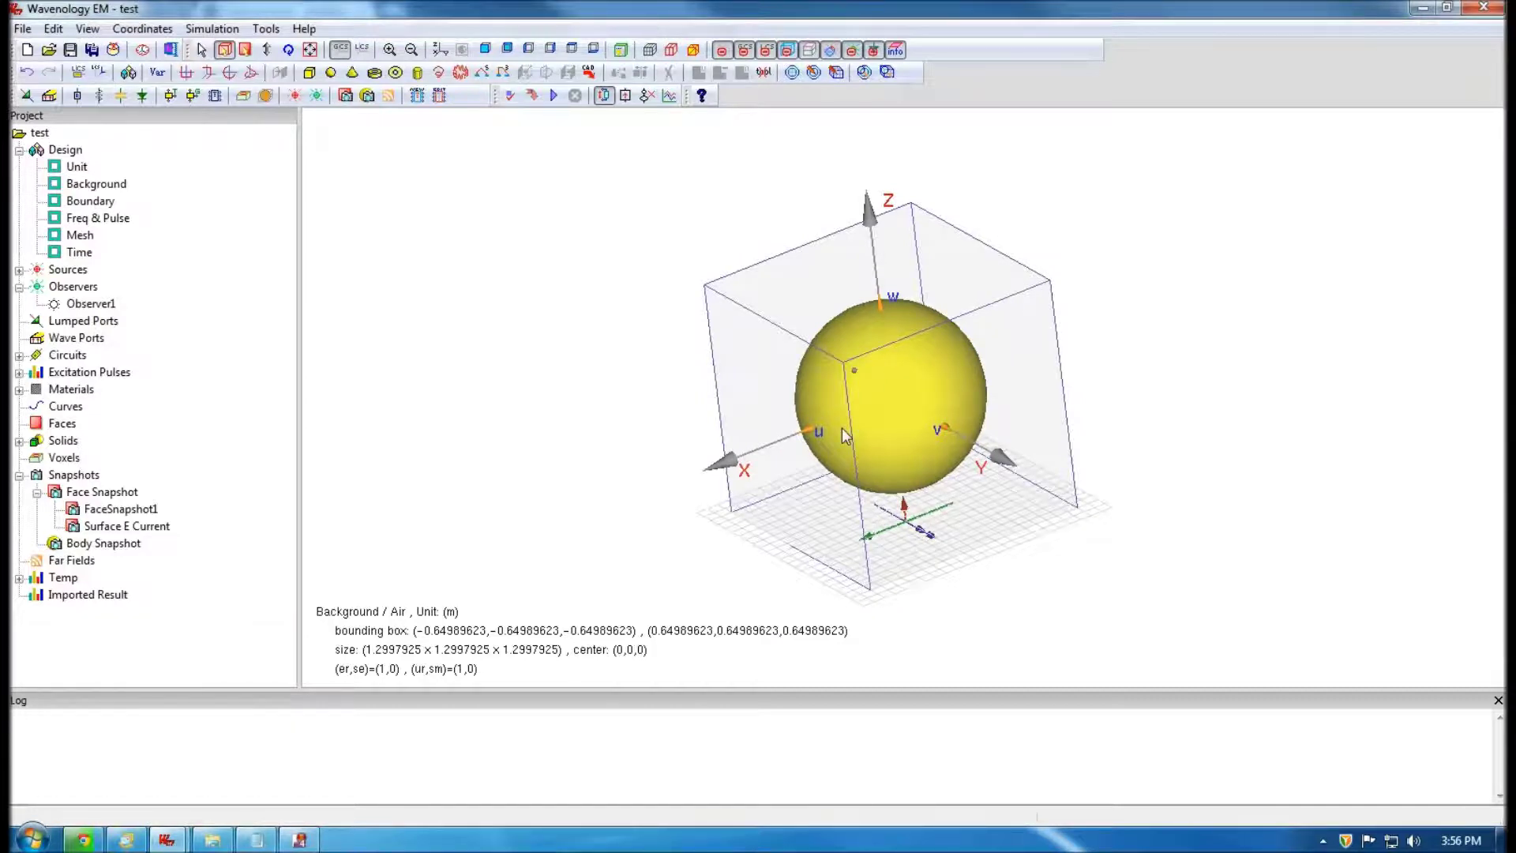
- Add a regular far-field monitor at 0.505 GHz and expand Far Fields
click(72, 560)
right_click(81, 562)
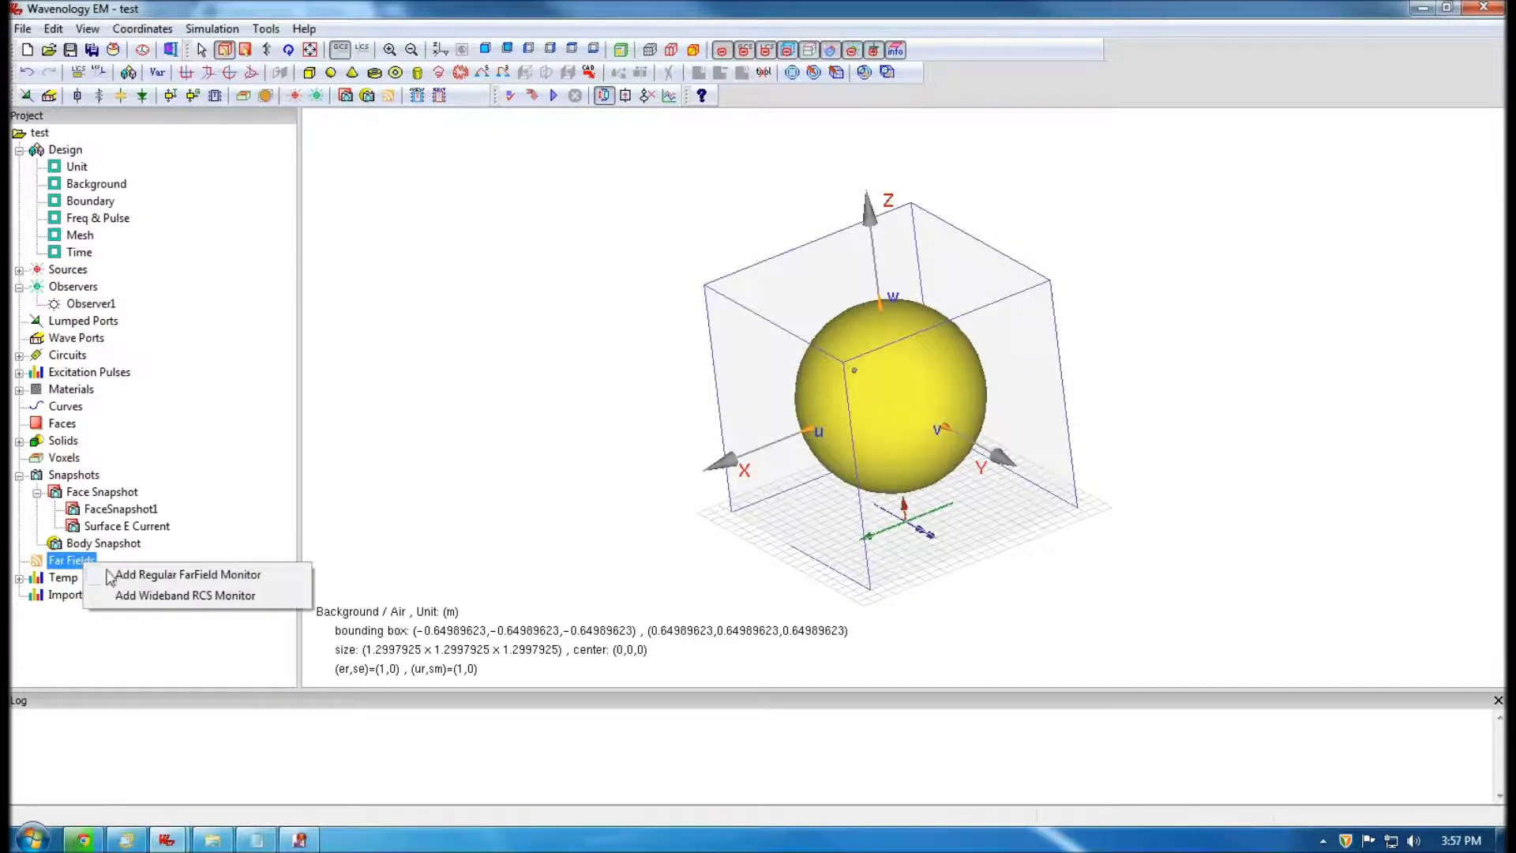
click(230, 576)
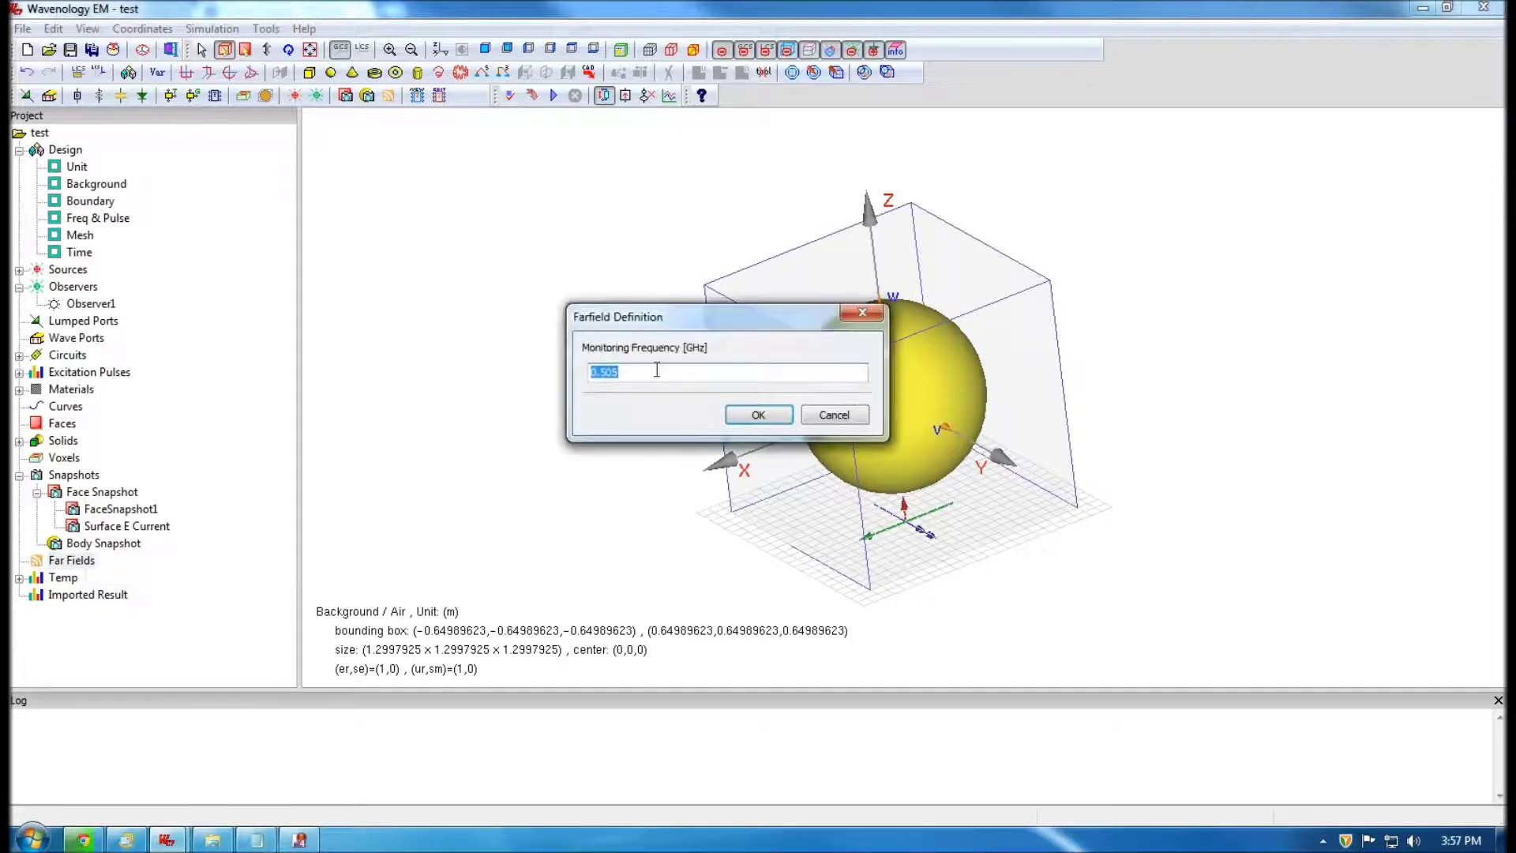
click(636, 370)
drag(687, 372, 509, 351)
click(649, 376)
click(762, 413)
click(20, 561)
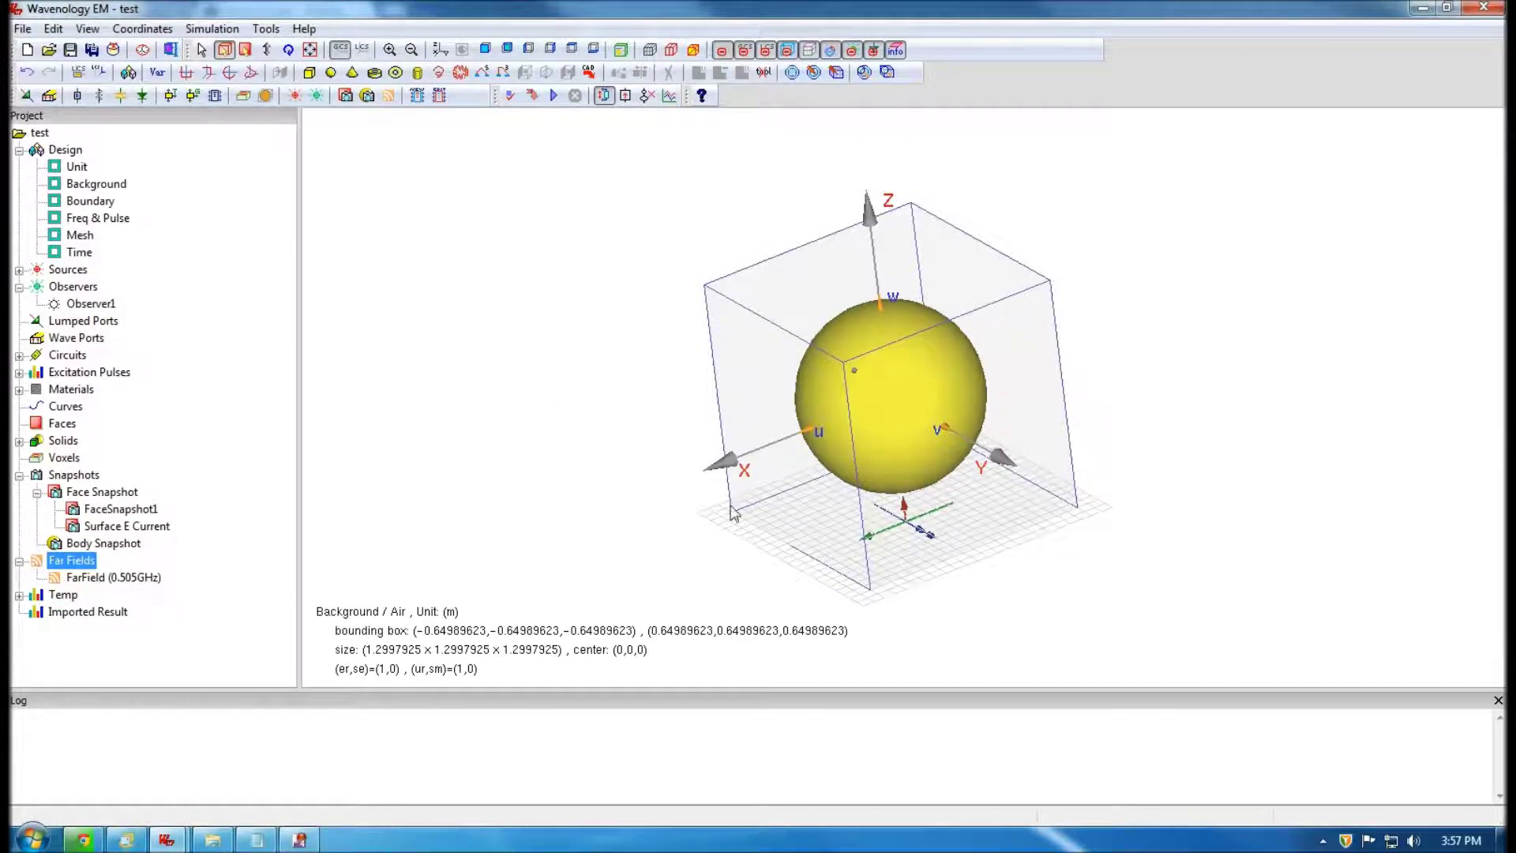
- Add wideband RCS monitor Wideband_Rcs1 at theta 0
right_click(76, 562)
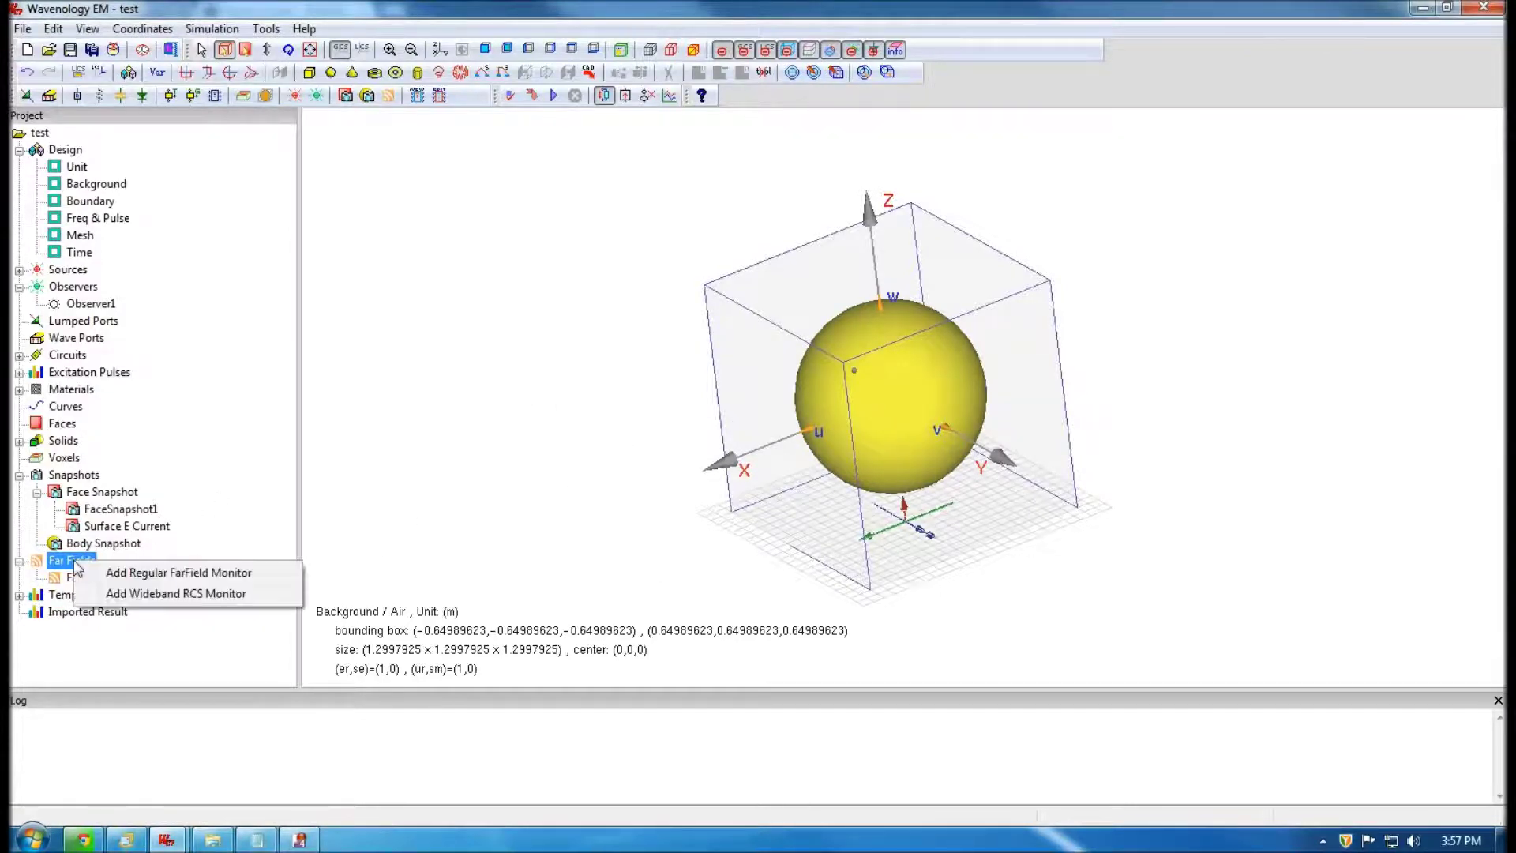
click(166, 594)
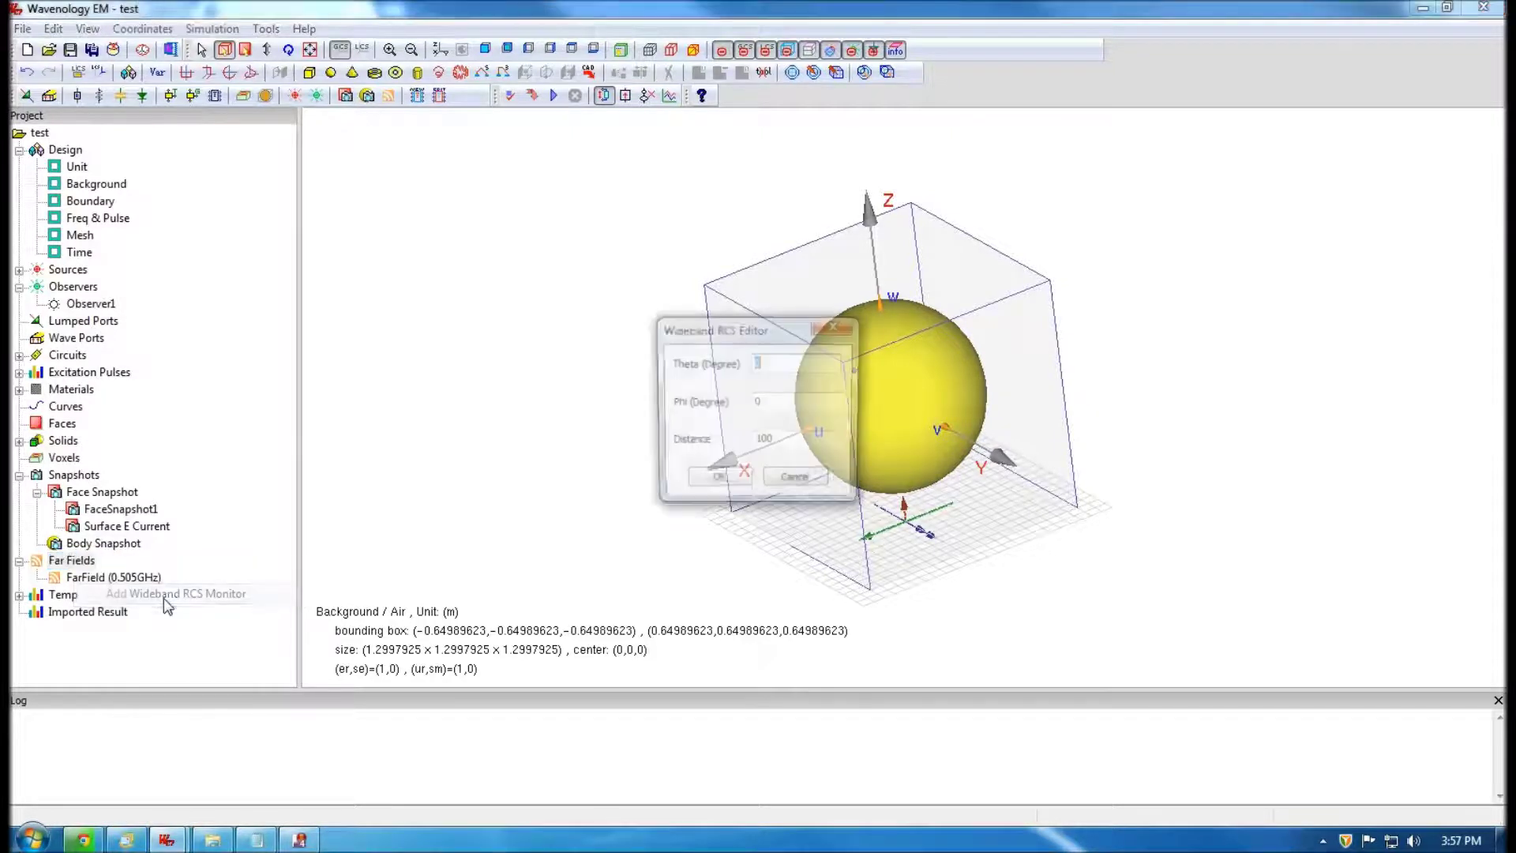
drag(540, 278, 364, 214)
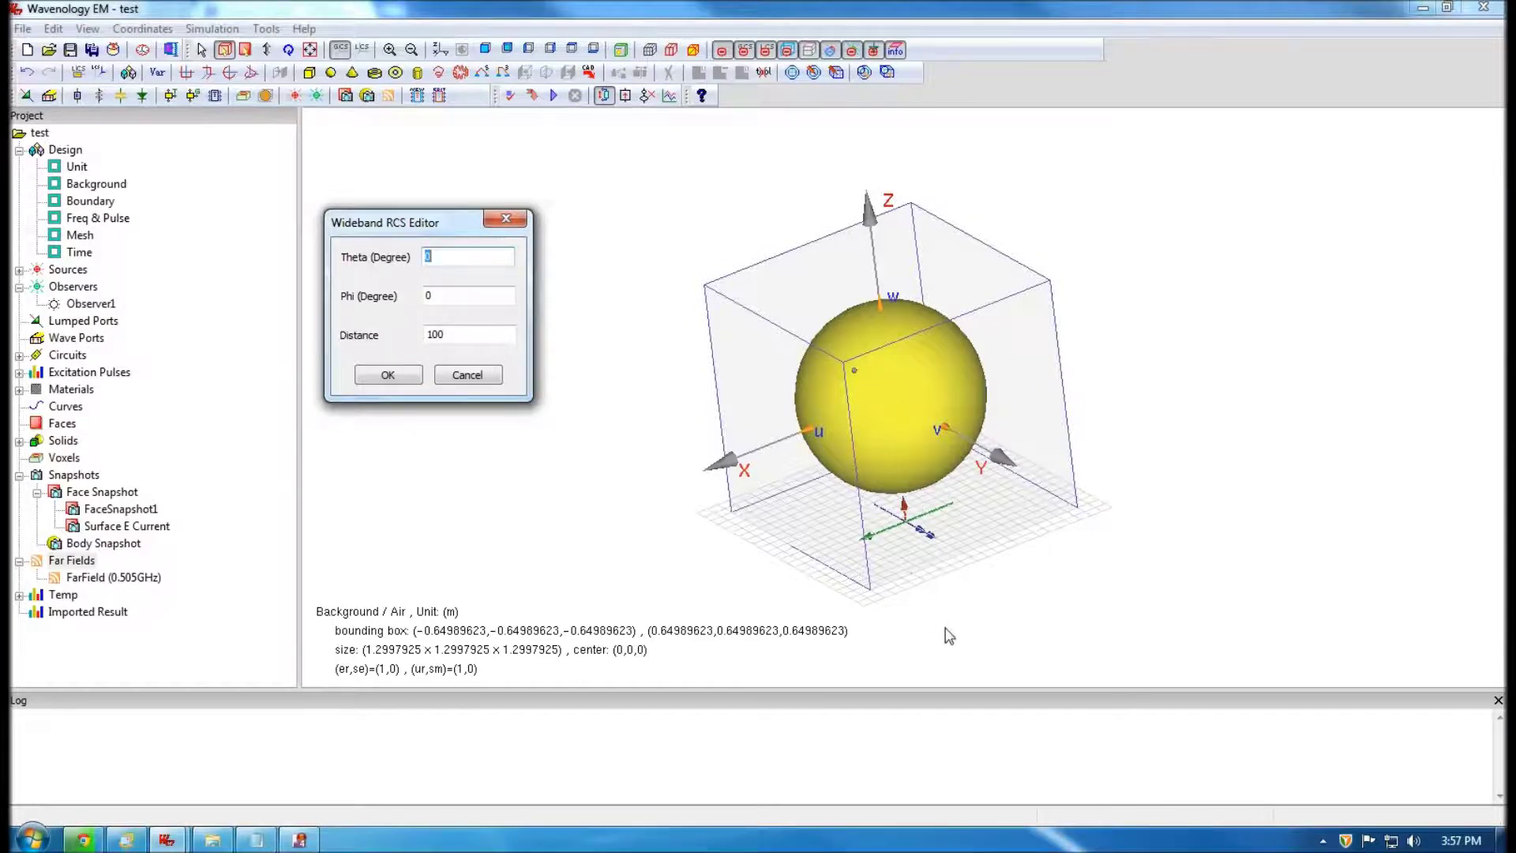
click(395, 377)
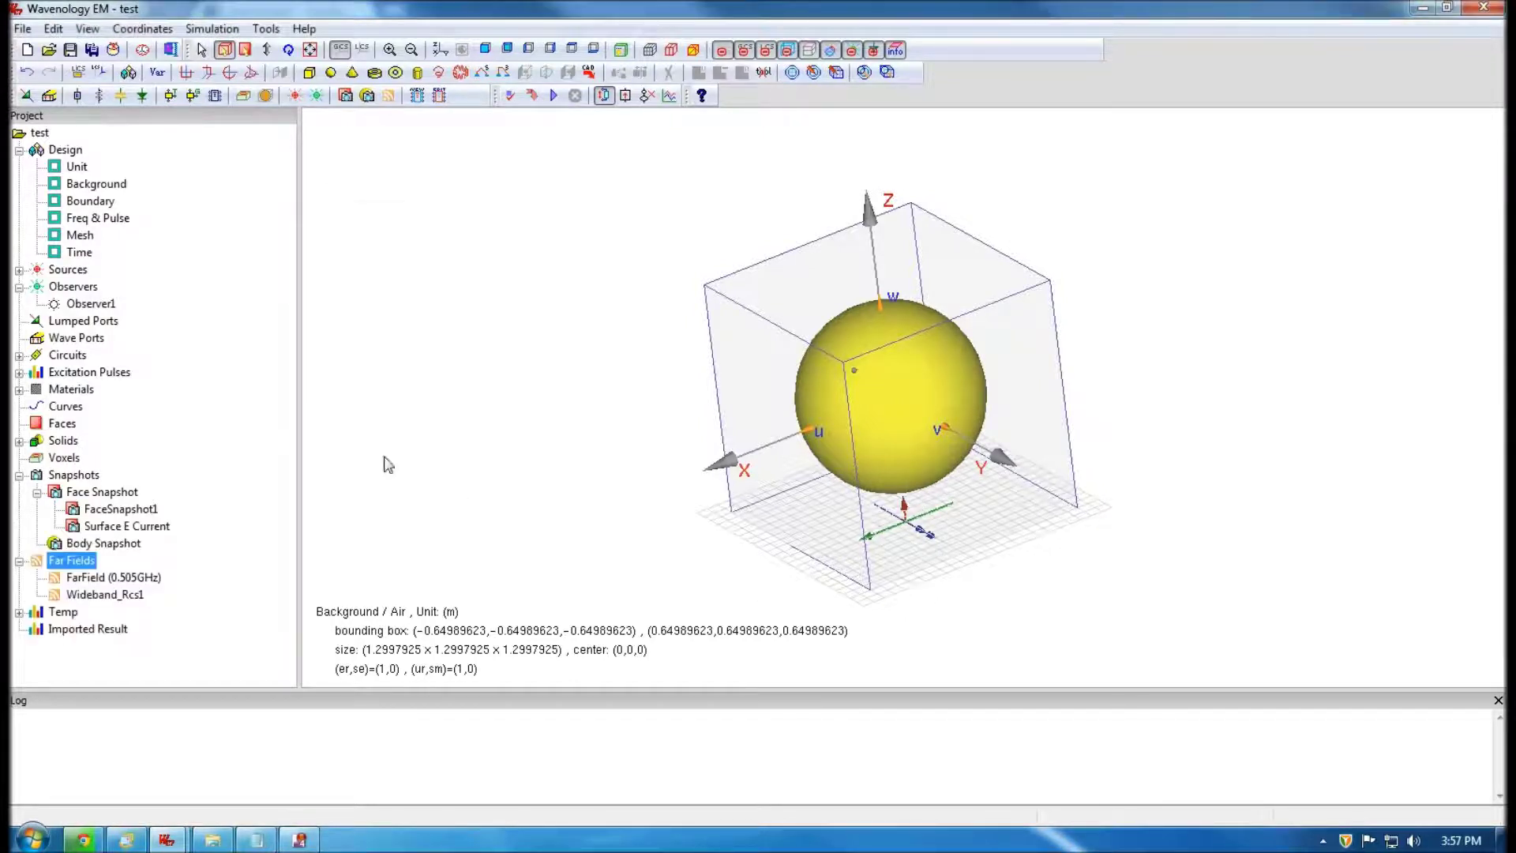
click(107, 600)
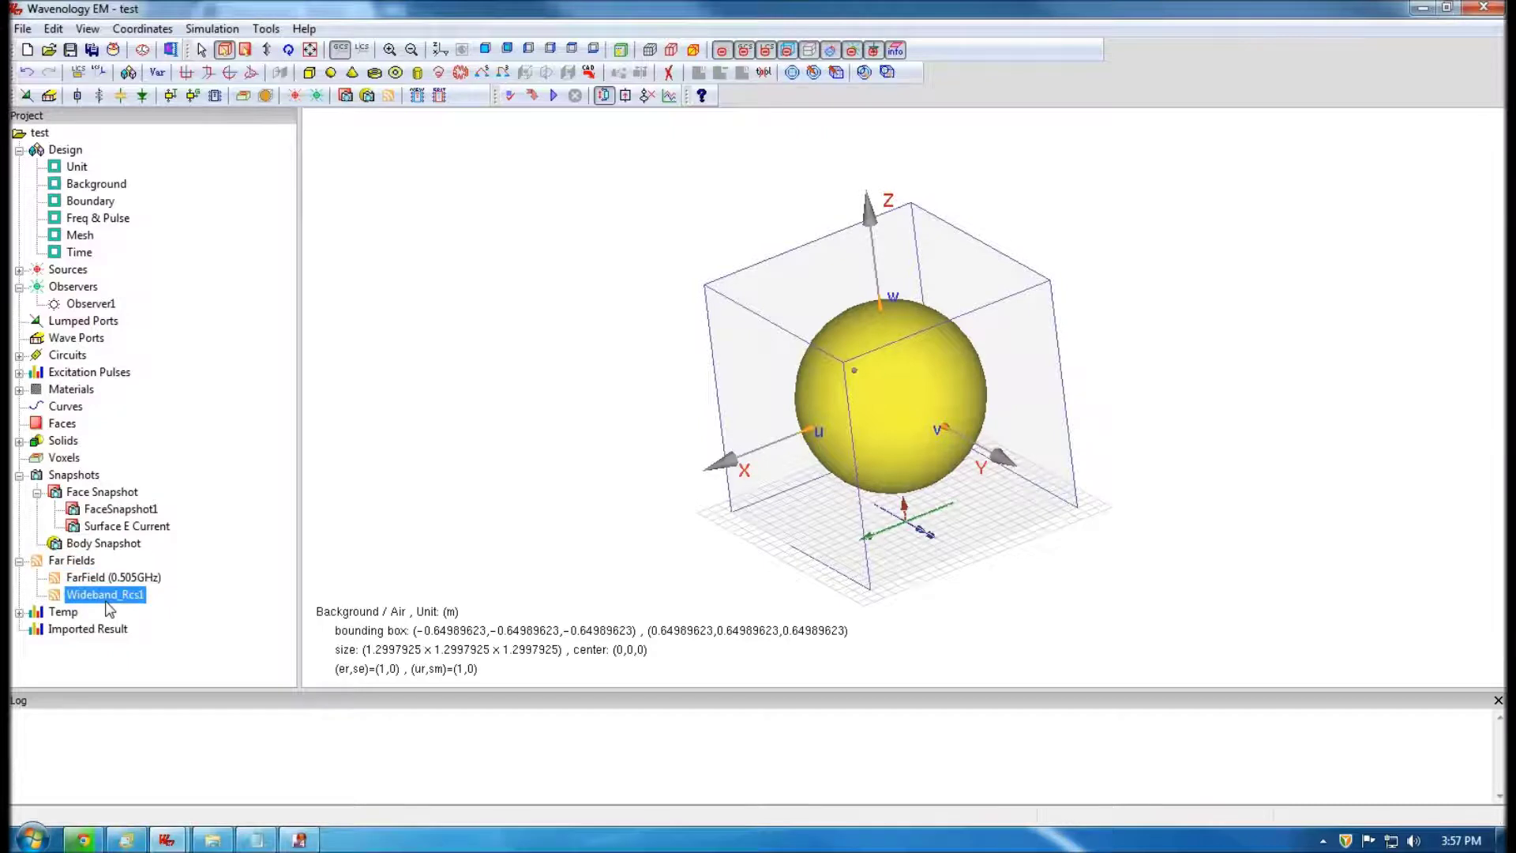
- Add a second wideband RCS monitor, Wideband_Rcs2, at theta 180
right_click(68, 562)
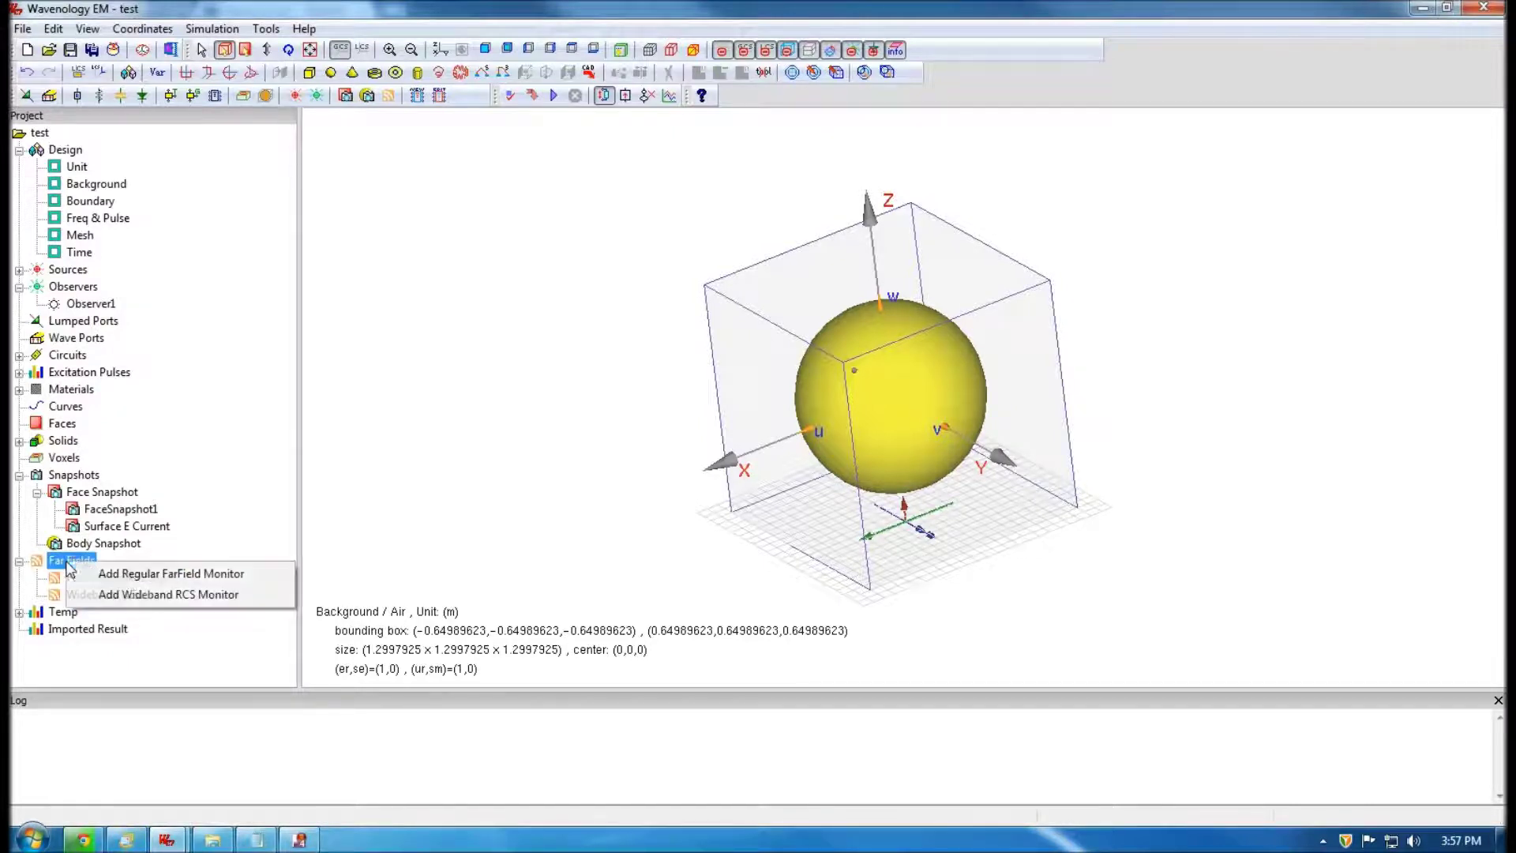
click(168, 594)
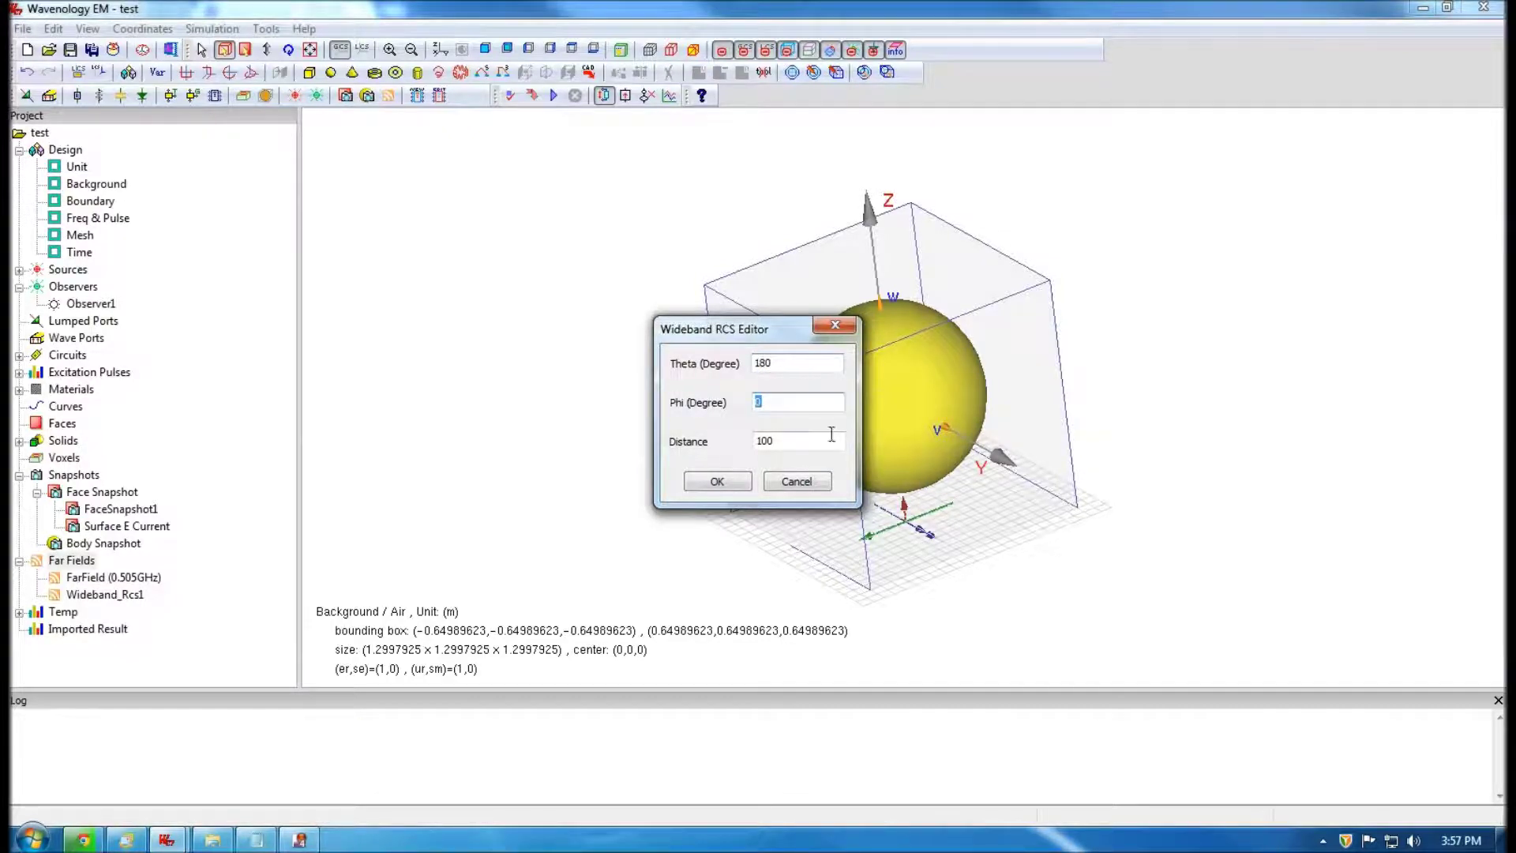
click(717, 481)
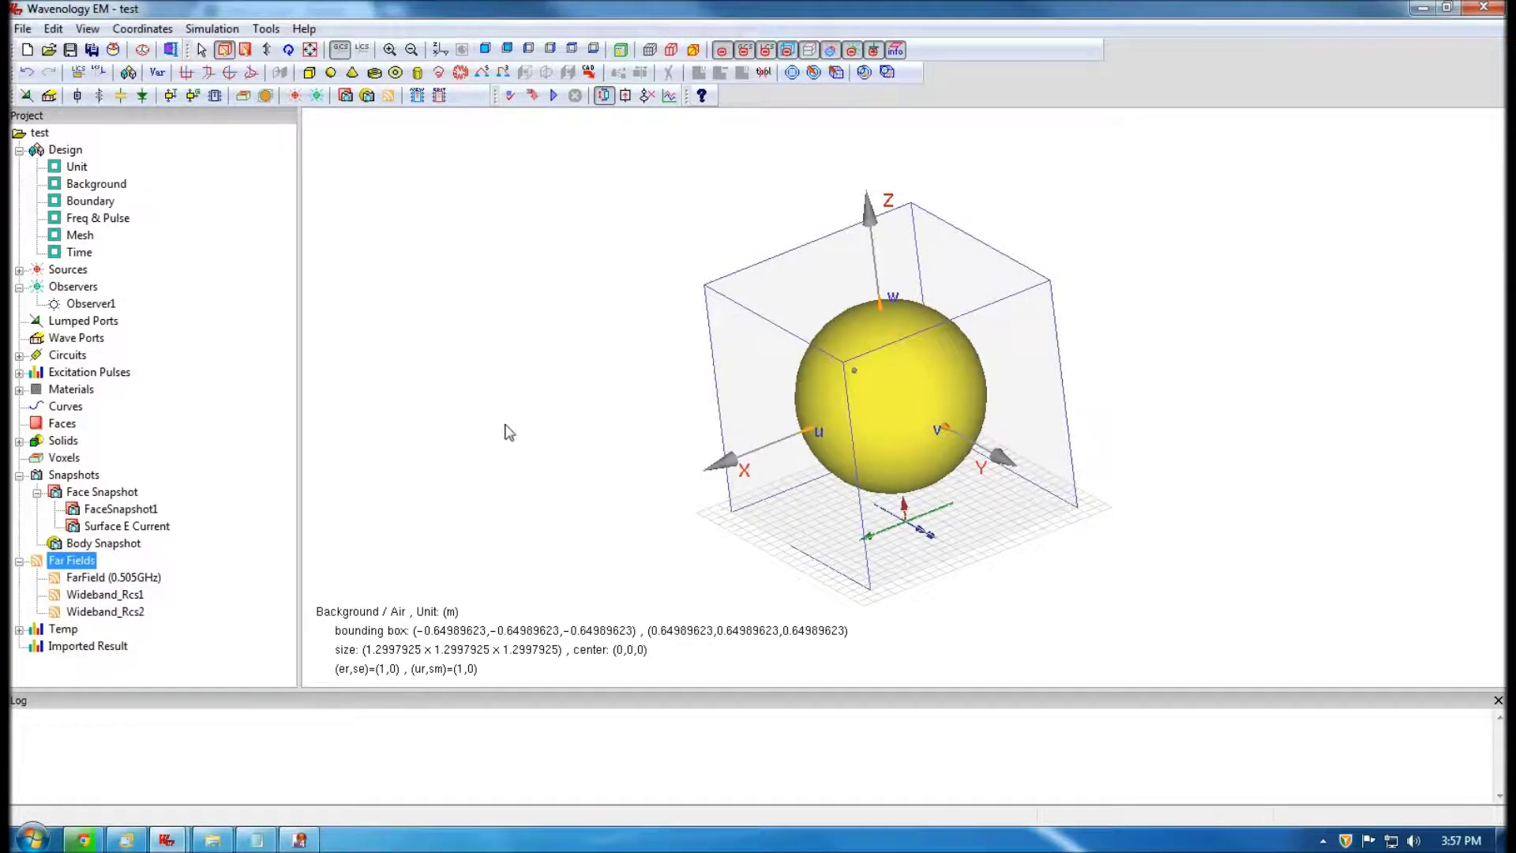
drag(816, 495, 928, 363)
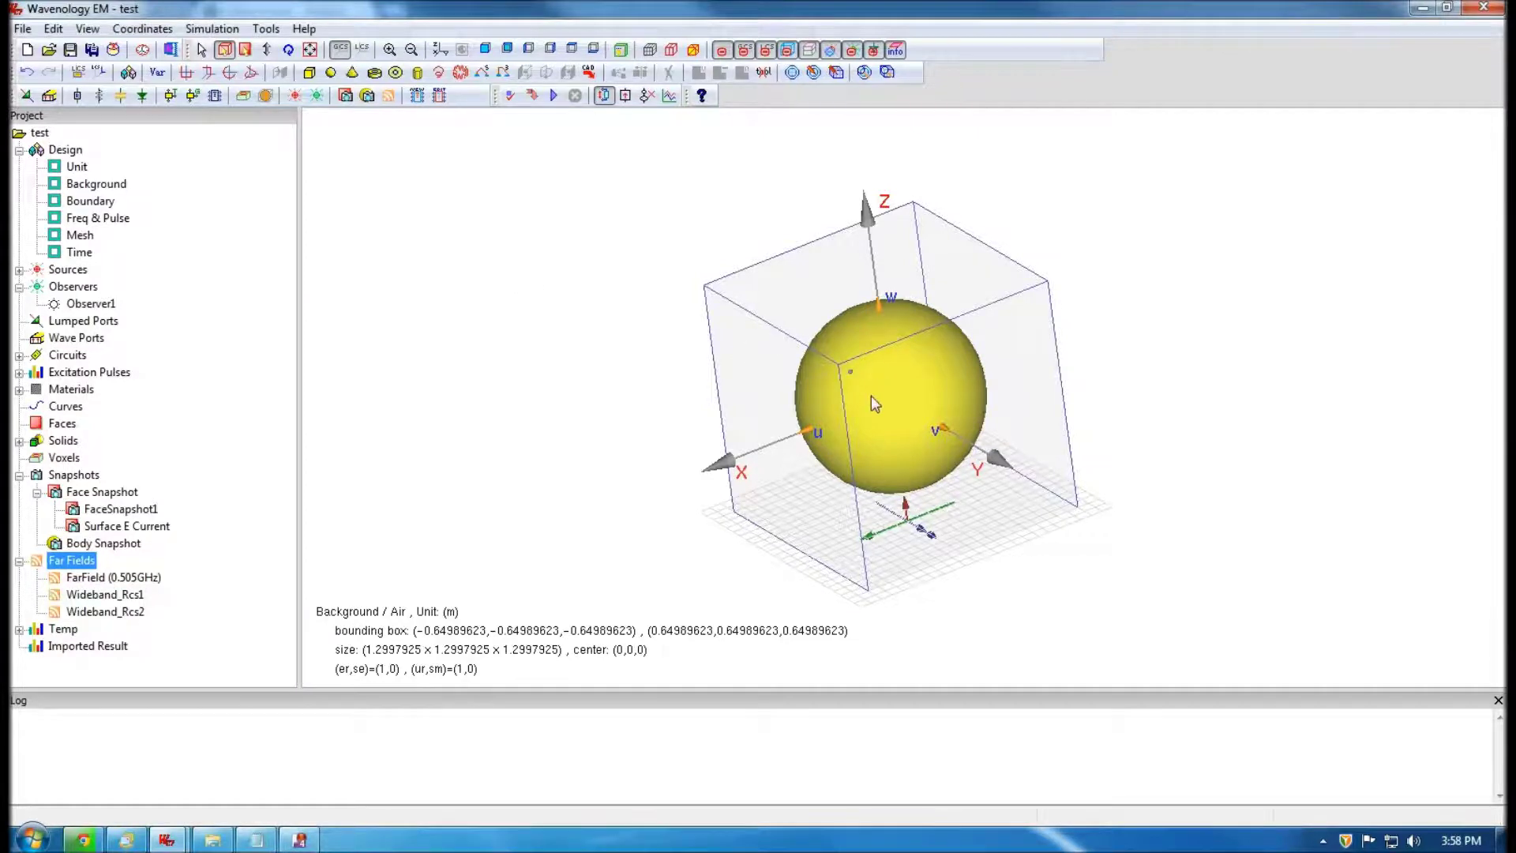
- Start the sphere simulation, stop it early with Yes, and bring the finished F1G project forward
drag(952, 417, 887, 467)
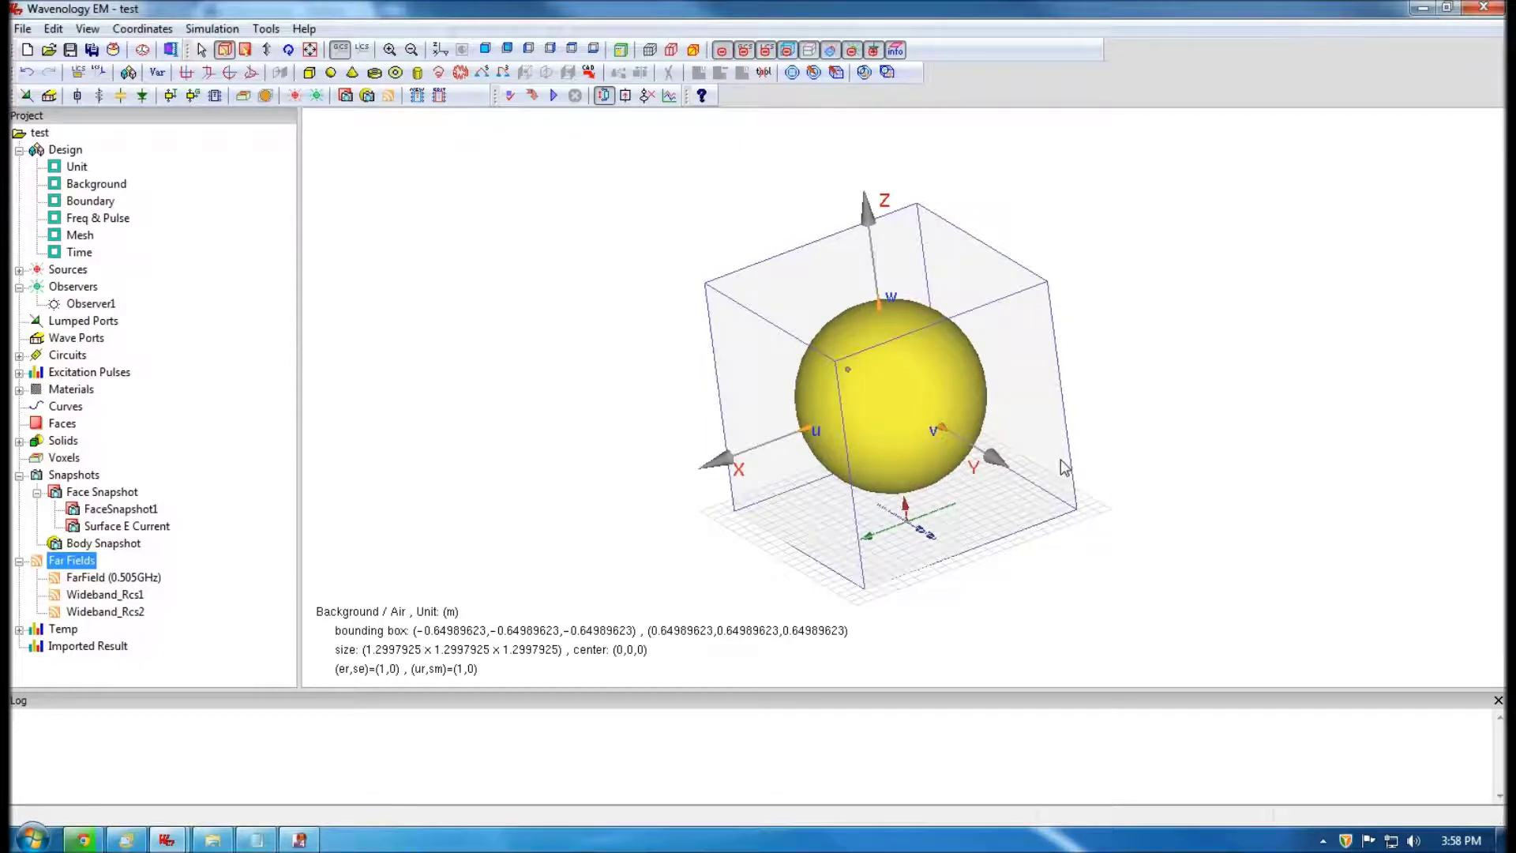
drag(971, 427, 1221, 443)
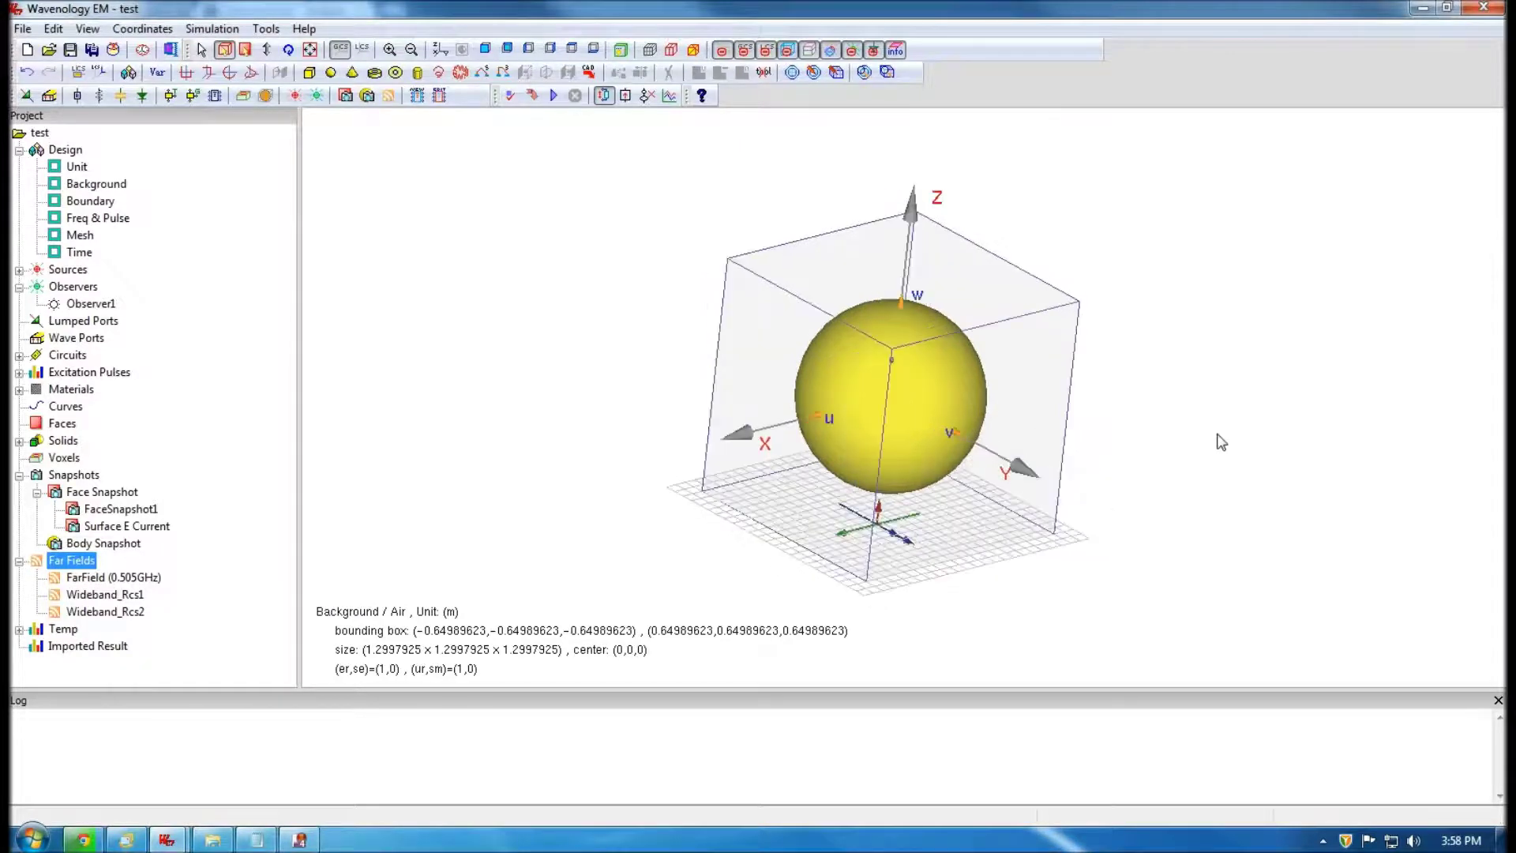
click(555, 96)
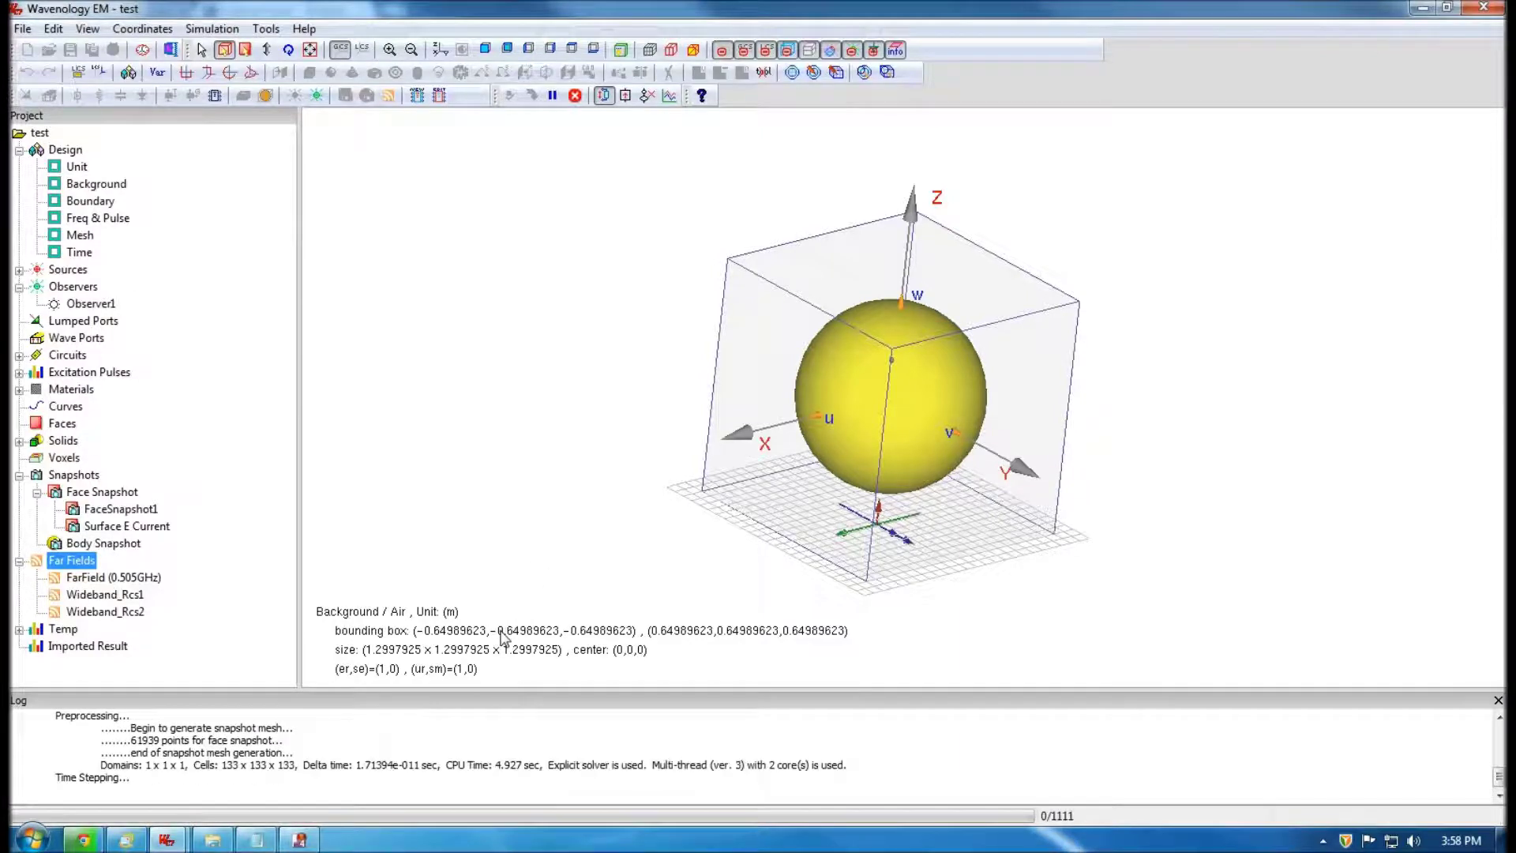
click(575, 95)
click(734, 486)
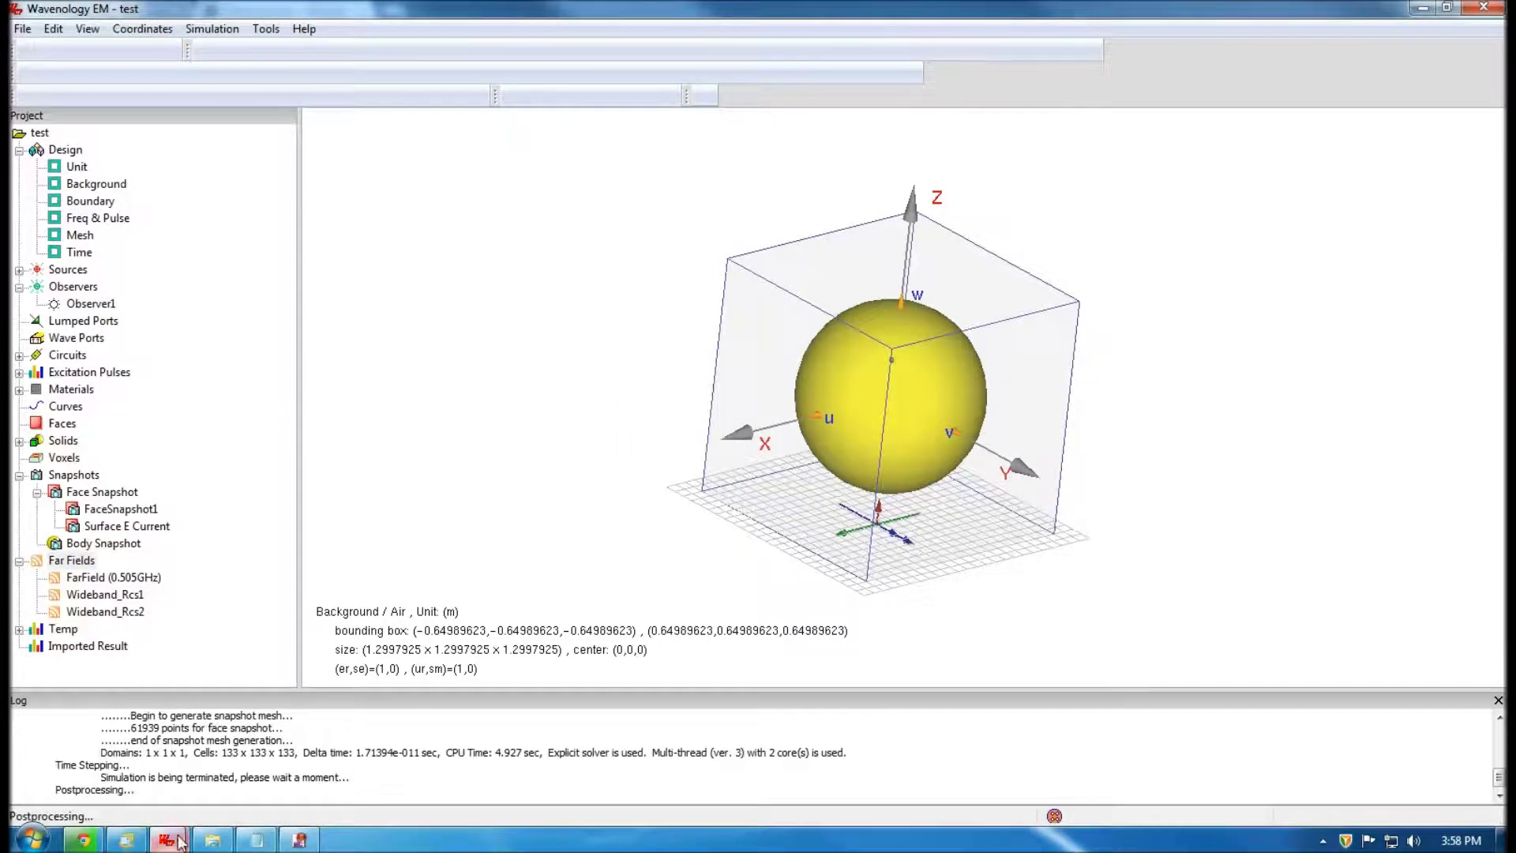
mouse_move(177, 842)
click(165, 754)
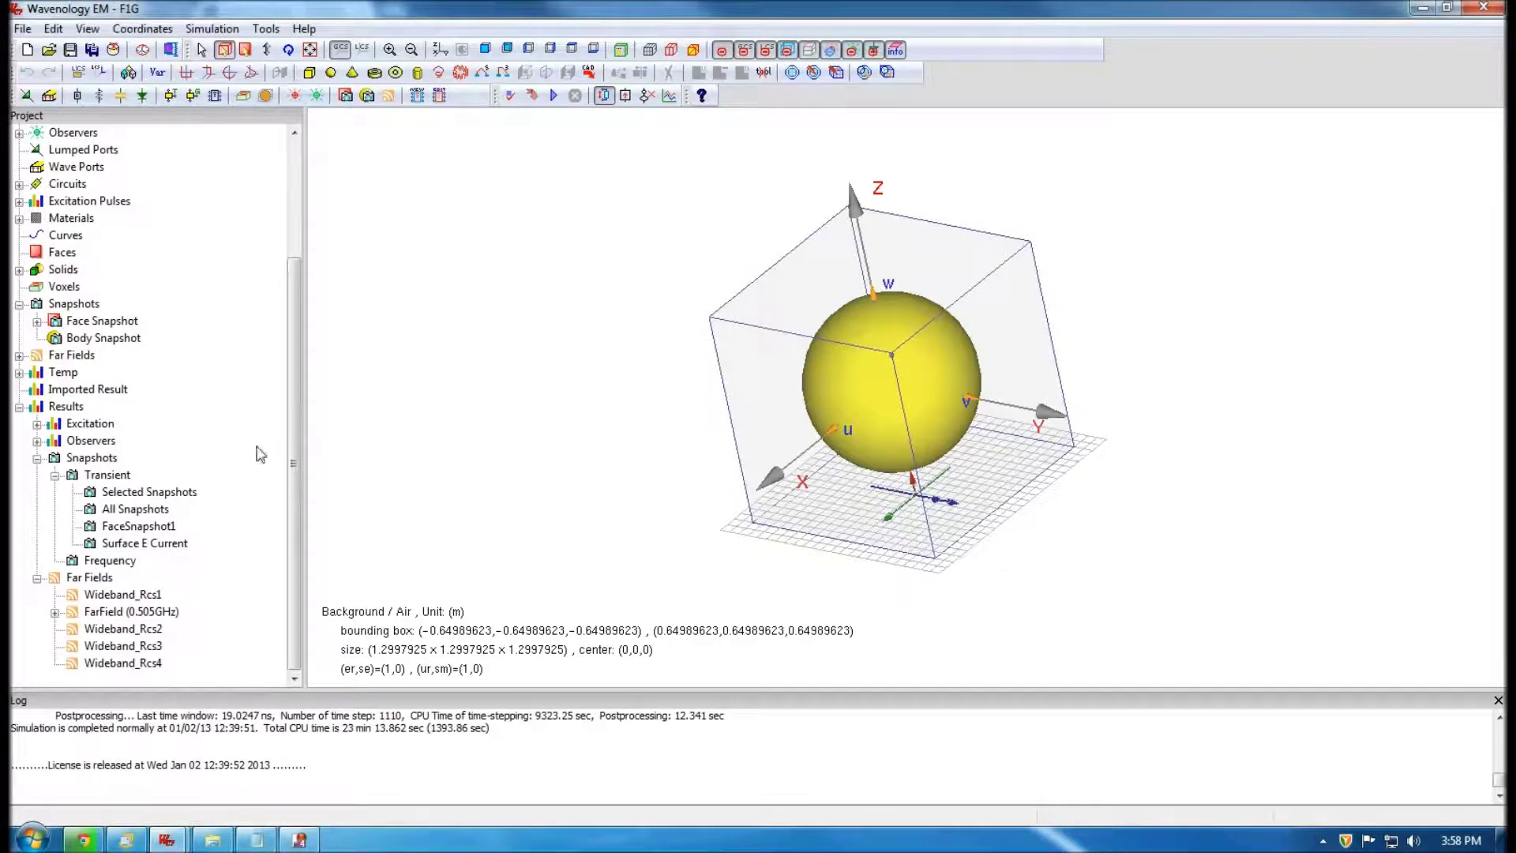
- Expand Observers > Transient > Ex, plot Observer1's Ex transient, then close the plot
double_click(95, 441)
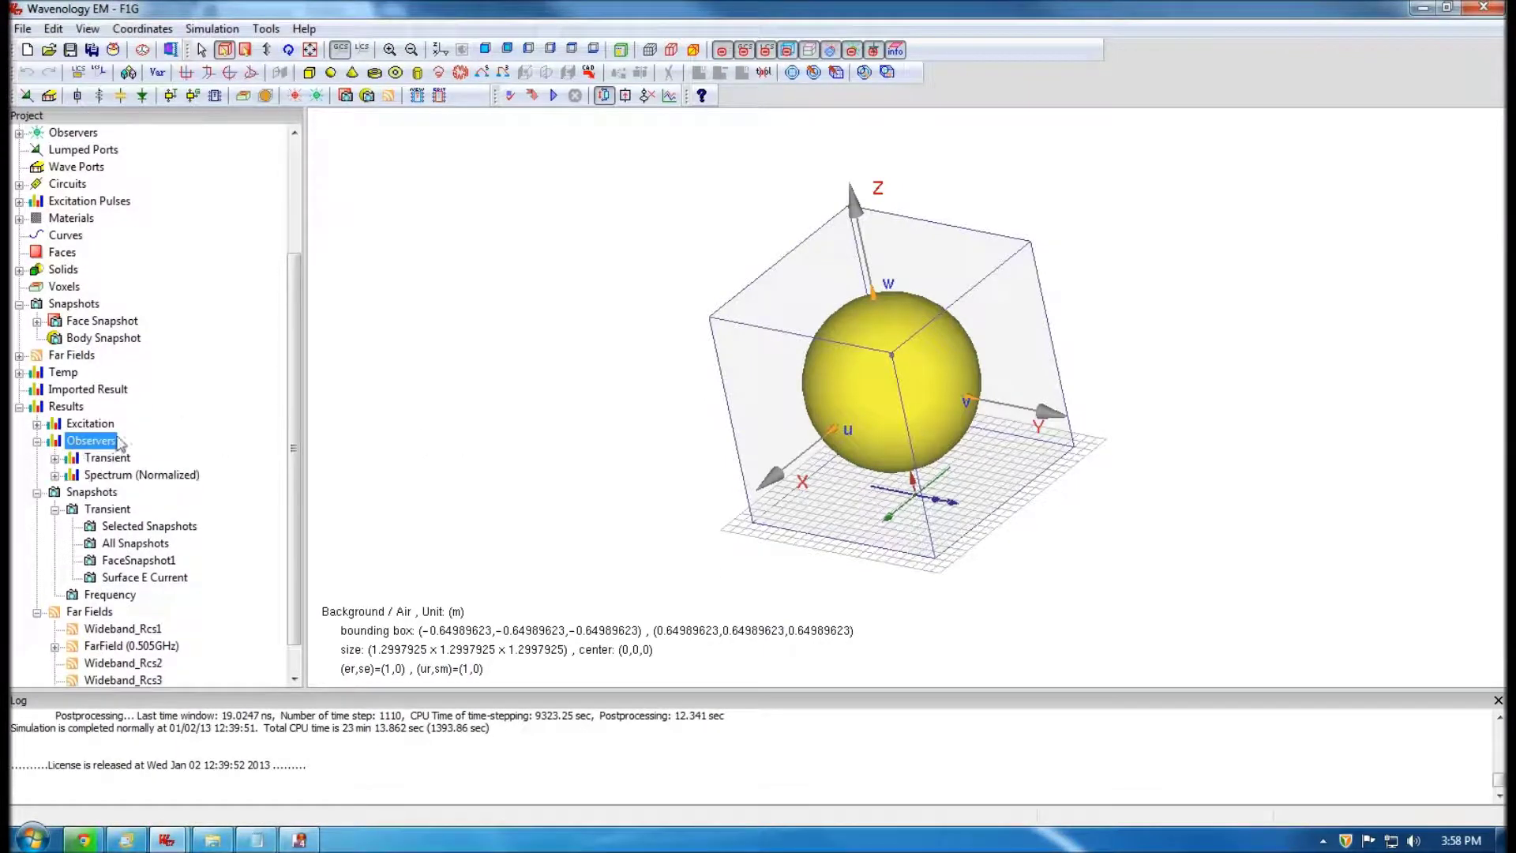
double_click(107, 460)
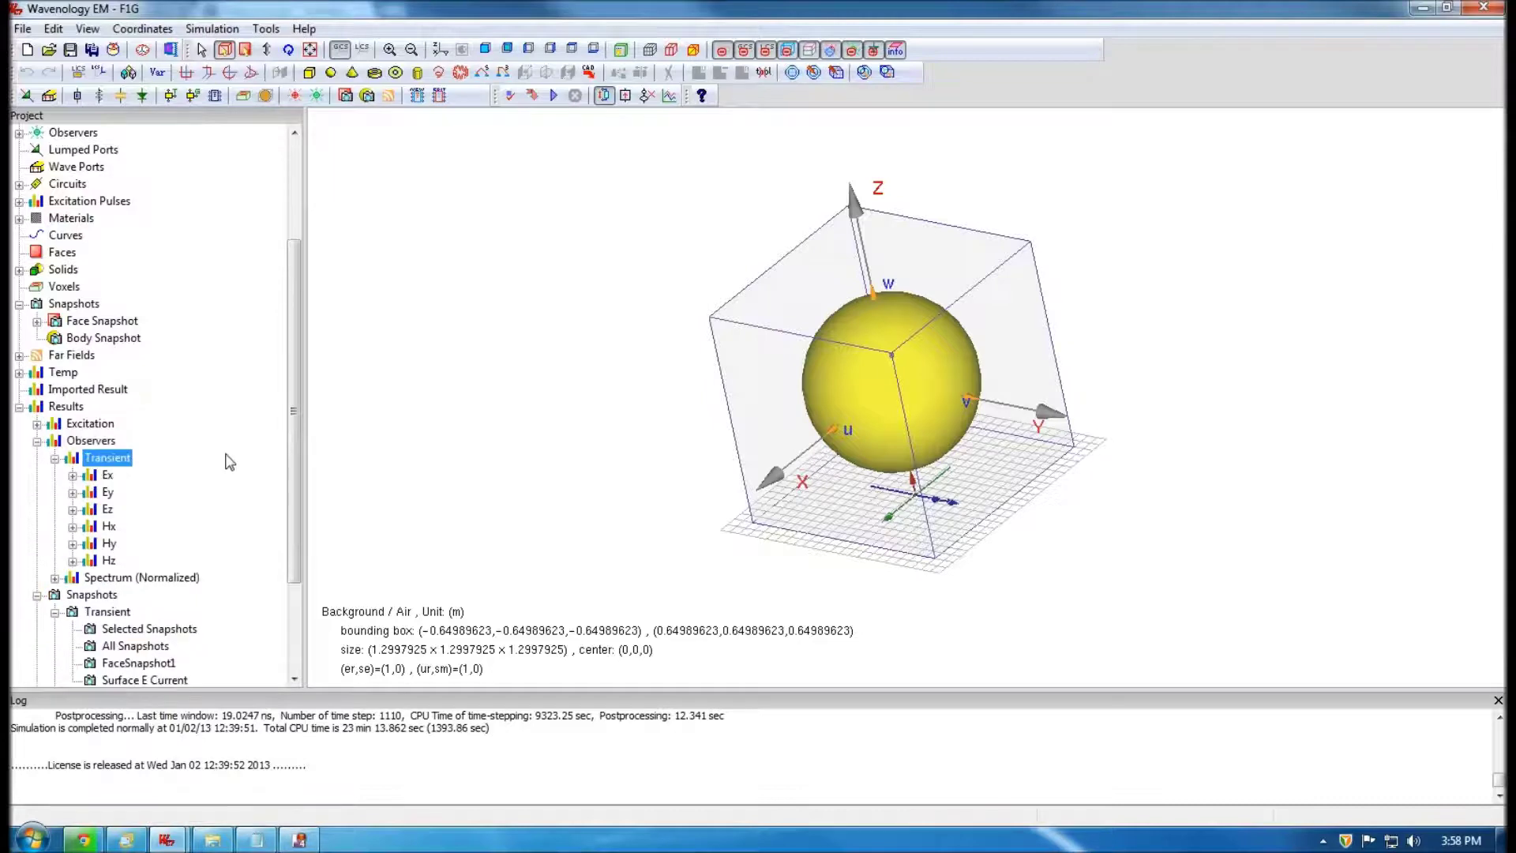
scroll(227, 458, down, 2)
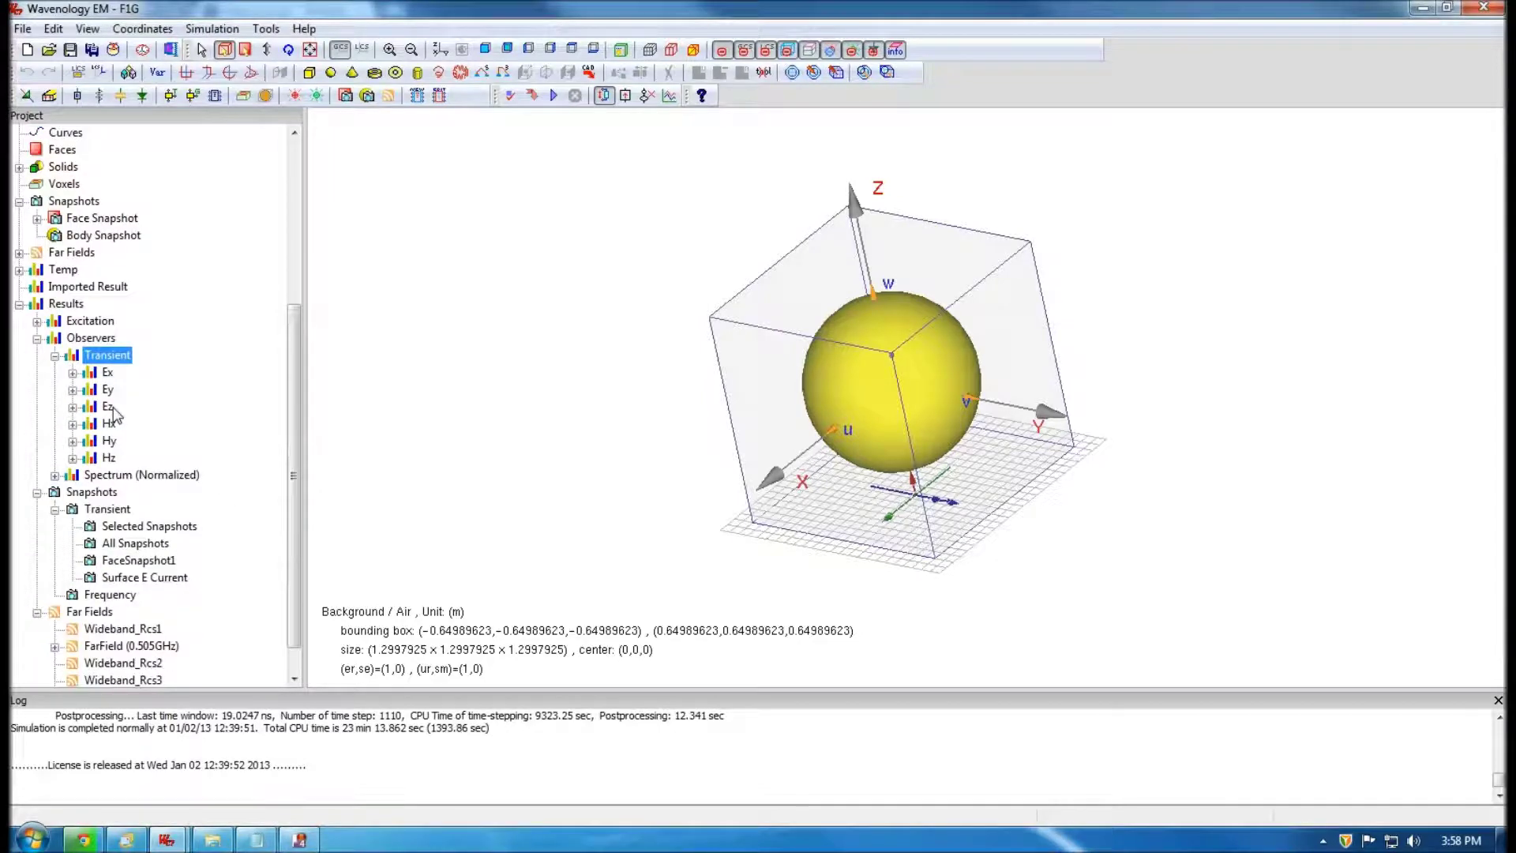
drag(938, 406, 1128, 340)
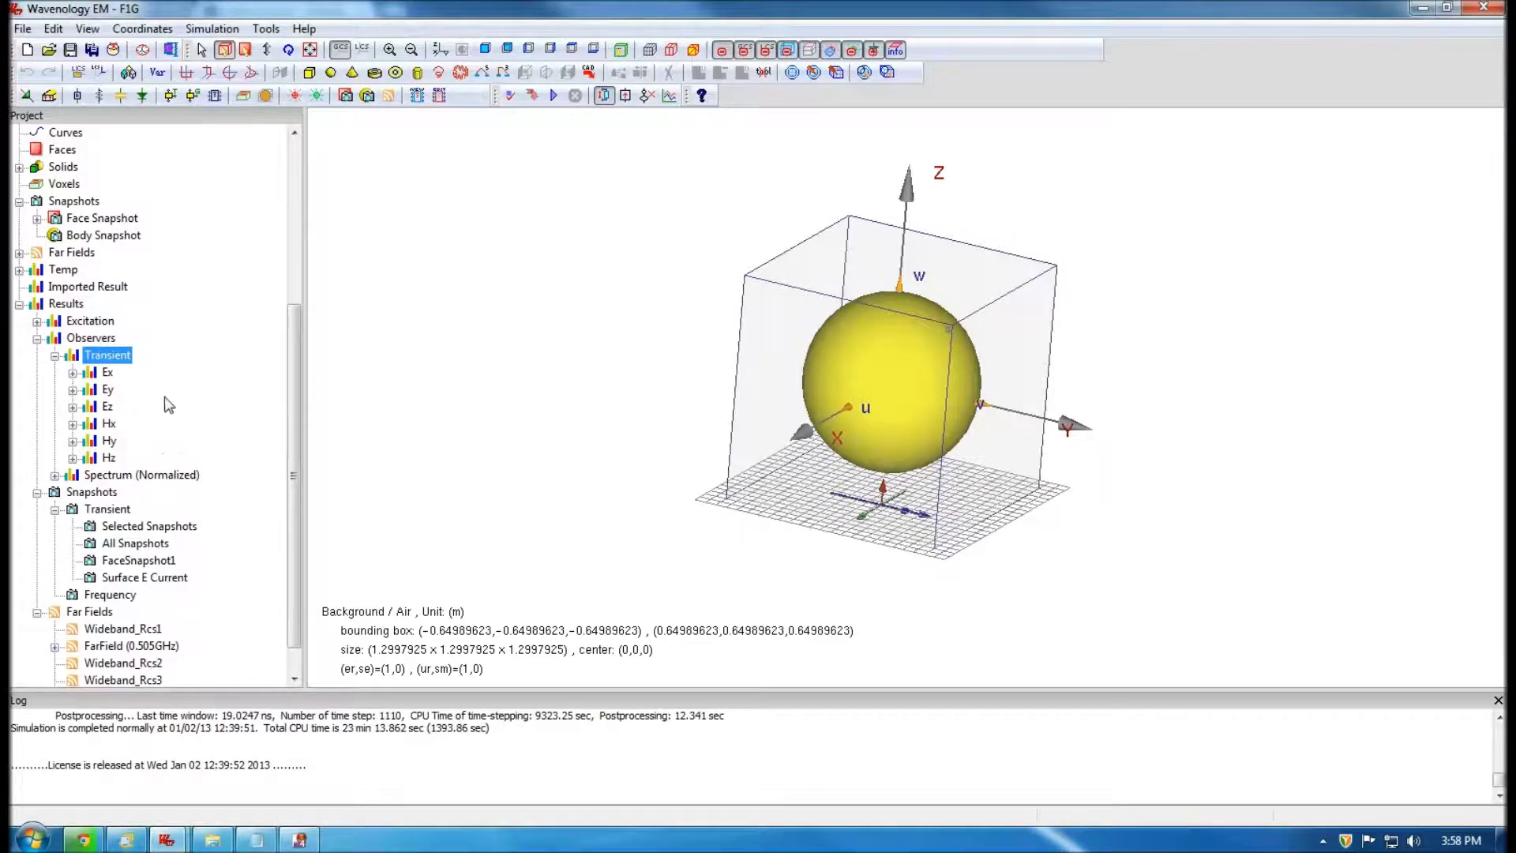
double_click(105, 374)
double_click(133, 390)
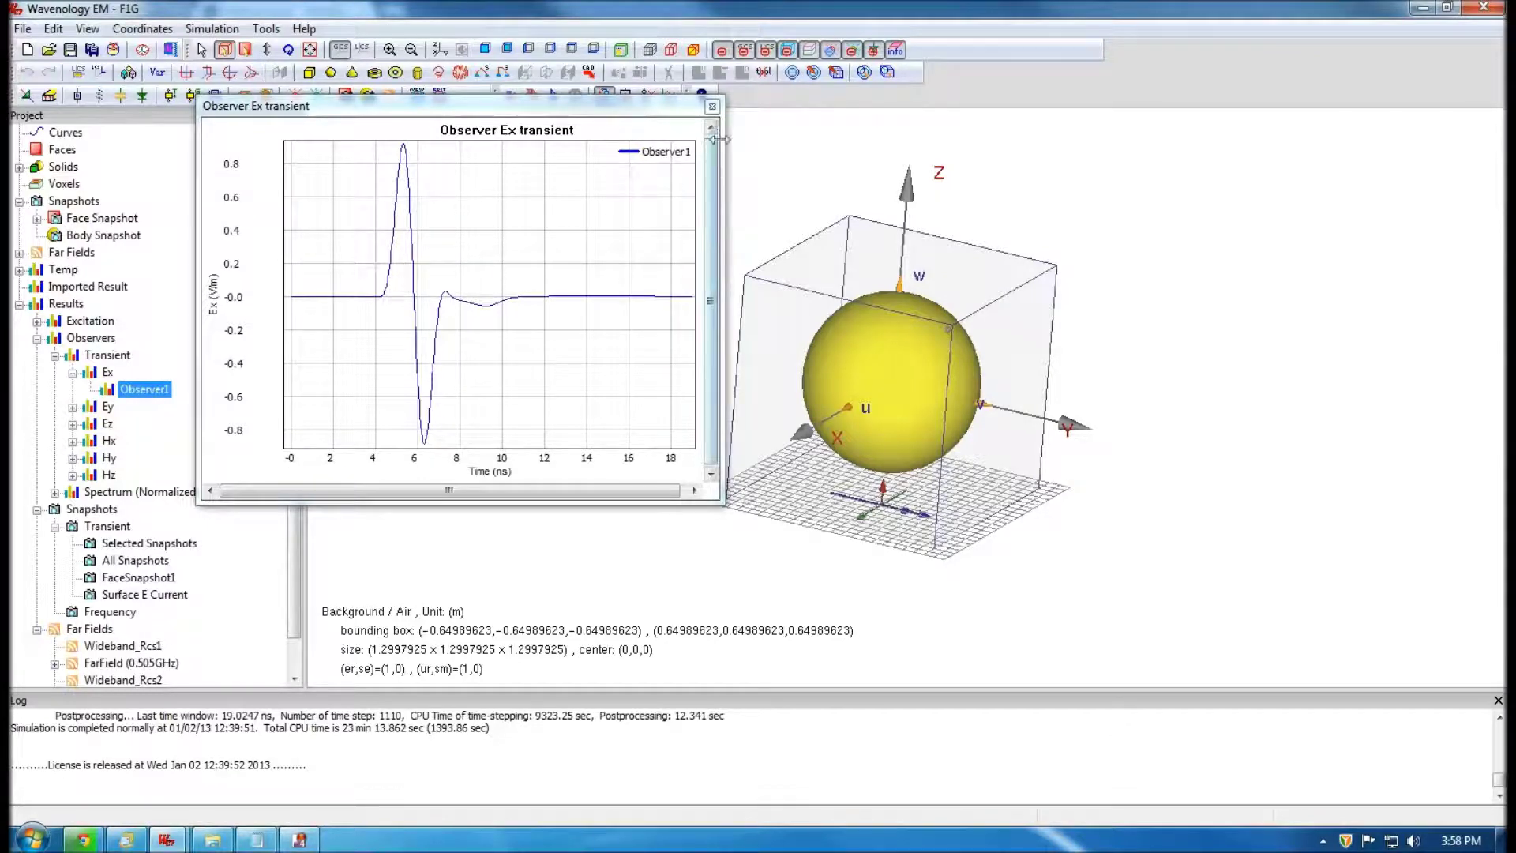
click(712, 105)
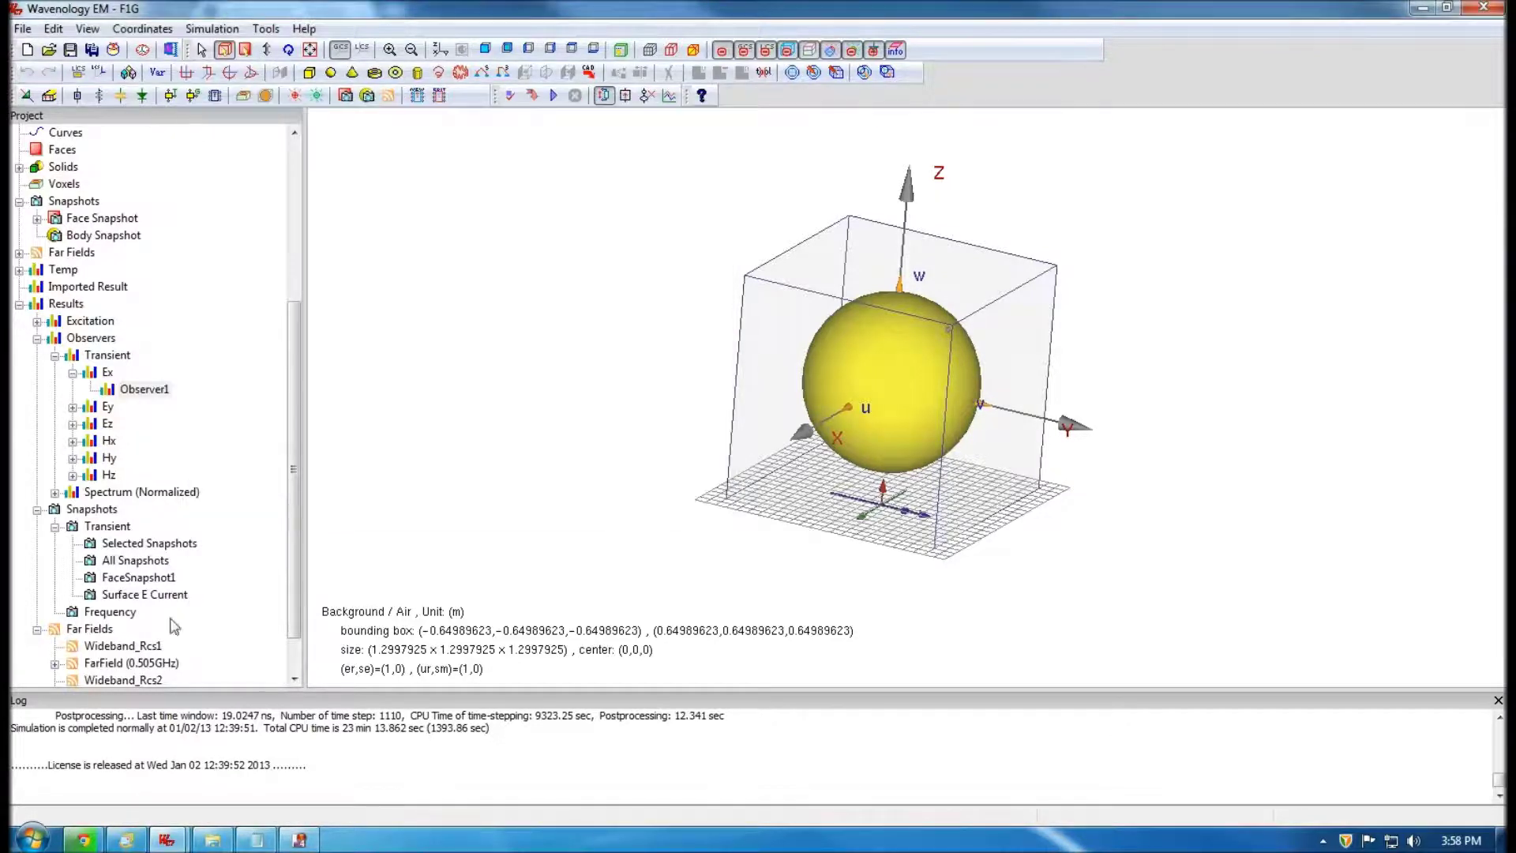
scroll(297, 655, down, 1)
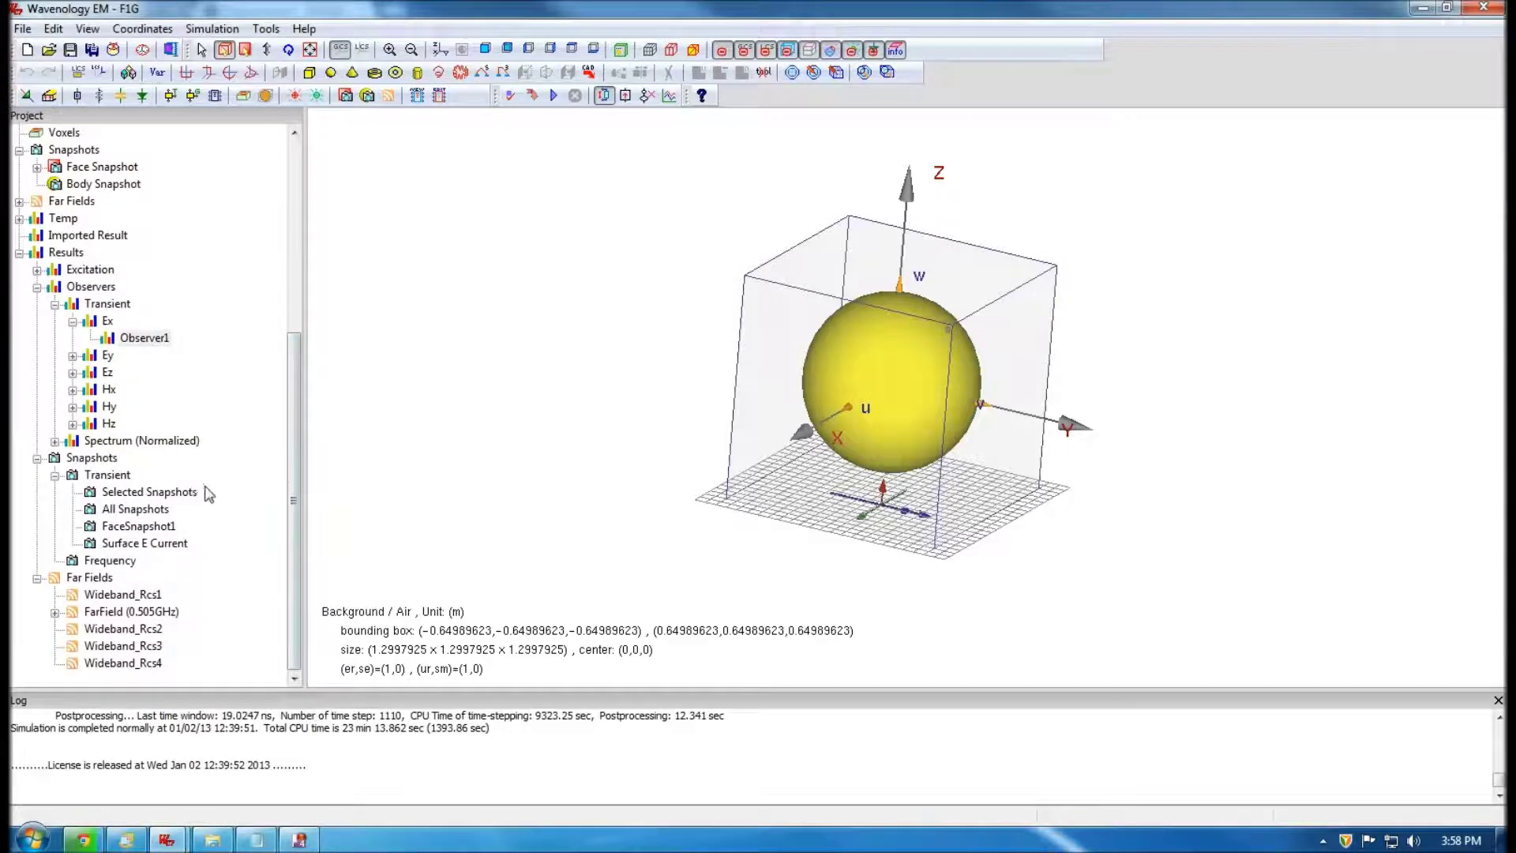
- Display All Snapshots of the transient E-field and advance the snapshot to frame 57
double_click(137, 512)
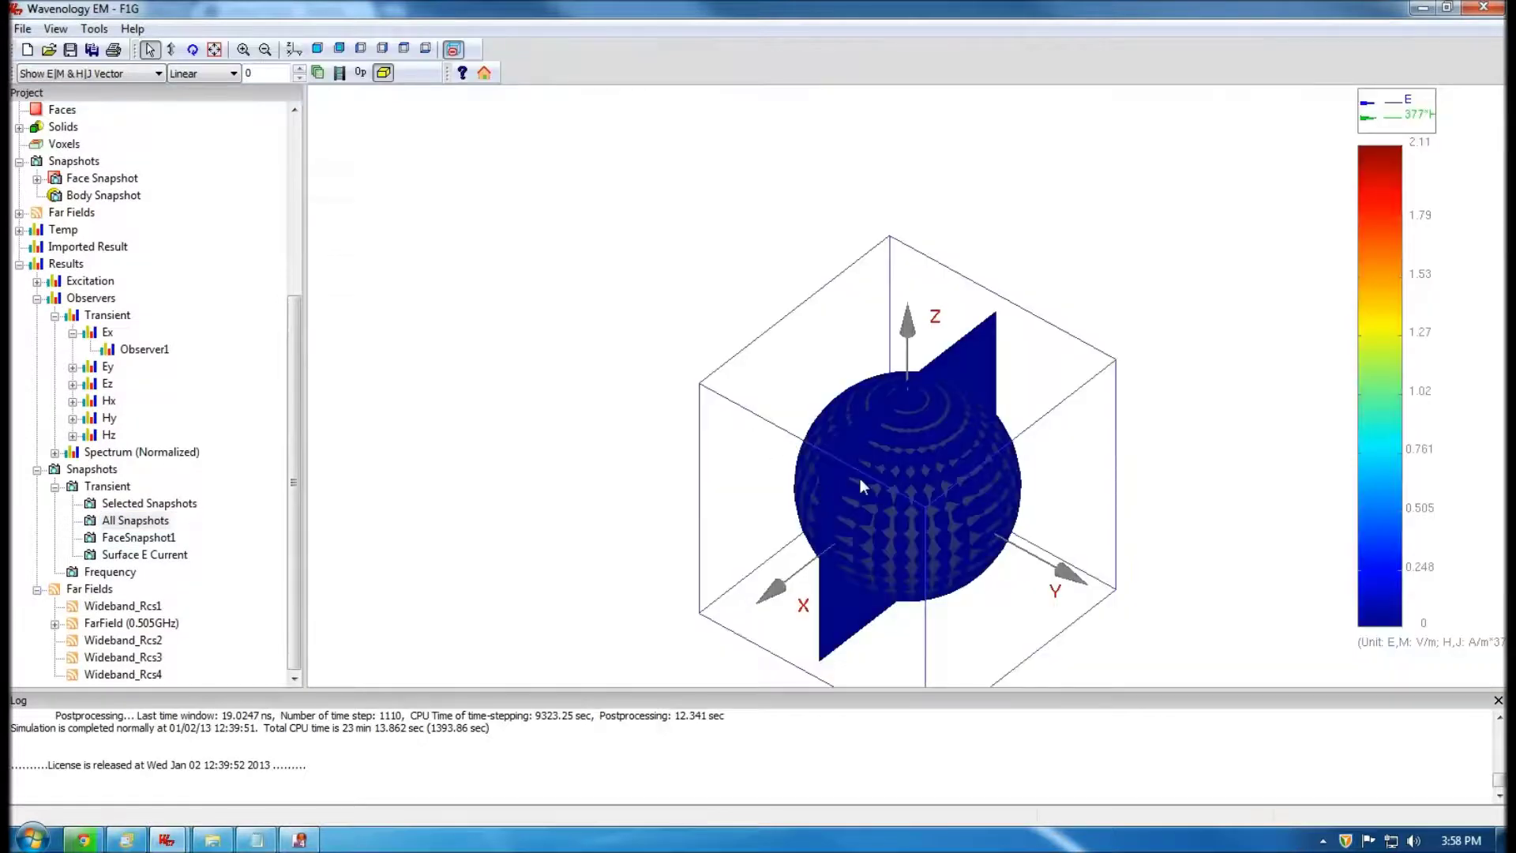
drag(859, 477, 884, 369)
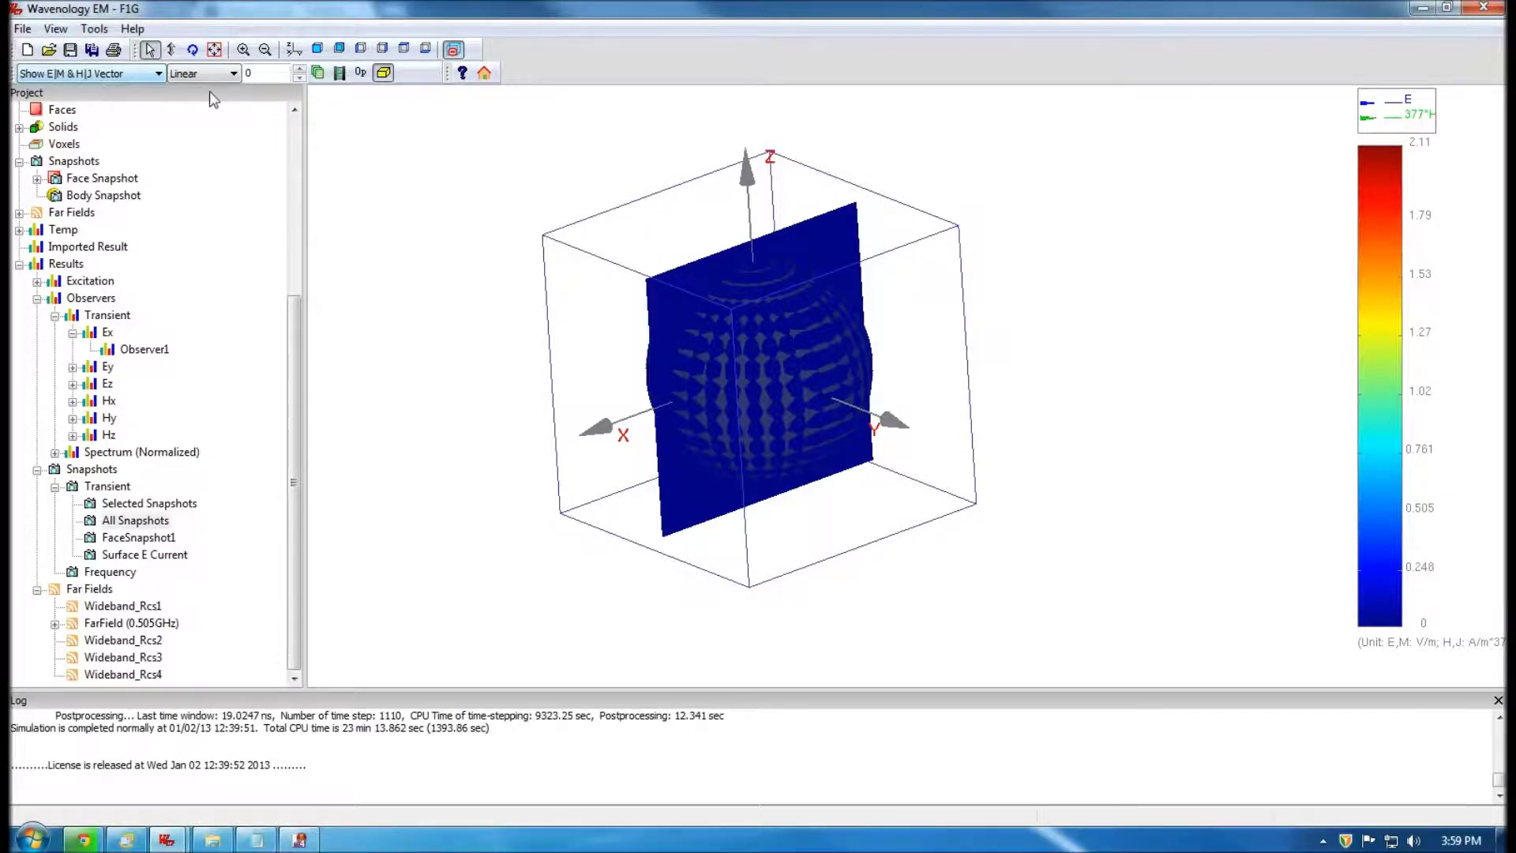
click(298, 73)
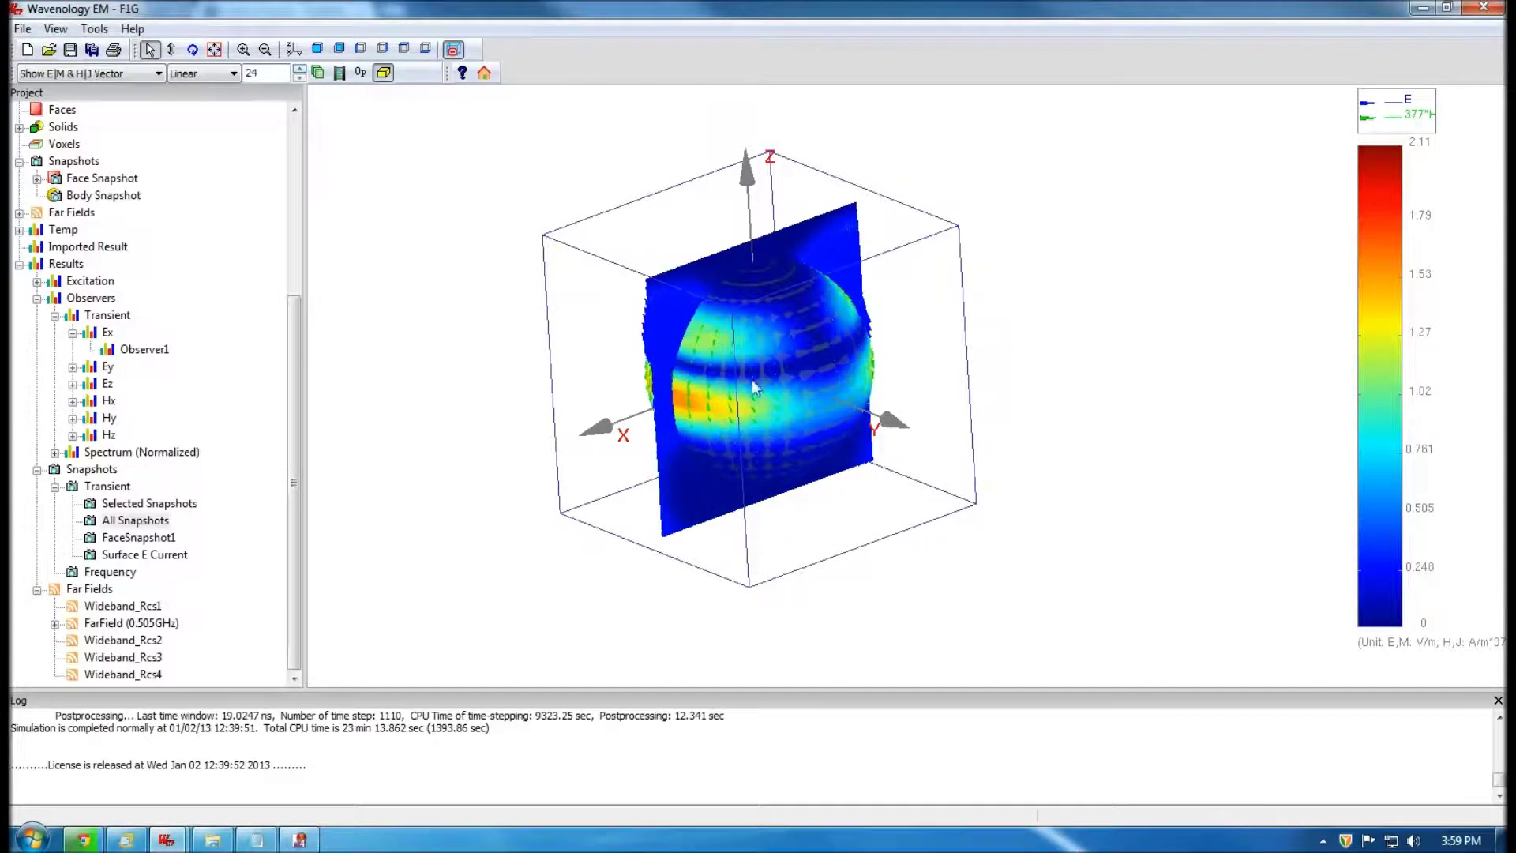
drag(703, 395, 736, 383)
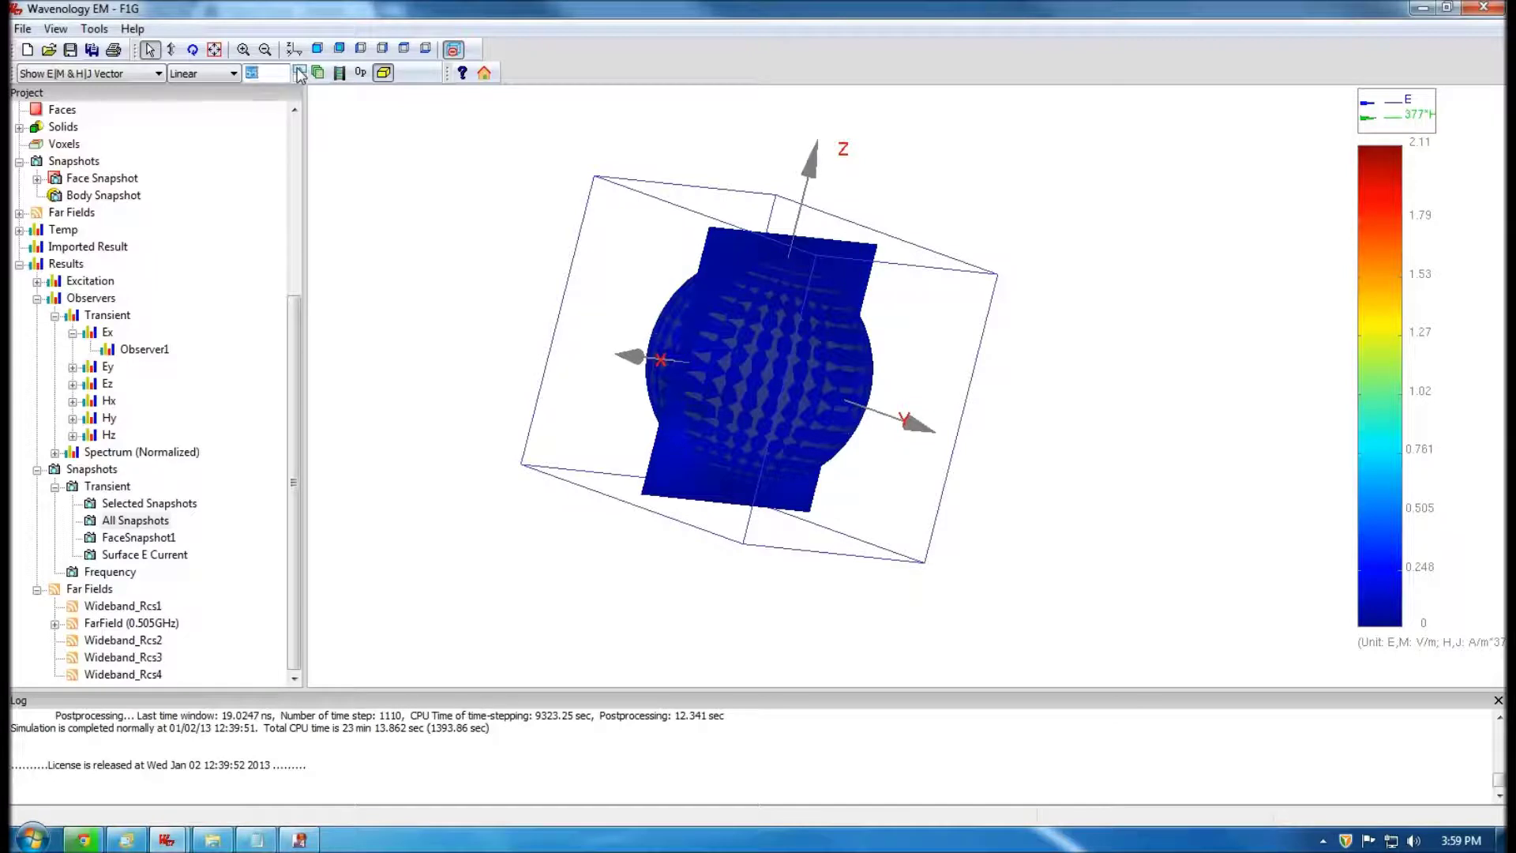
click(230, 75)
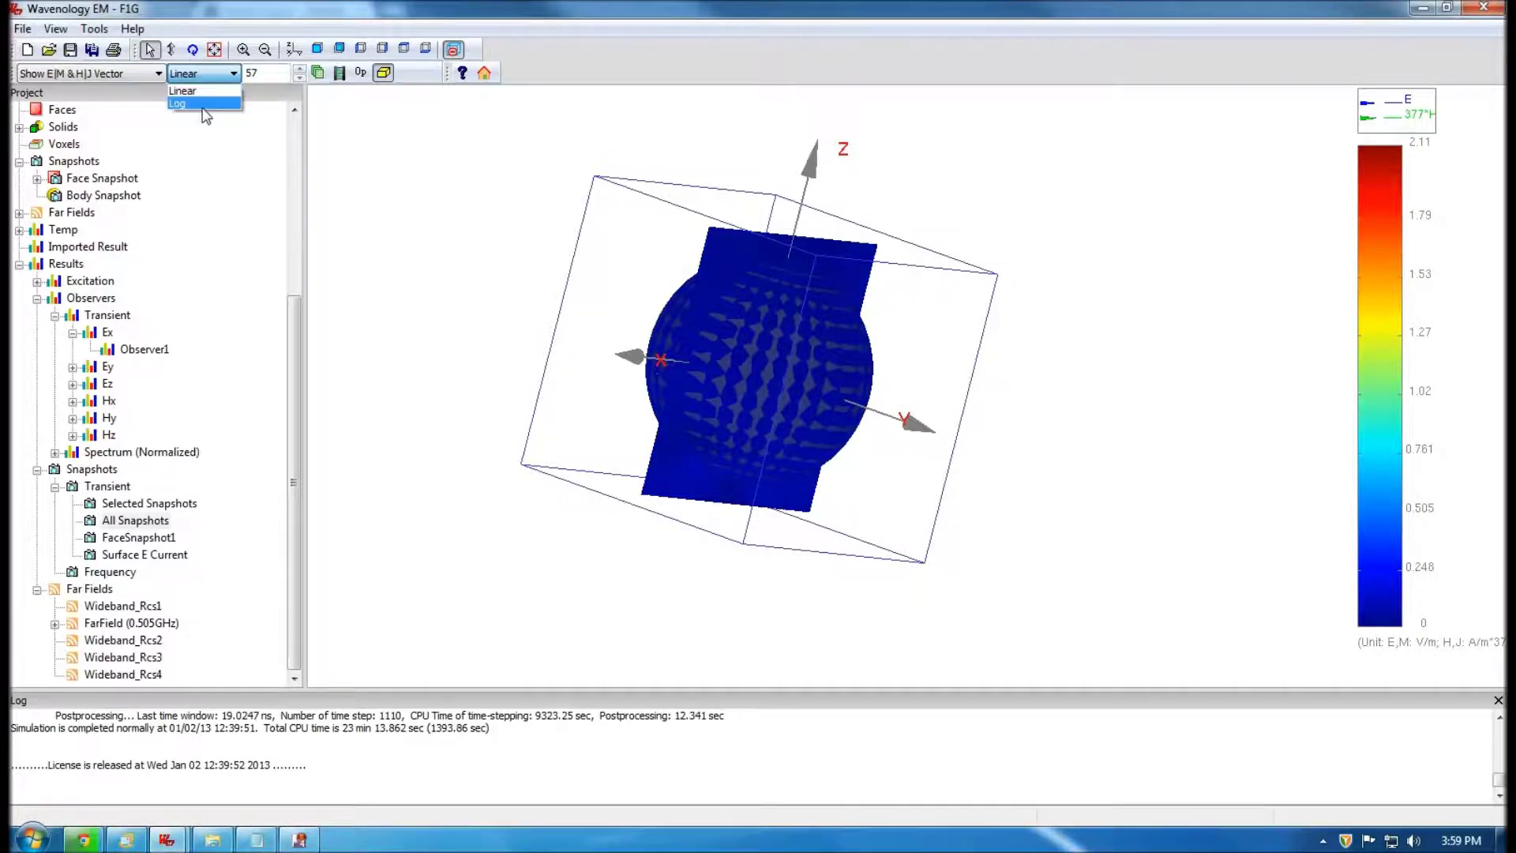
- Switch the snapshot to a log colour scale (-60 to 3.17), hide field vectors, and go to frame 37
click(207, 111)
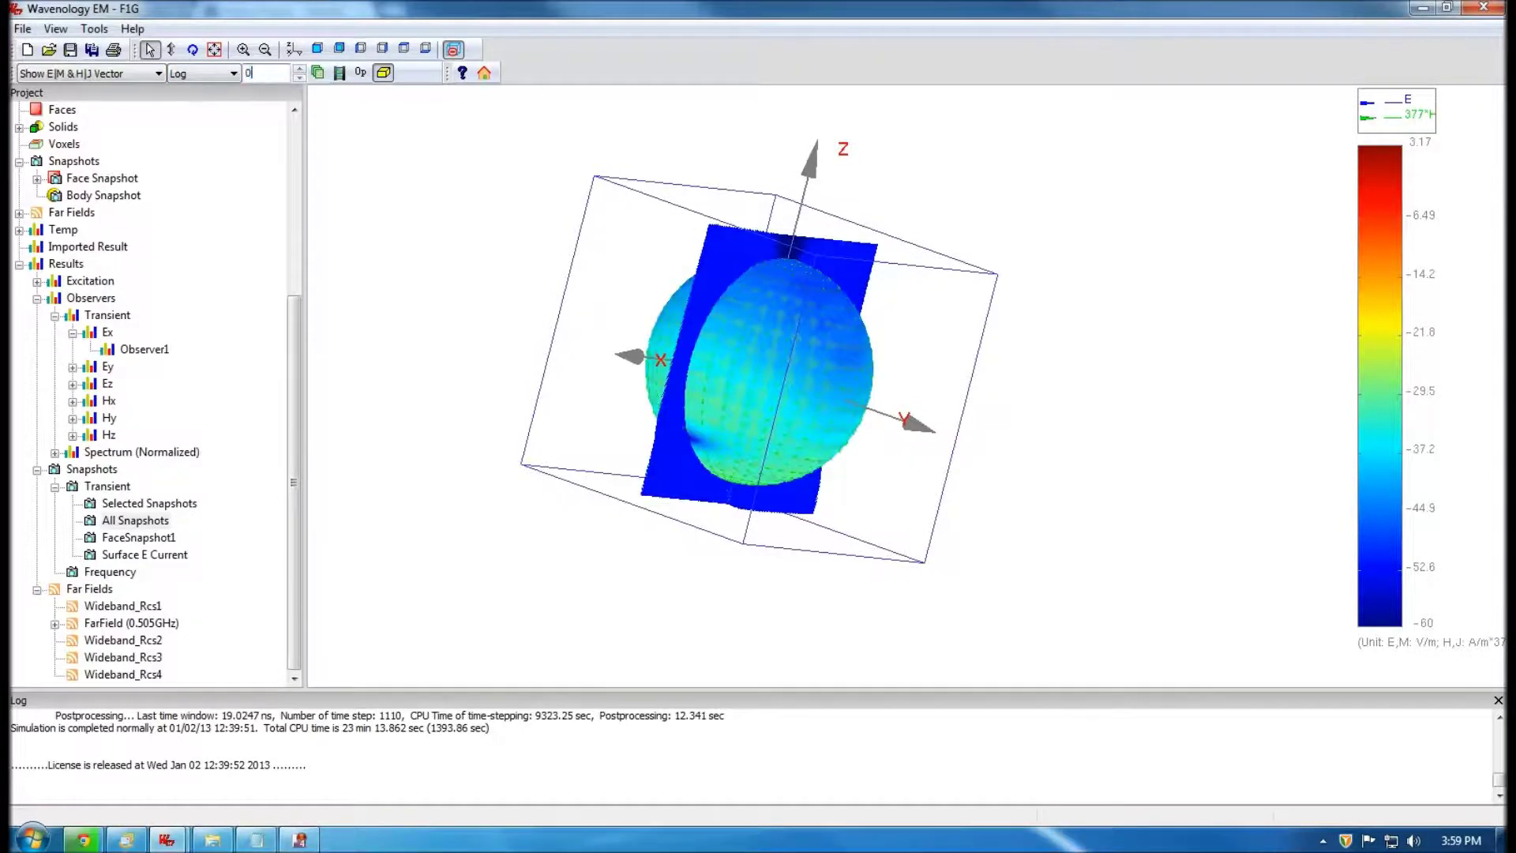
key(Return)
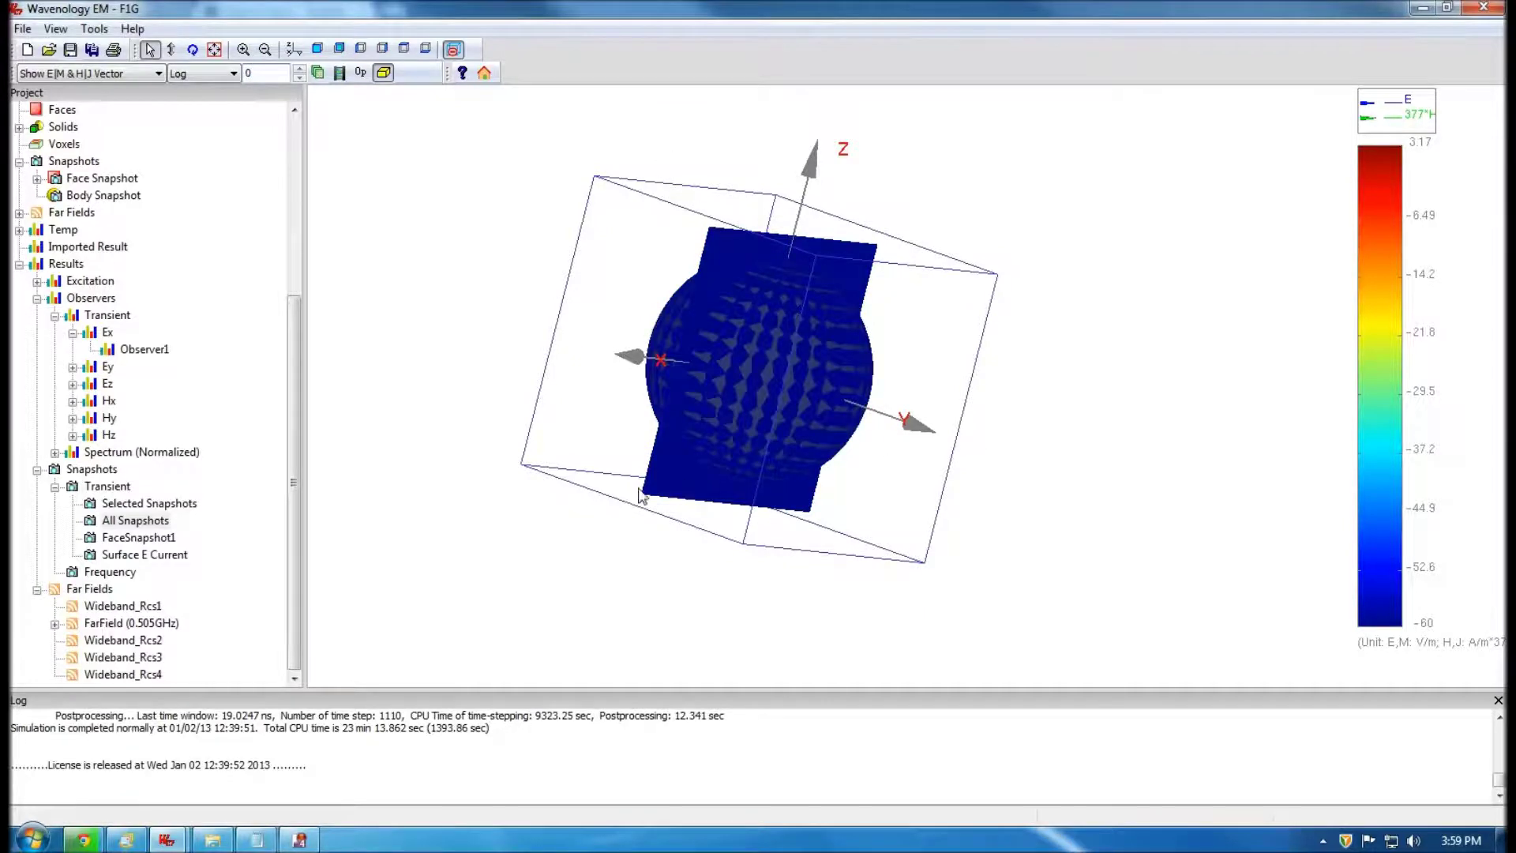
drag(641, 494, 623, 501)
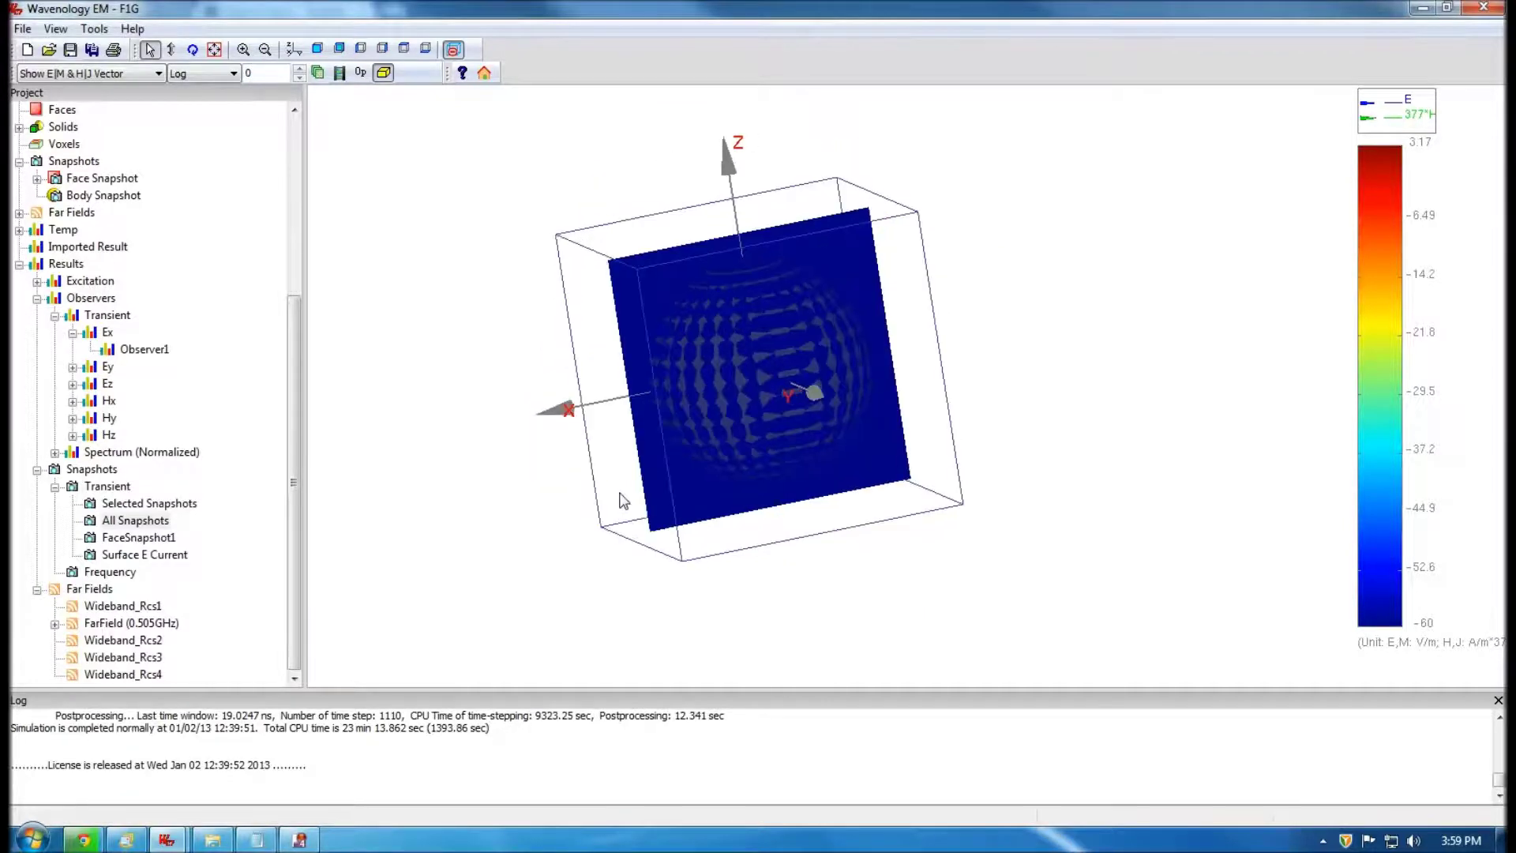
click(300, 69)
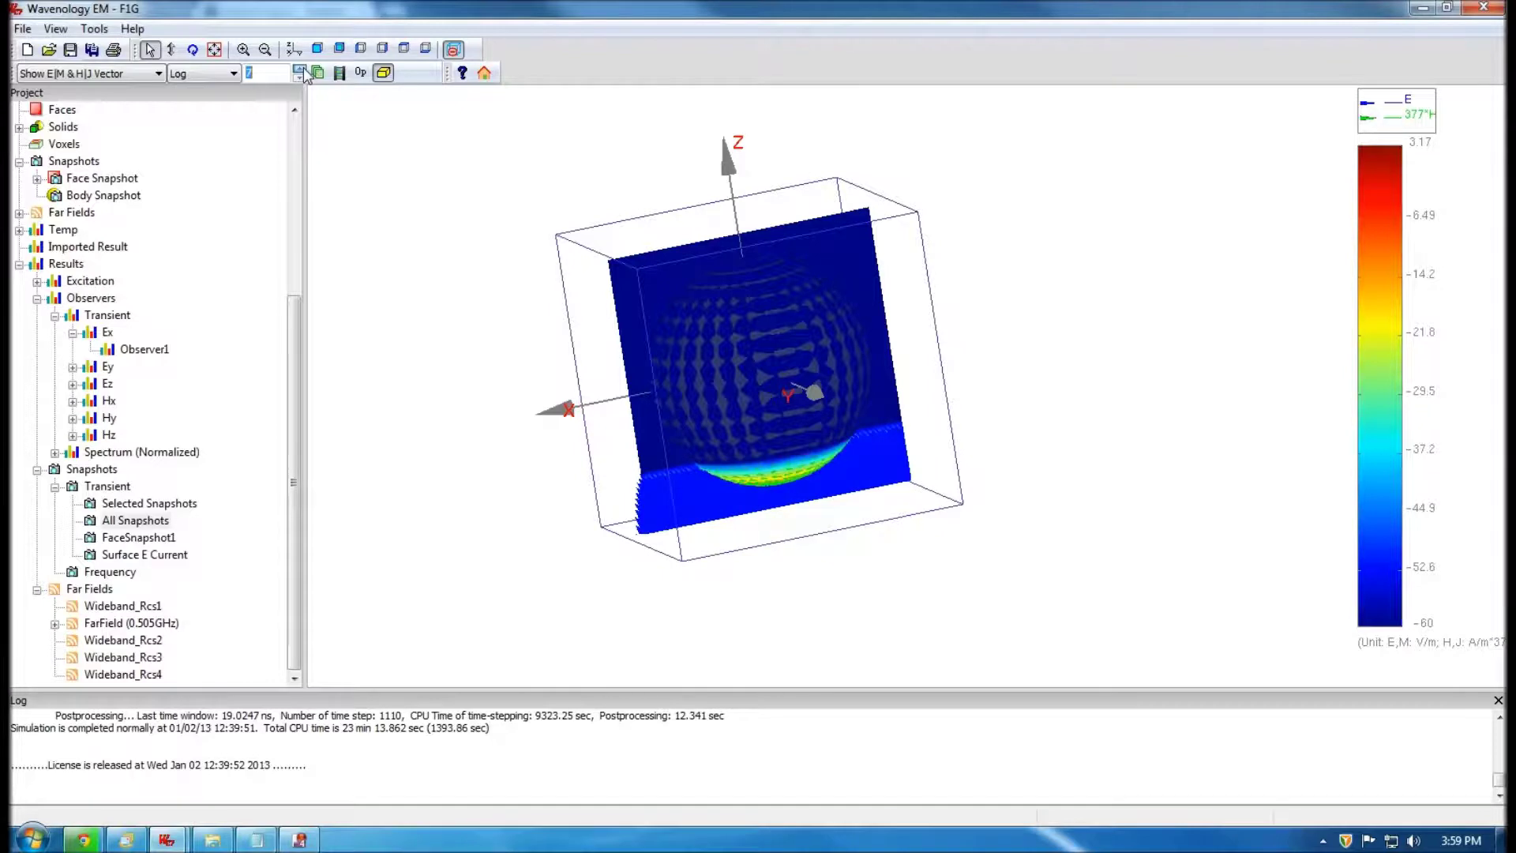
click(155, 74)
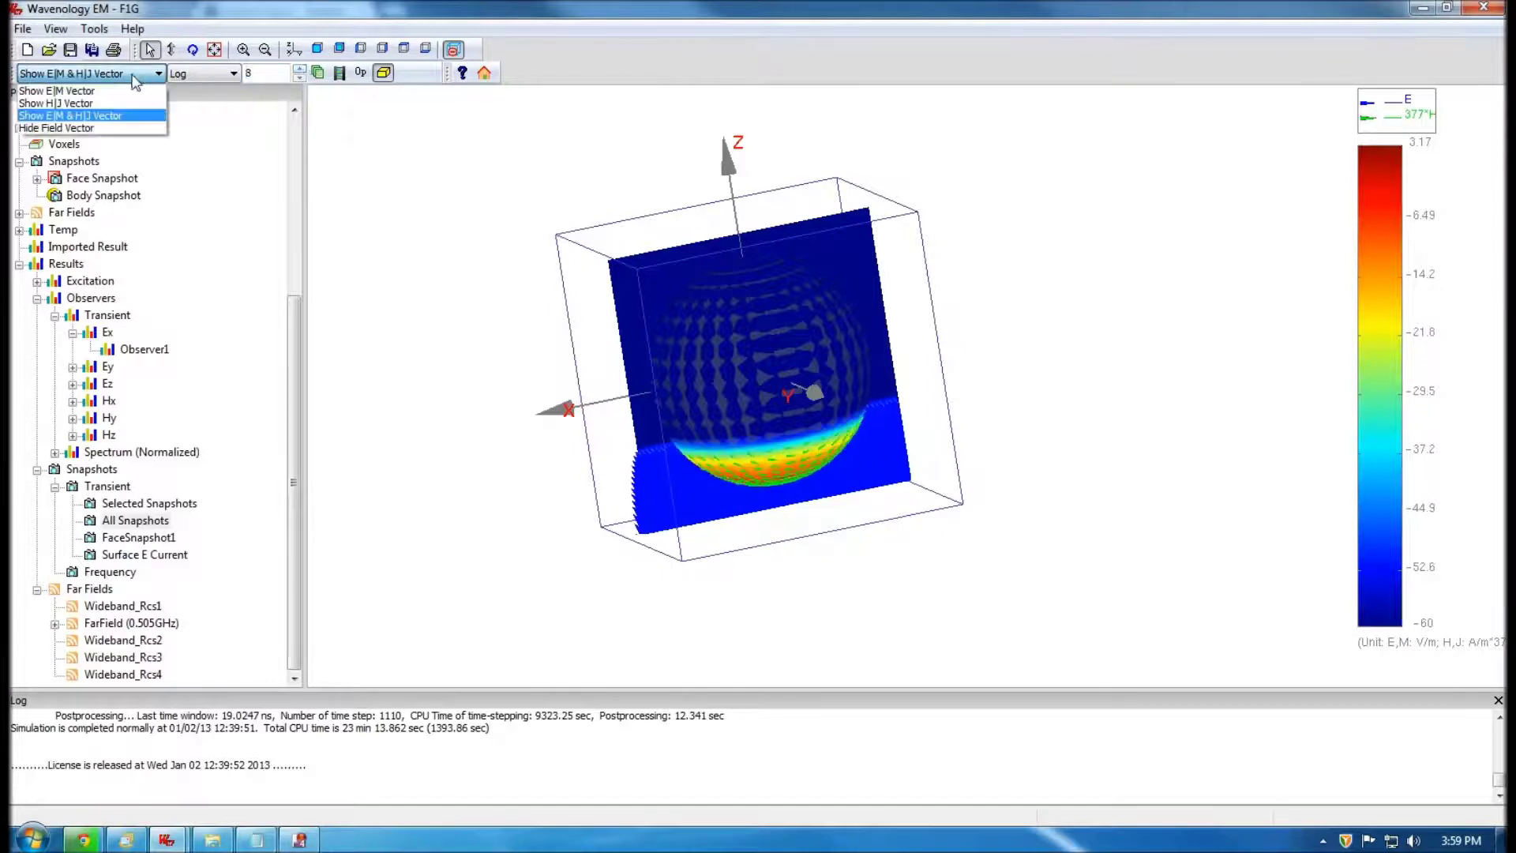
click(97, 129)
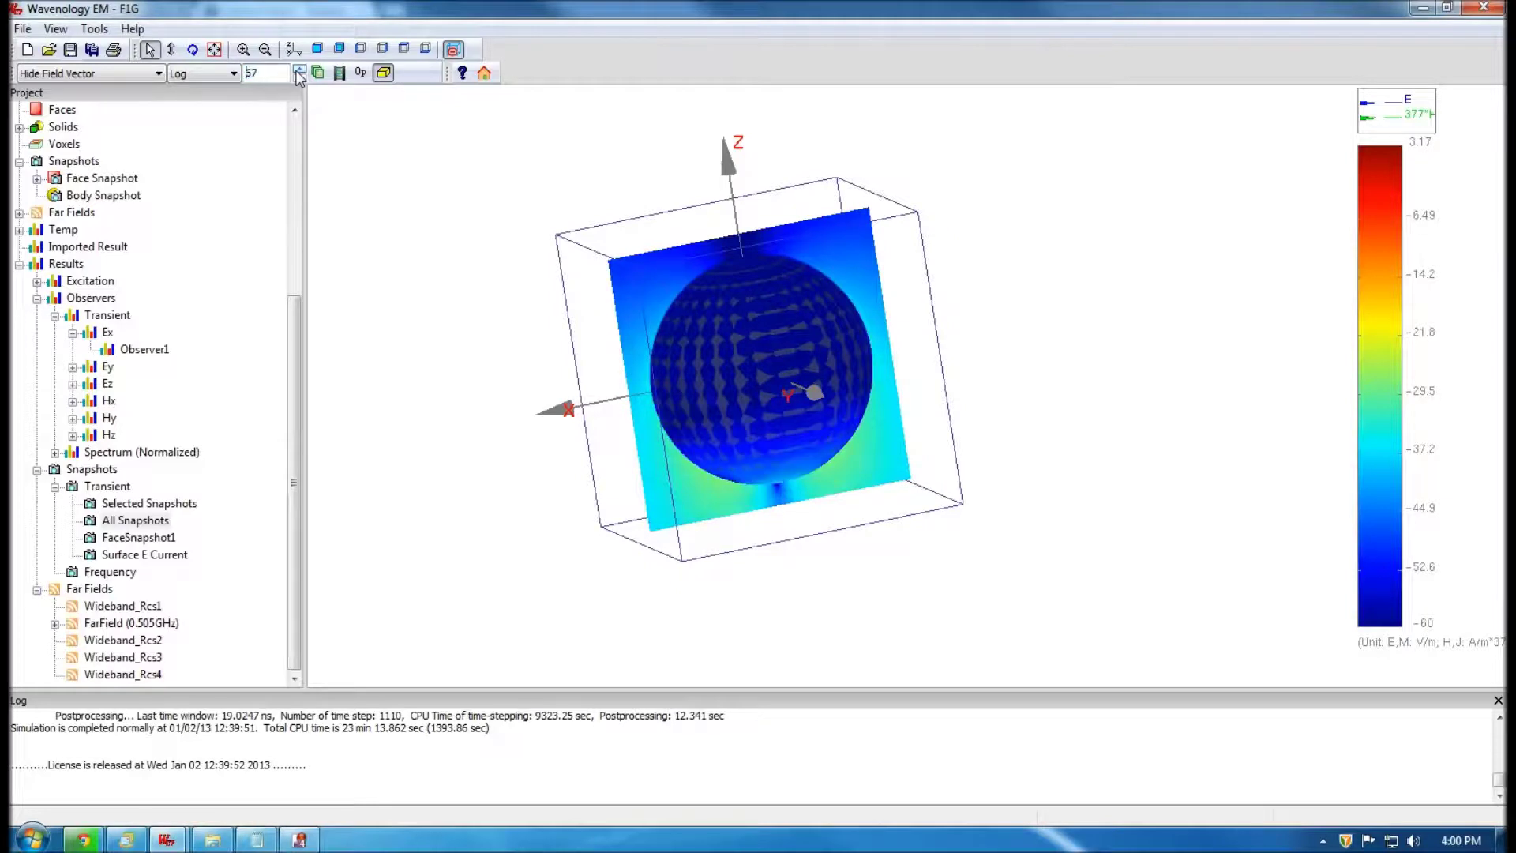
click(298, 71)
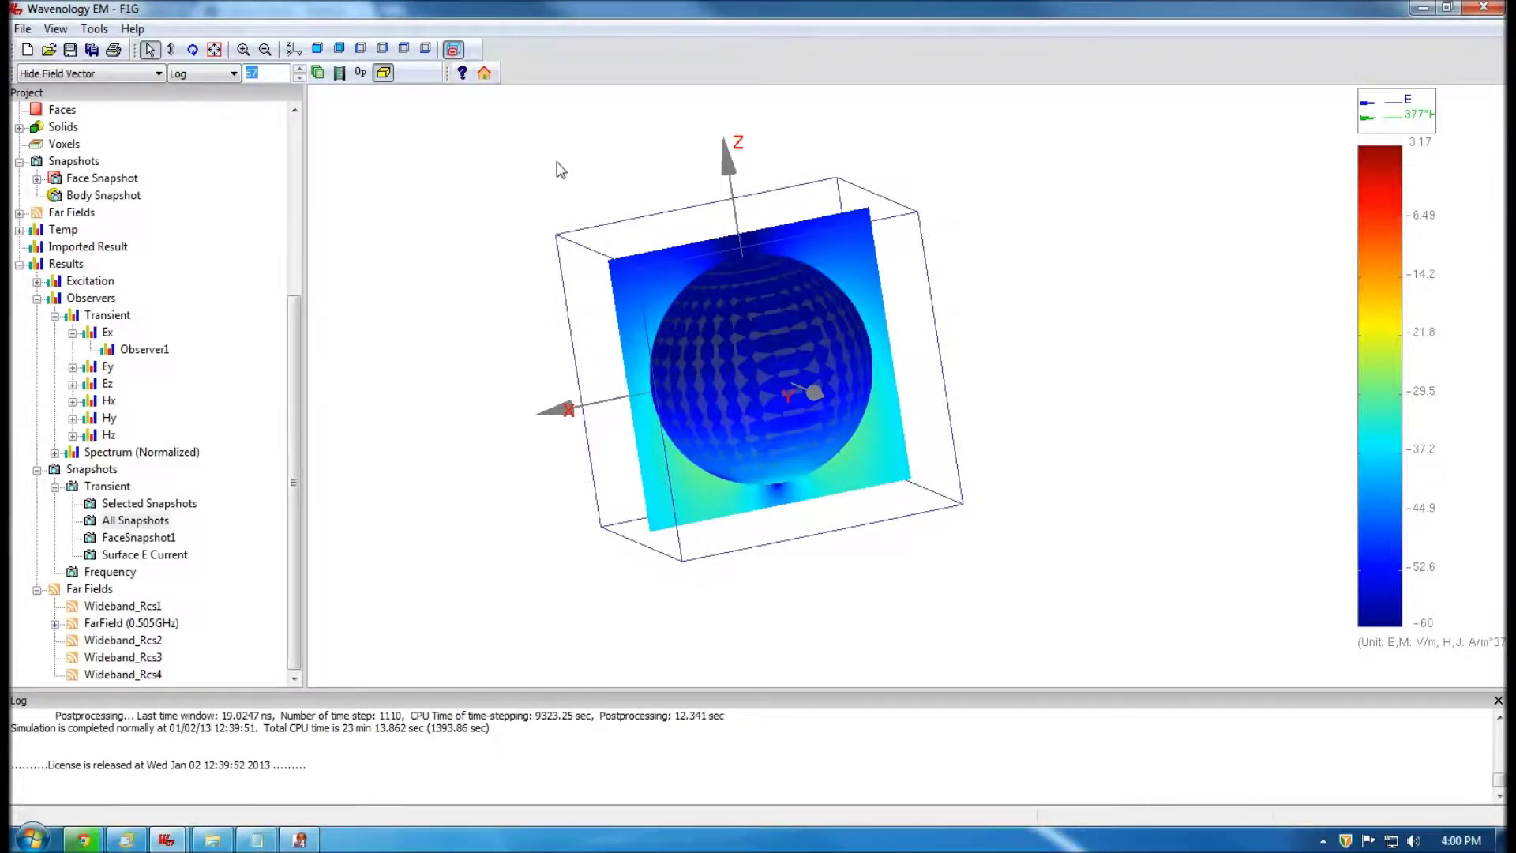
- Return to the main view and display the 3D RCS far-field pattern at 0.505 GHz
click(485, 74)
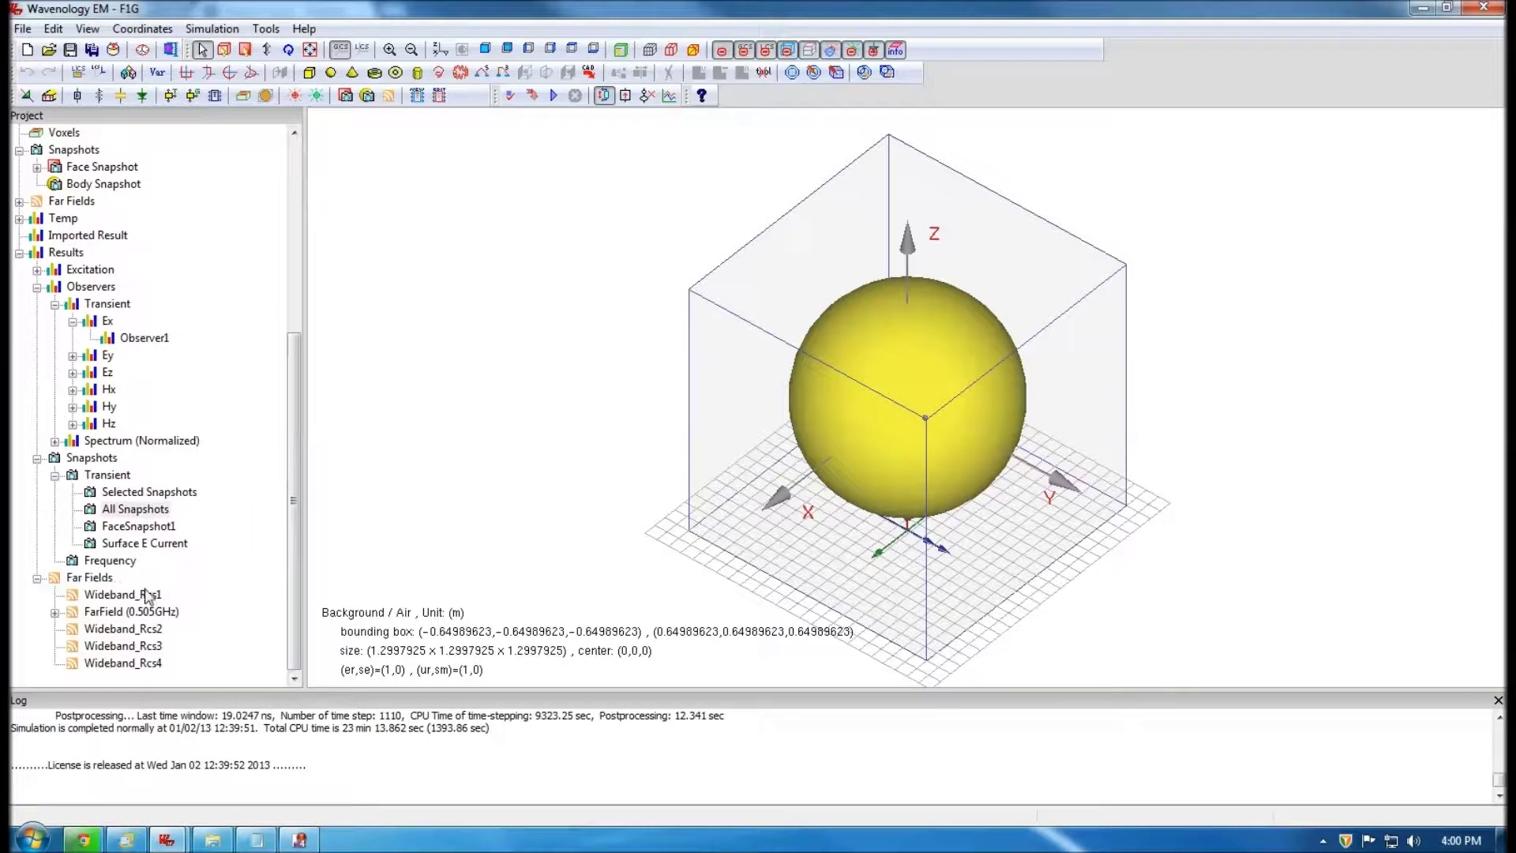
click(55, 612)
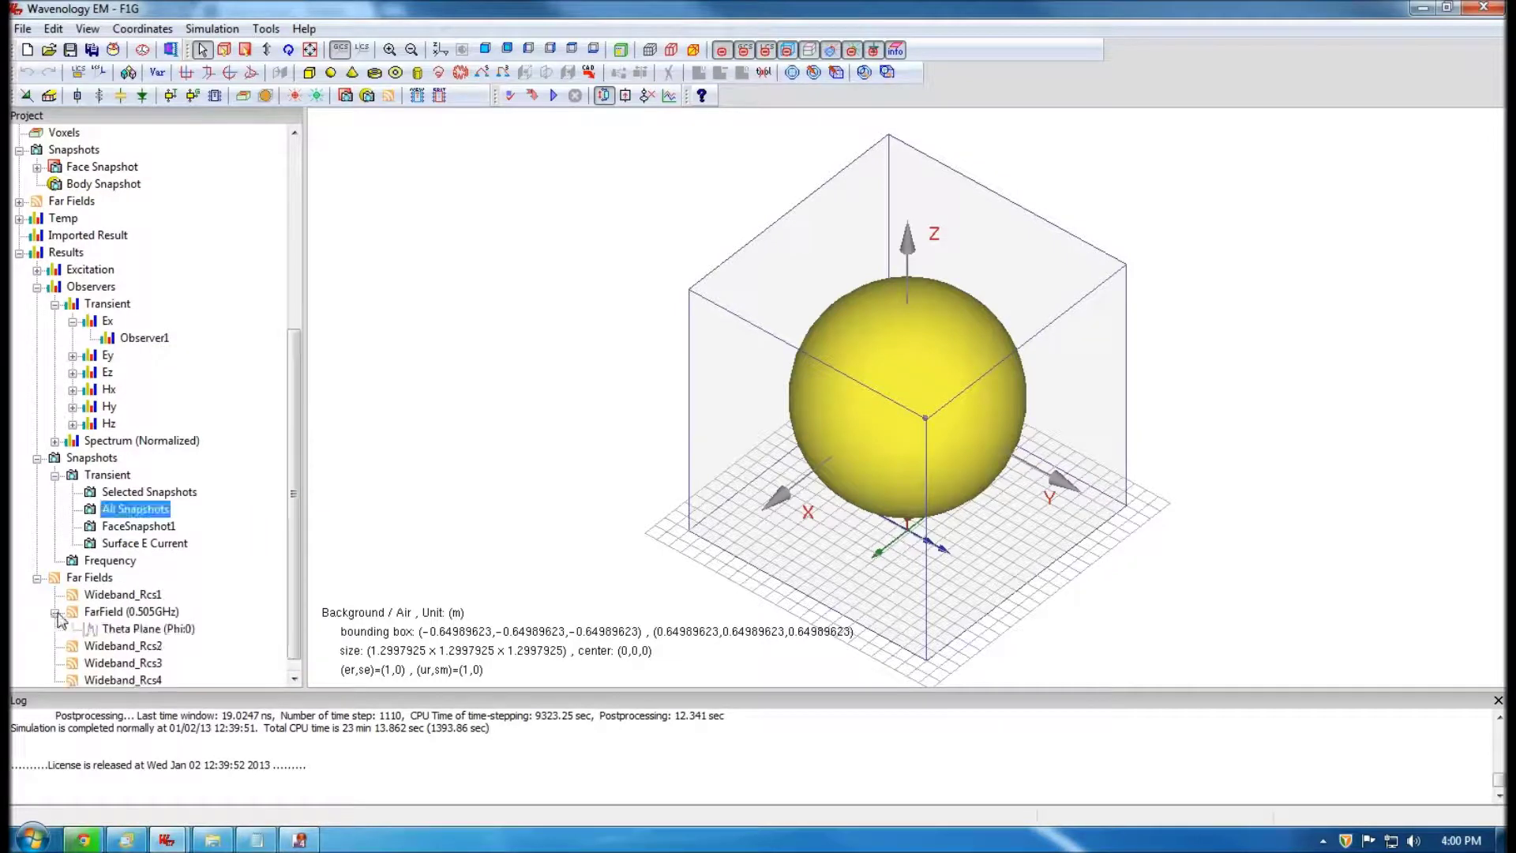
click(132, 597)
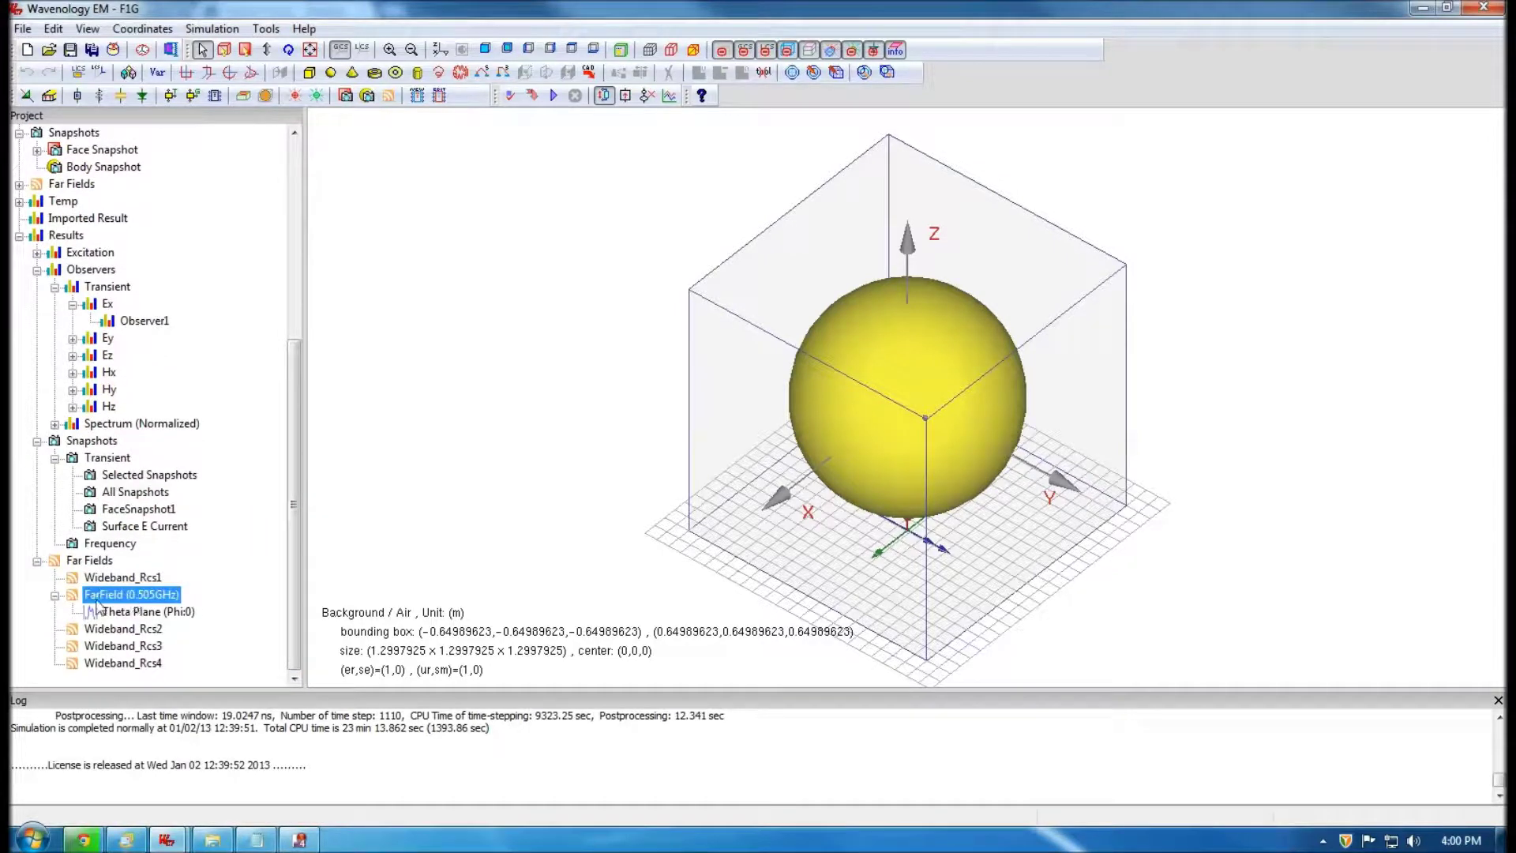
right_click(155, 603)
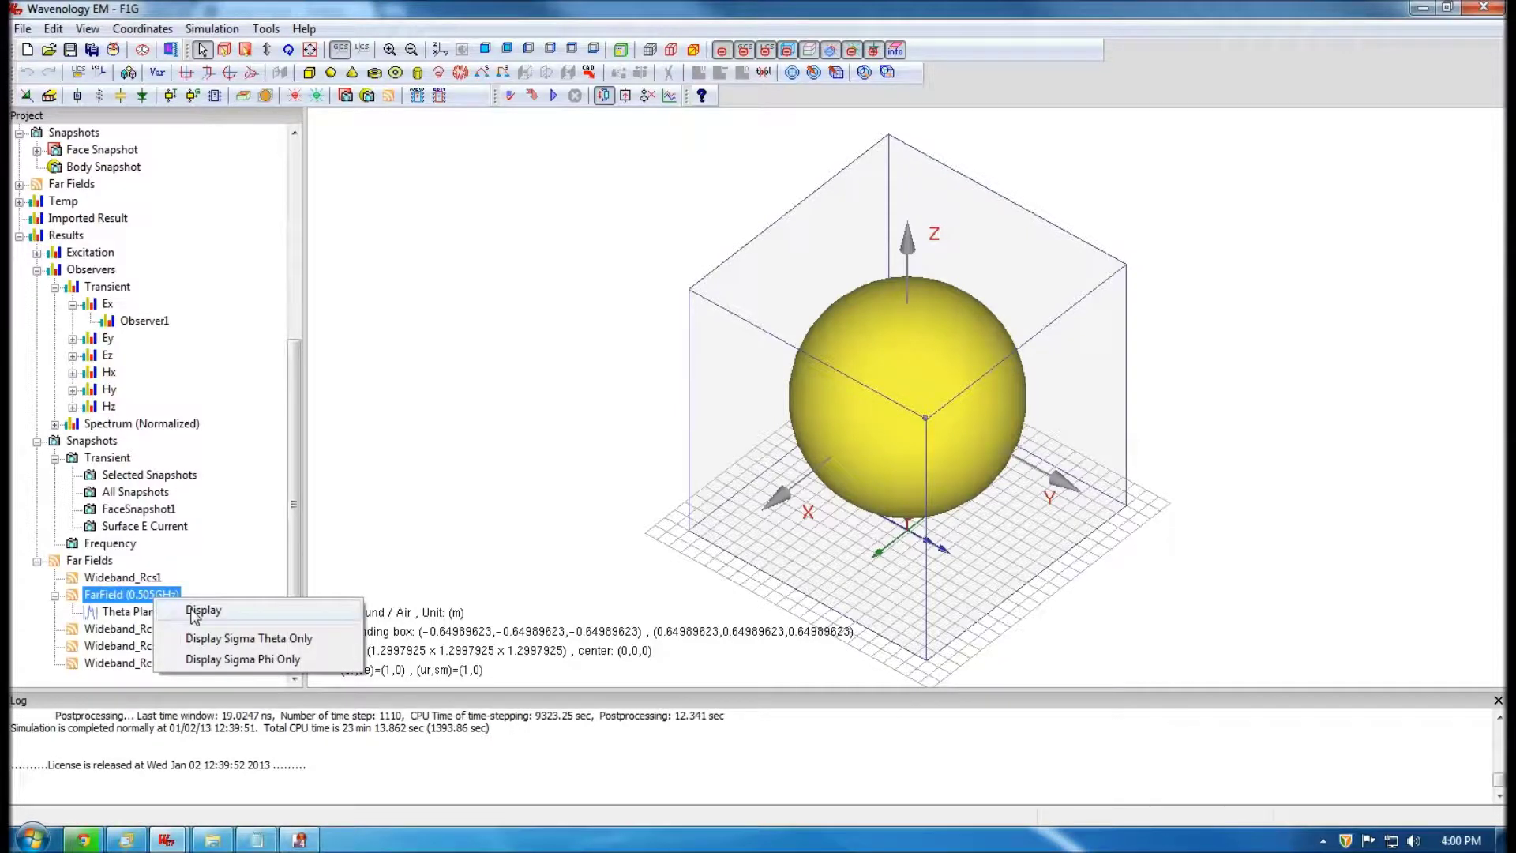
click(195, 615)
drag(1079, 456, 595, 365)
- Switch the RCS pattern to a linear scale, then back to logarithmic dBsm
right_click(578, 359)
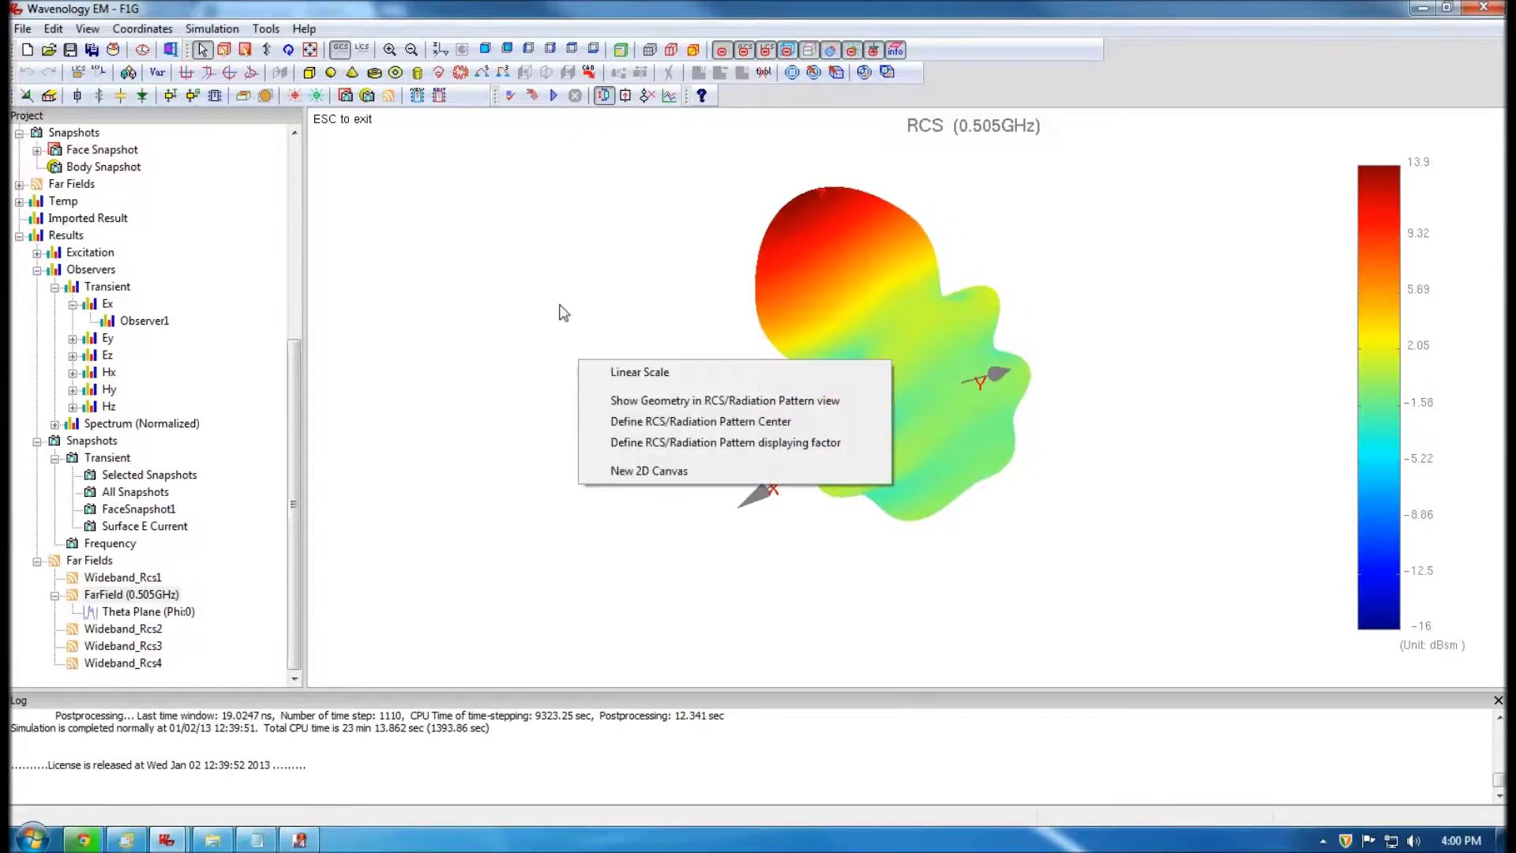
click(562, 313)
right_click(608, 338)
click(671, 350)
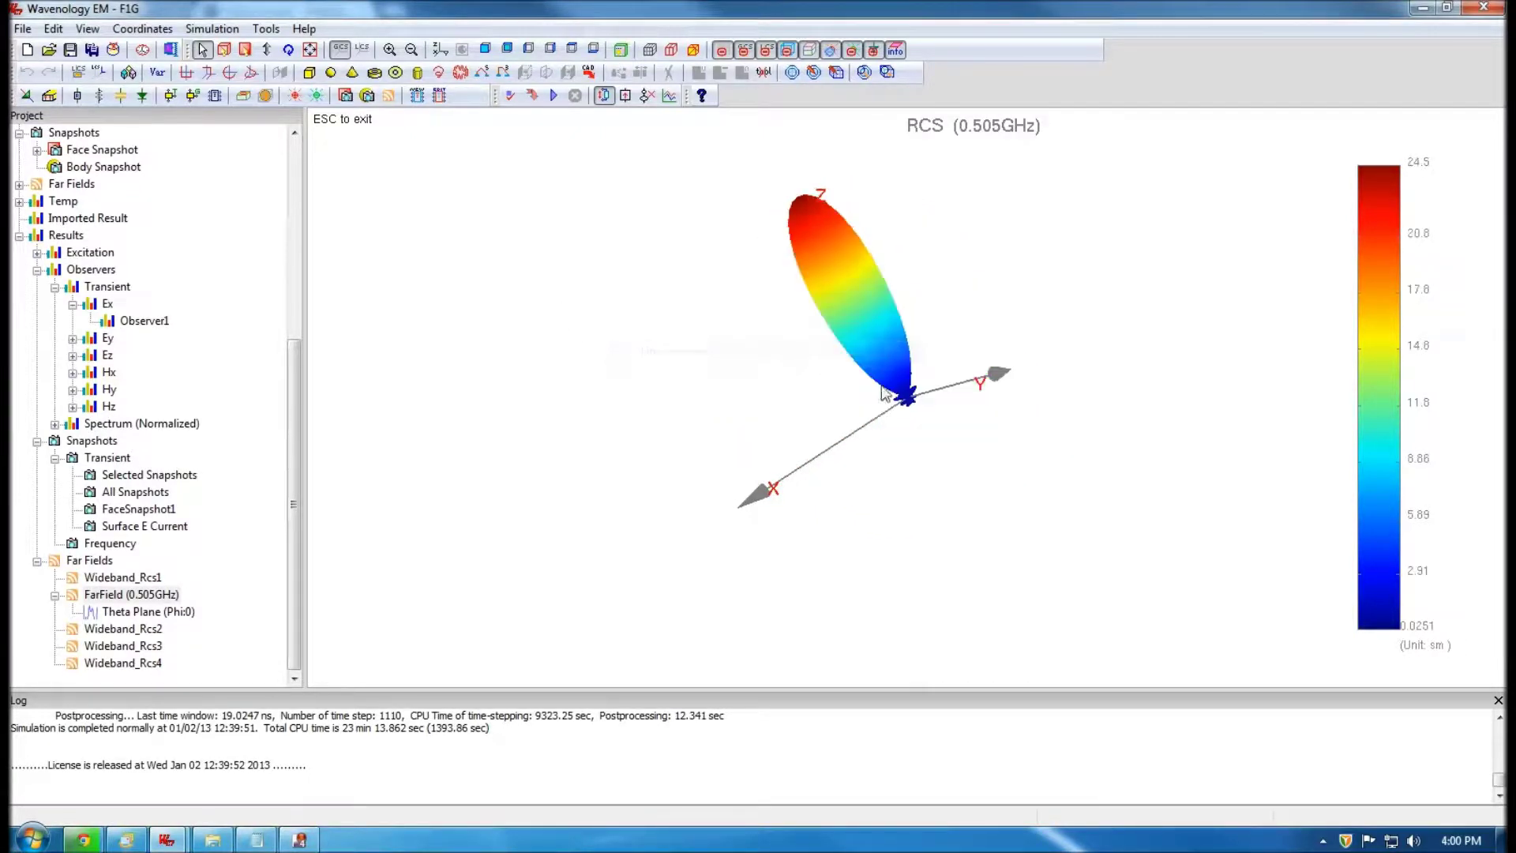
drag(884, 393, 924, 473)
right_click(581, 378)
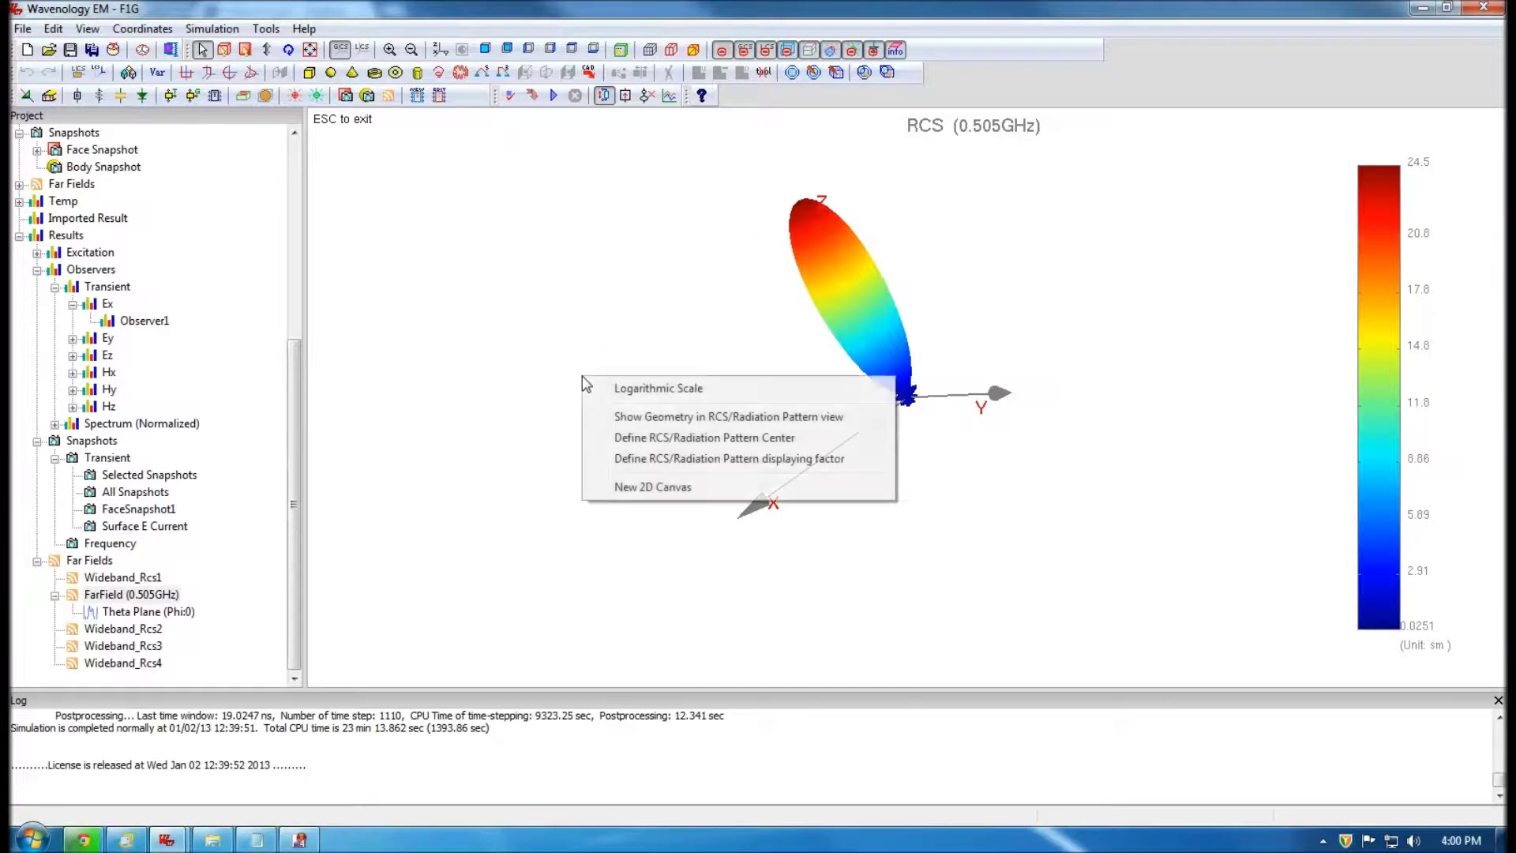
click(659, 390)
drag(895, 375, 1034, 426)
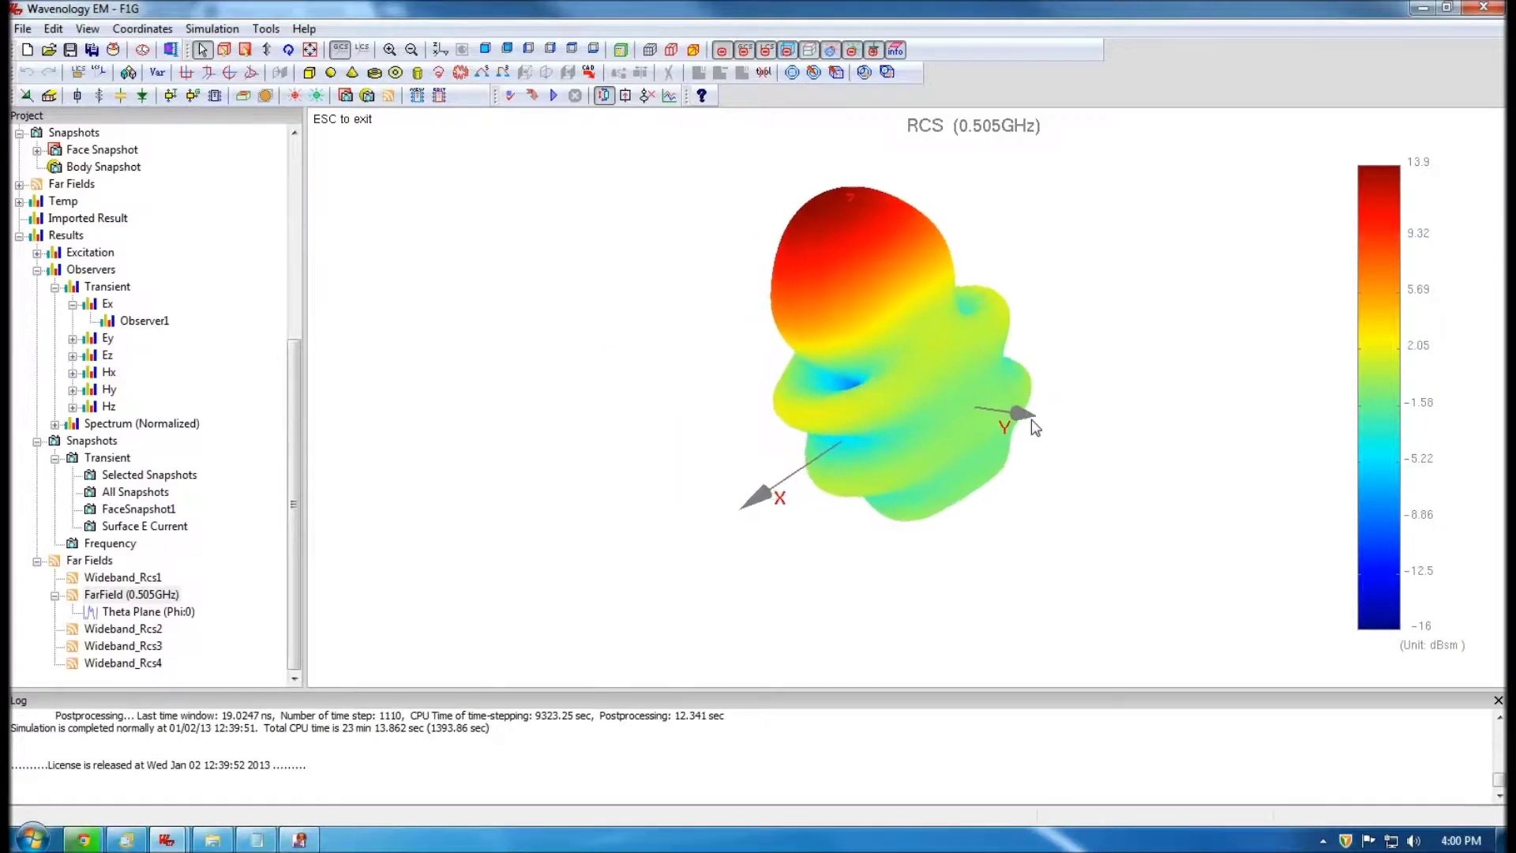
- Show and then hide the sphere geometry, leaving the dBsm pattern (-16 to 13.9) rotated
right_click(641, 372)
click(673, 396)
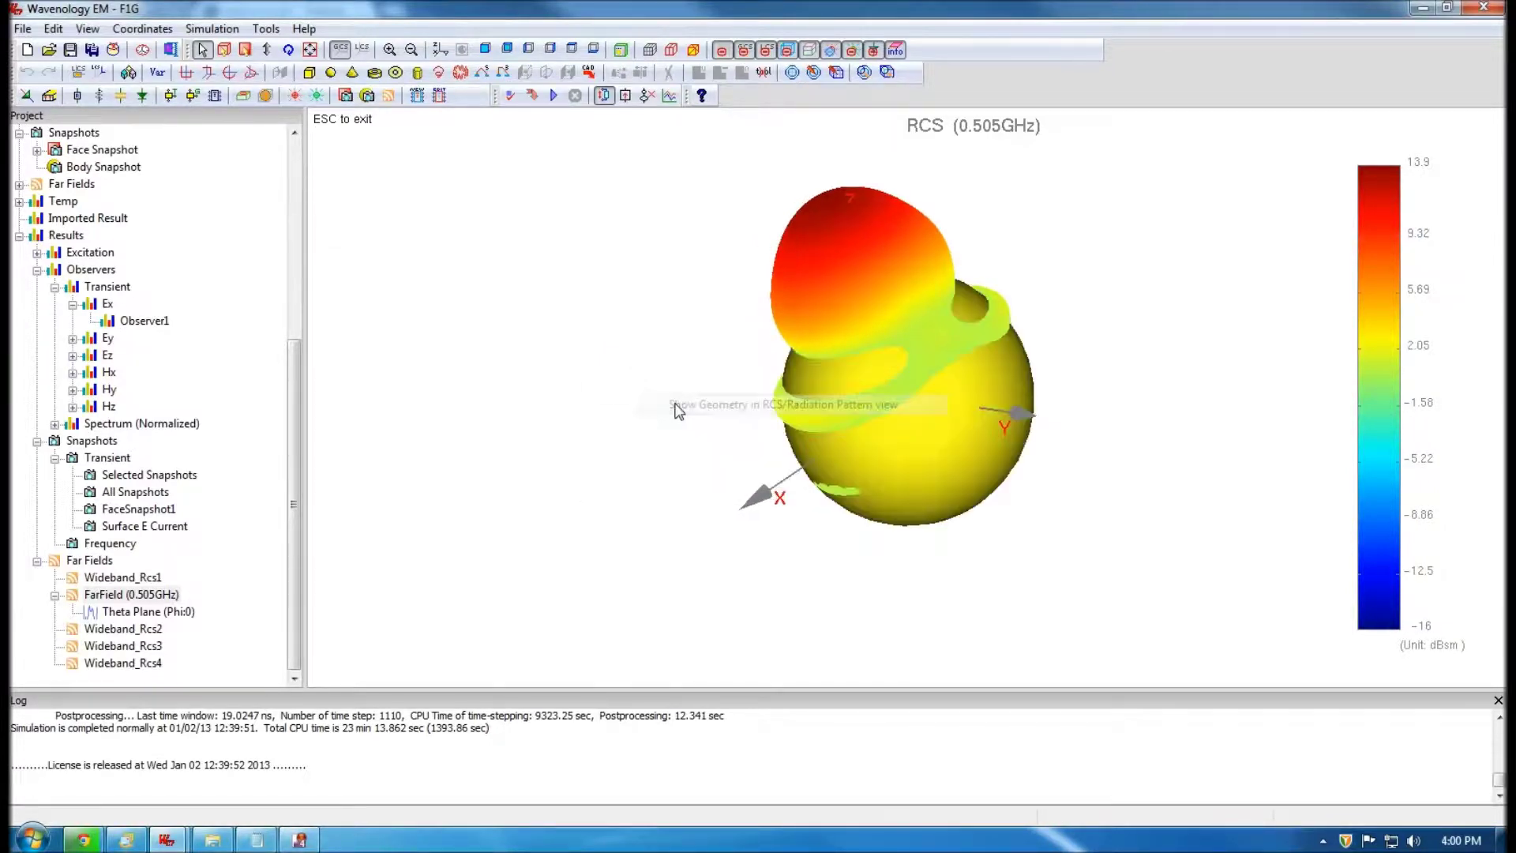
right_click(750, 399)
click(794, 433)
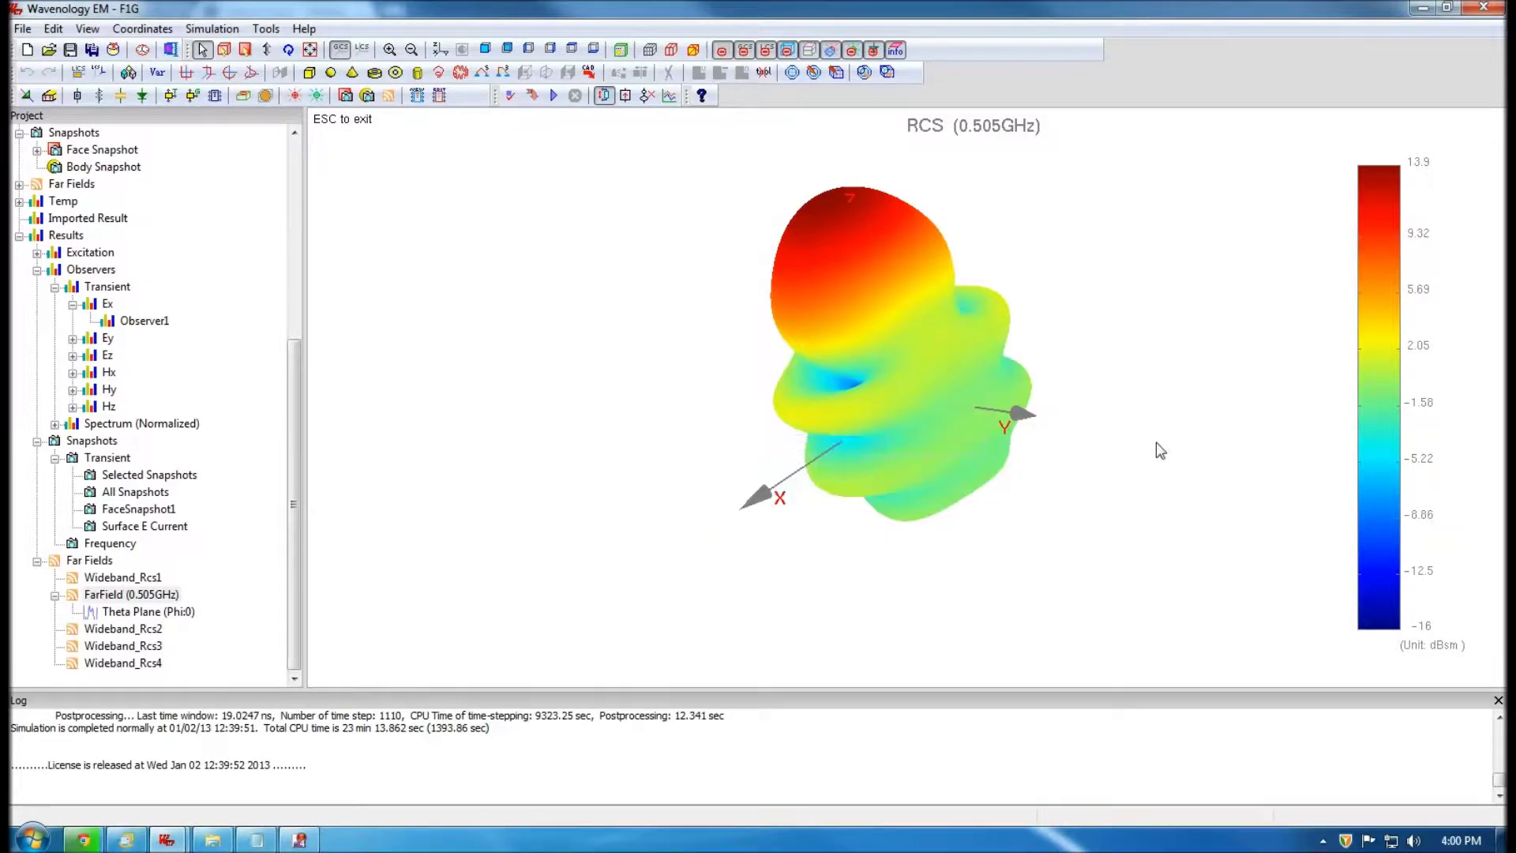
drag(1157, 447, 534, 410)
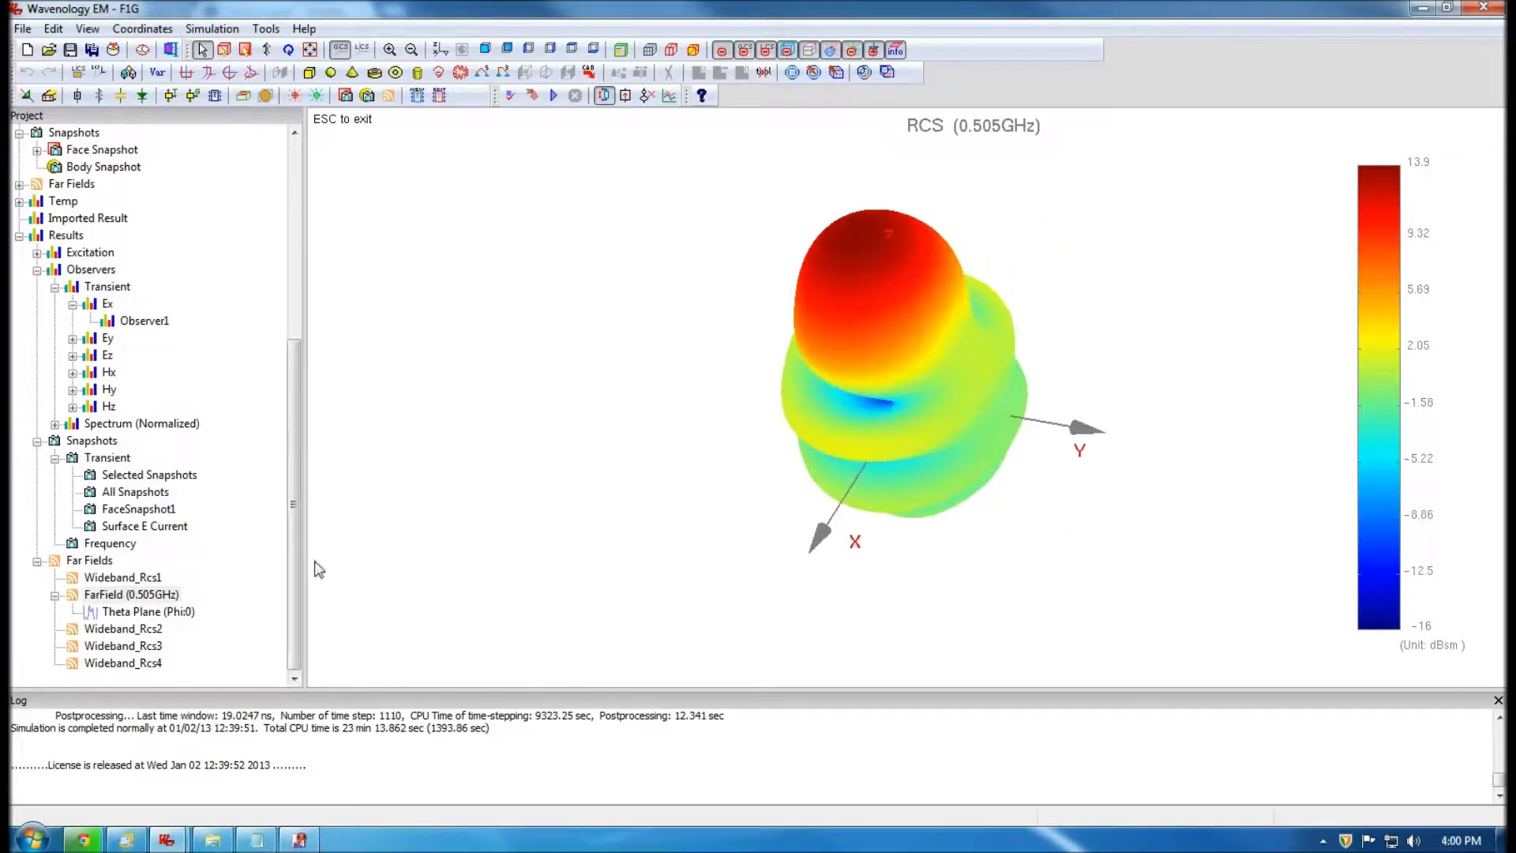
drag(942, 375, 826, 338)
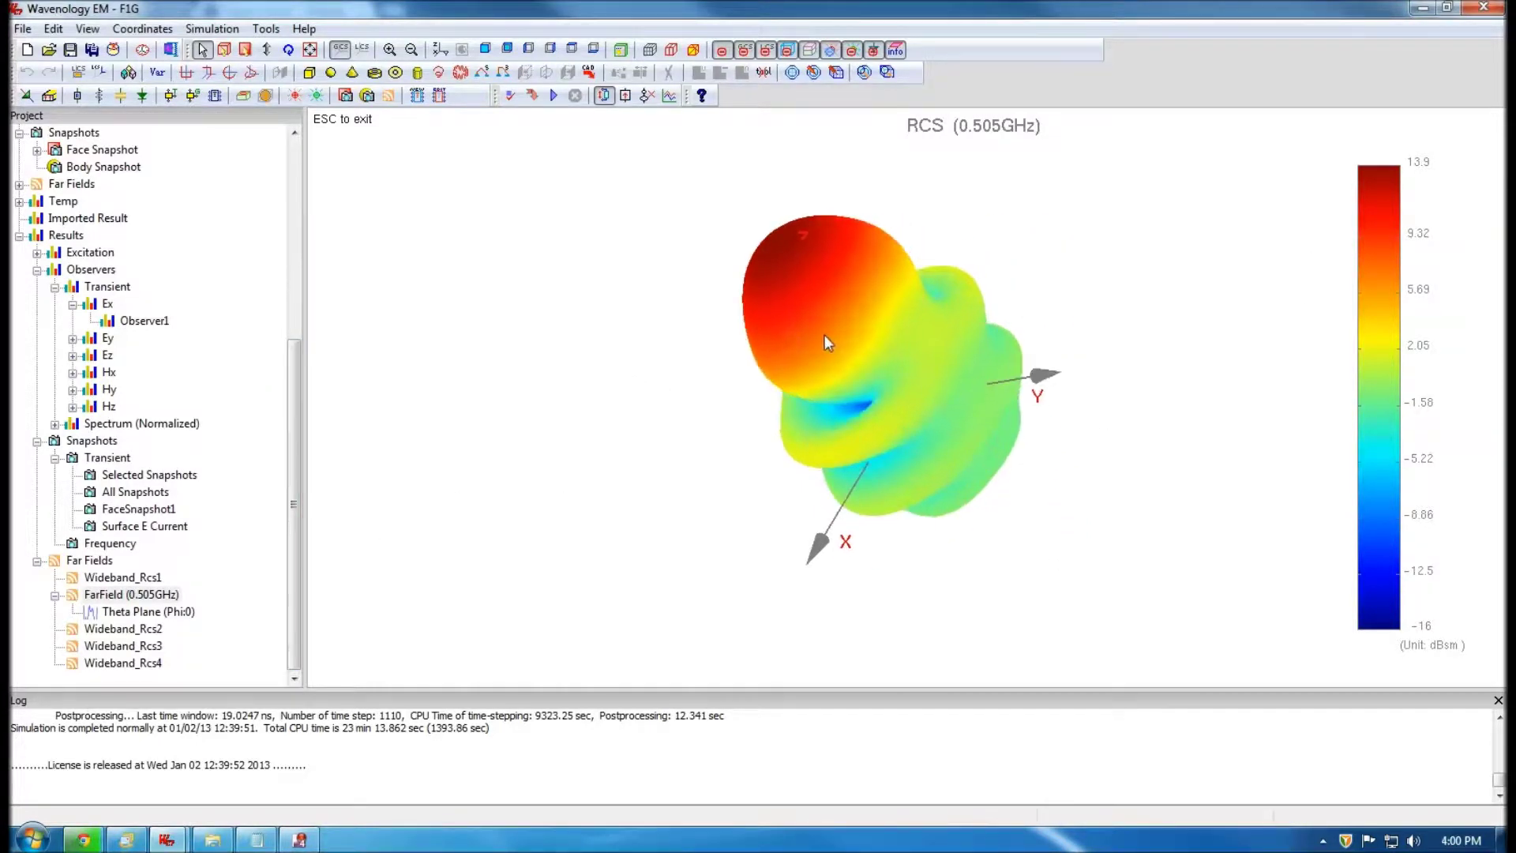
drag(849, 426, 713, 383)
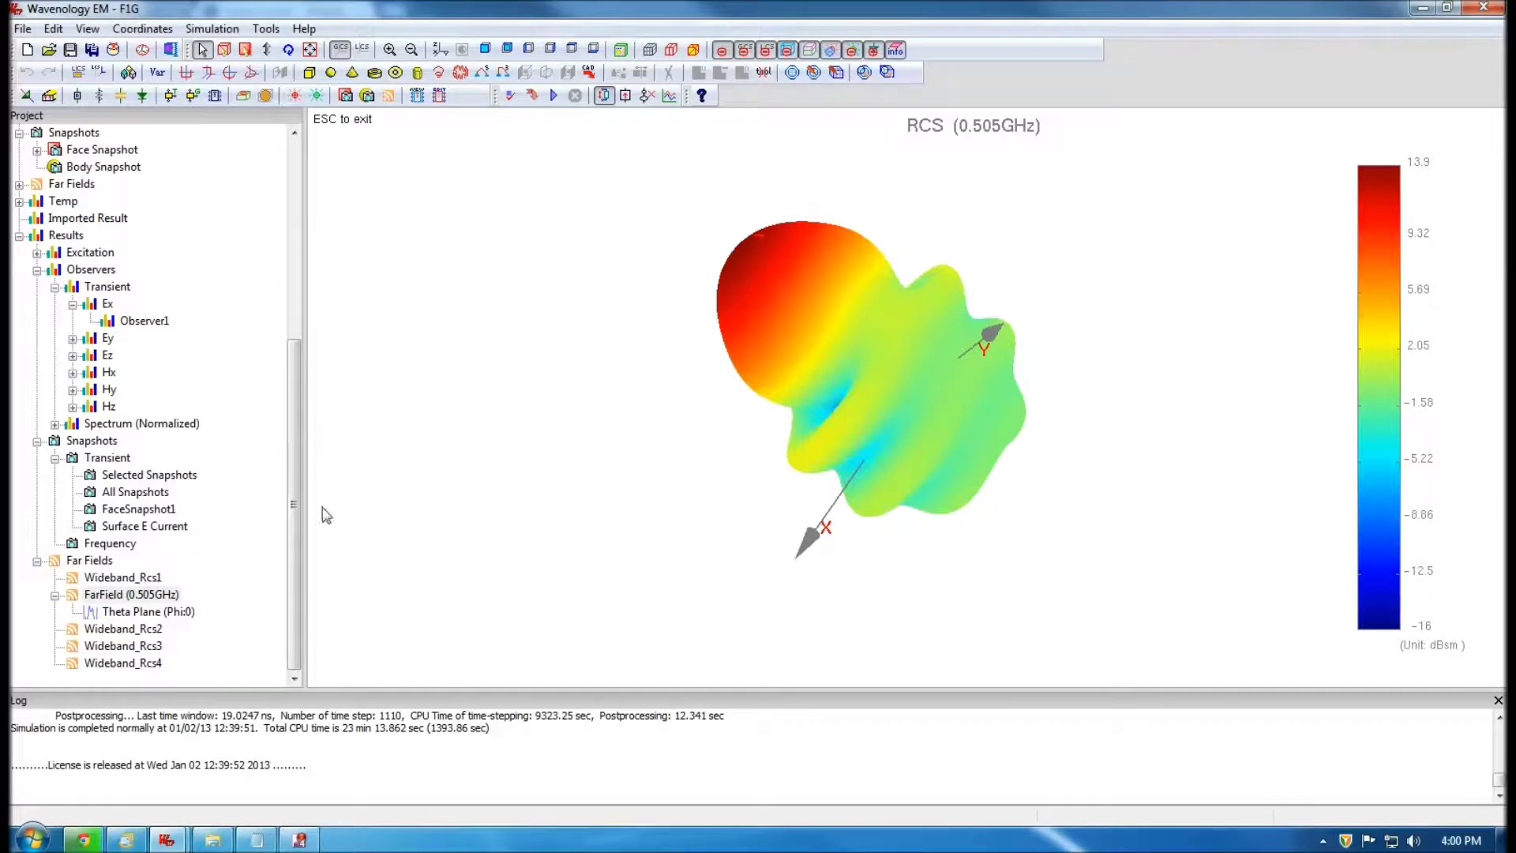
right_click(150, 600)
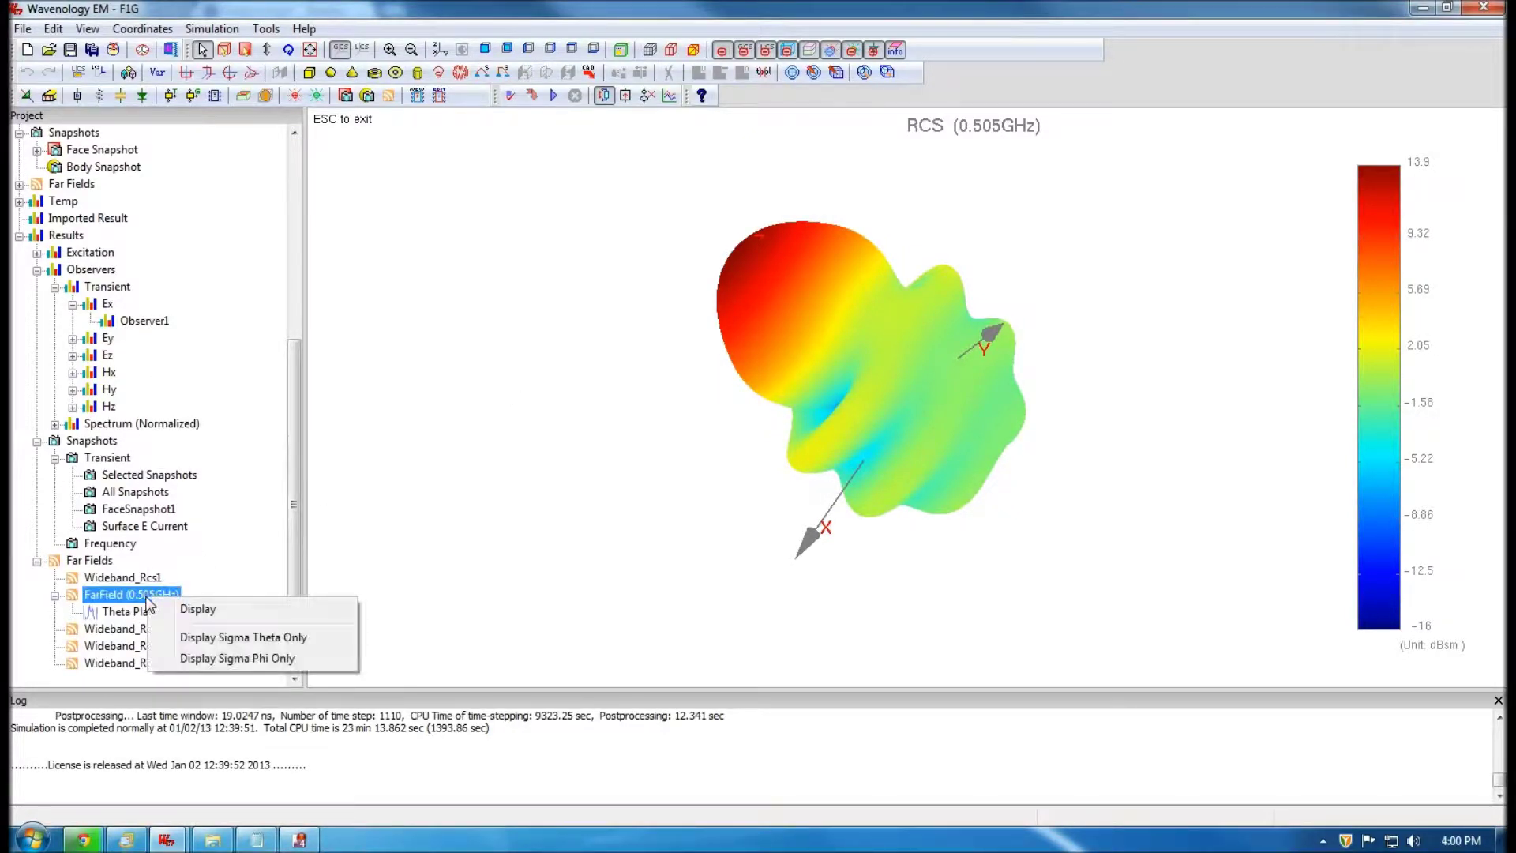
click(131, 617)
double_click(147, 614)
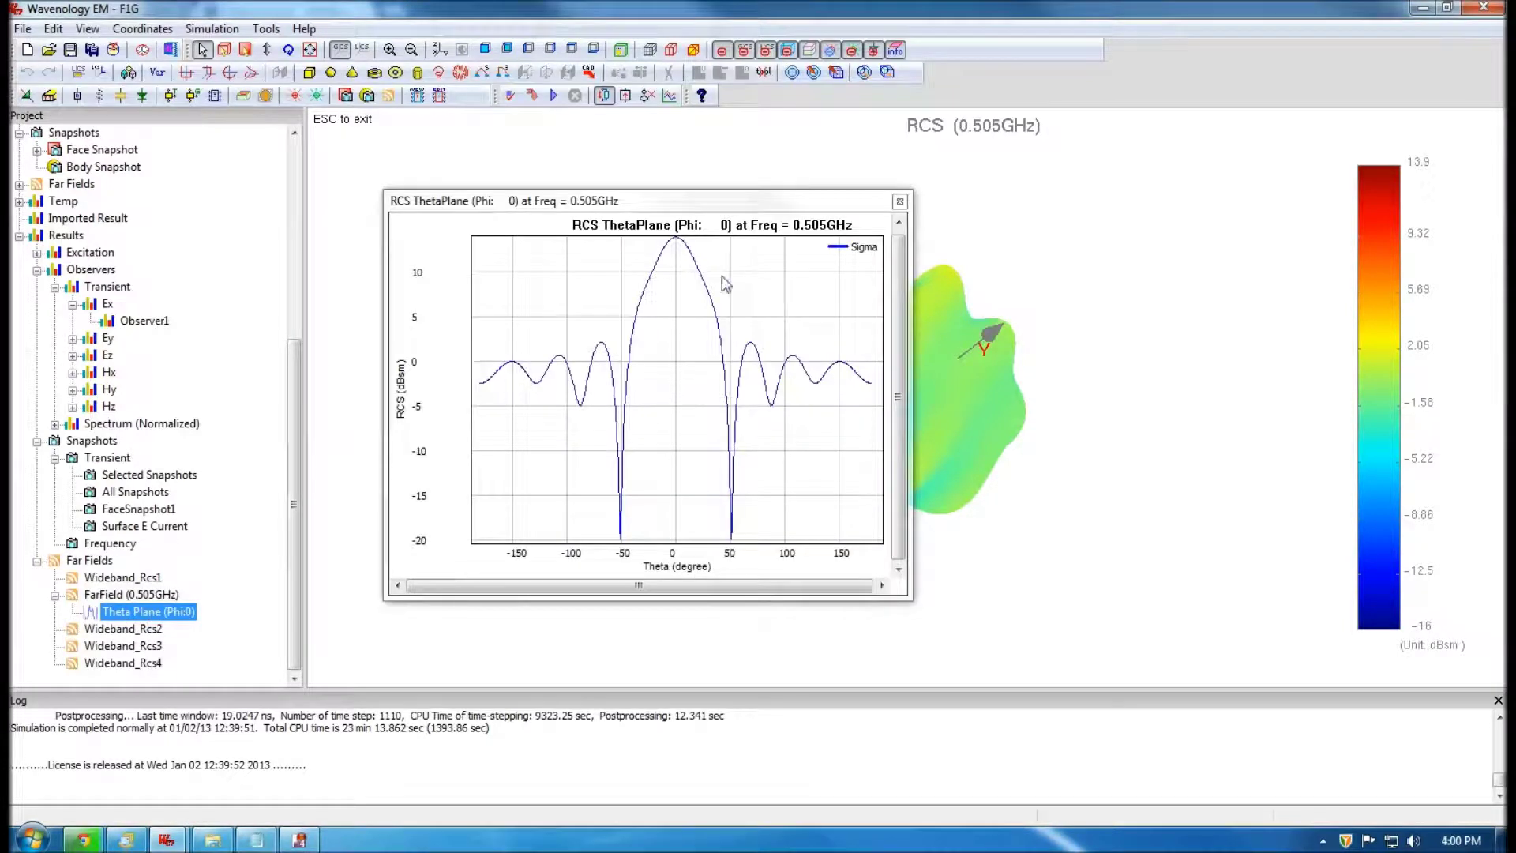
drag(750, 210, 646, 229)
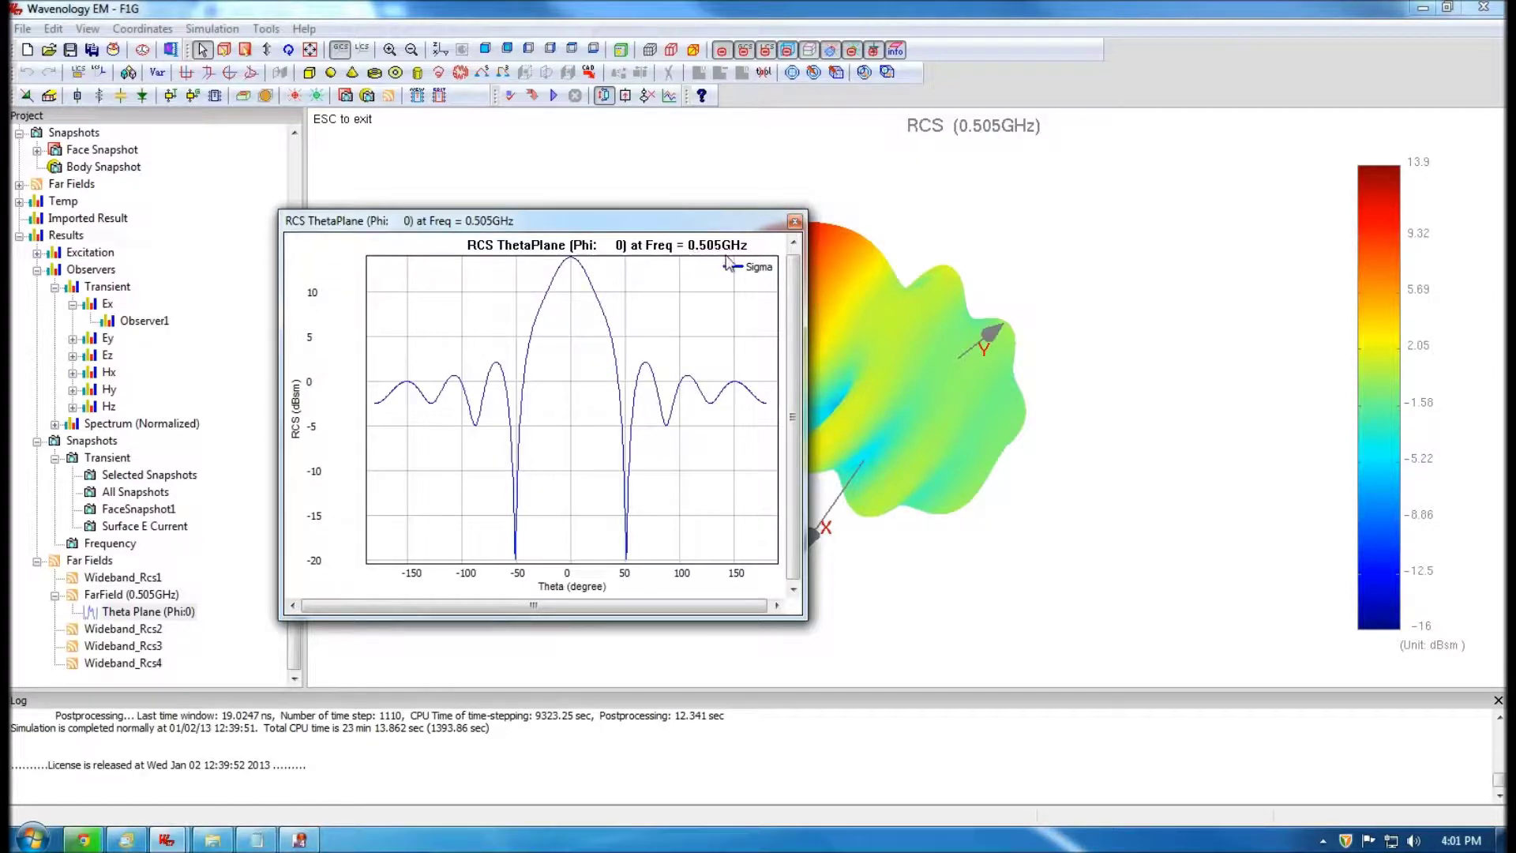
click(794, 223)
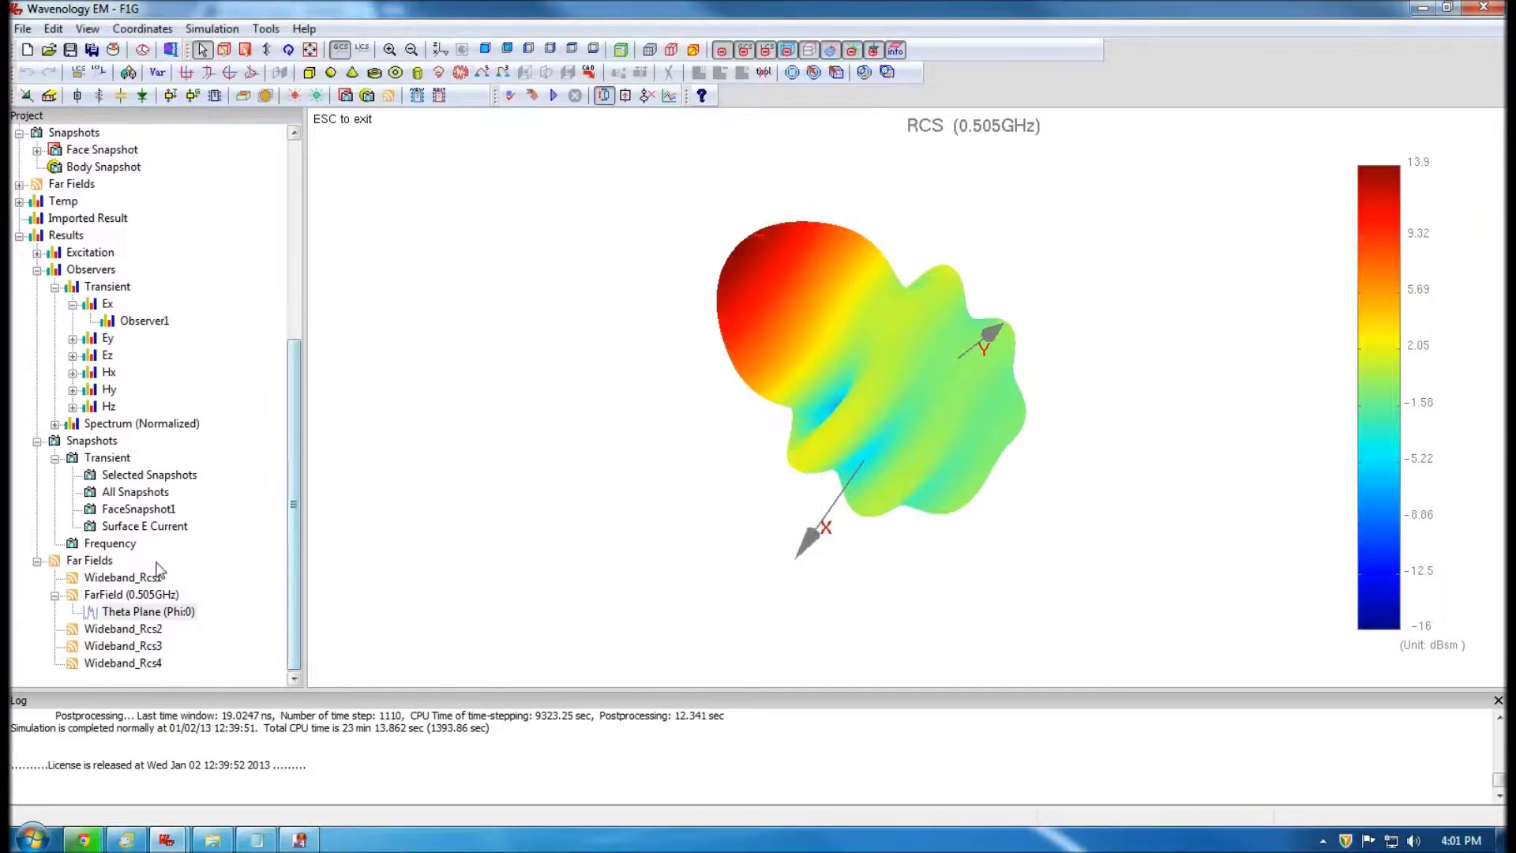
click(19, 184)
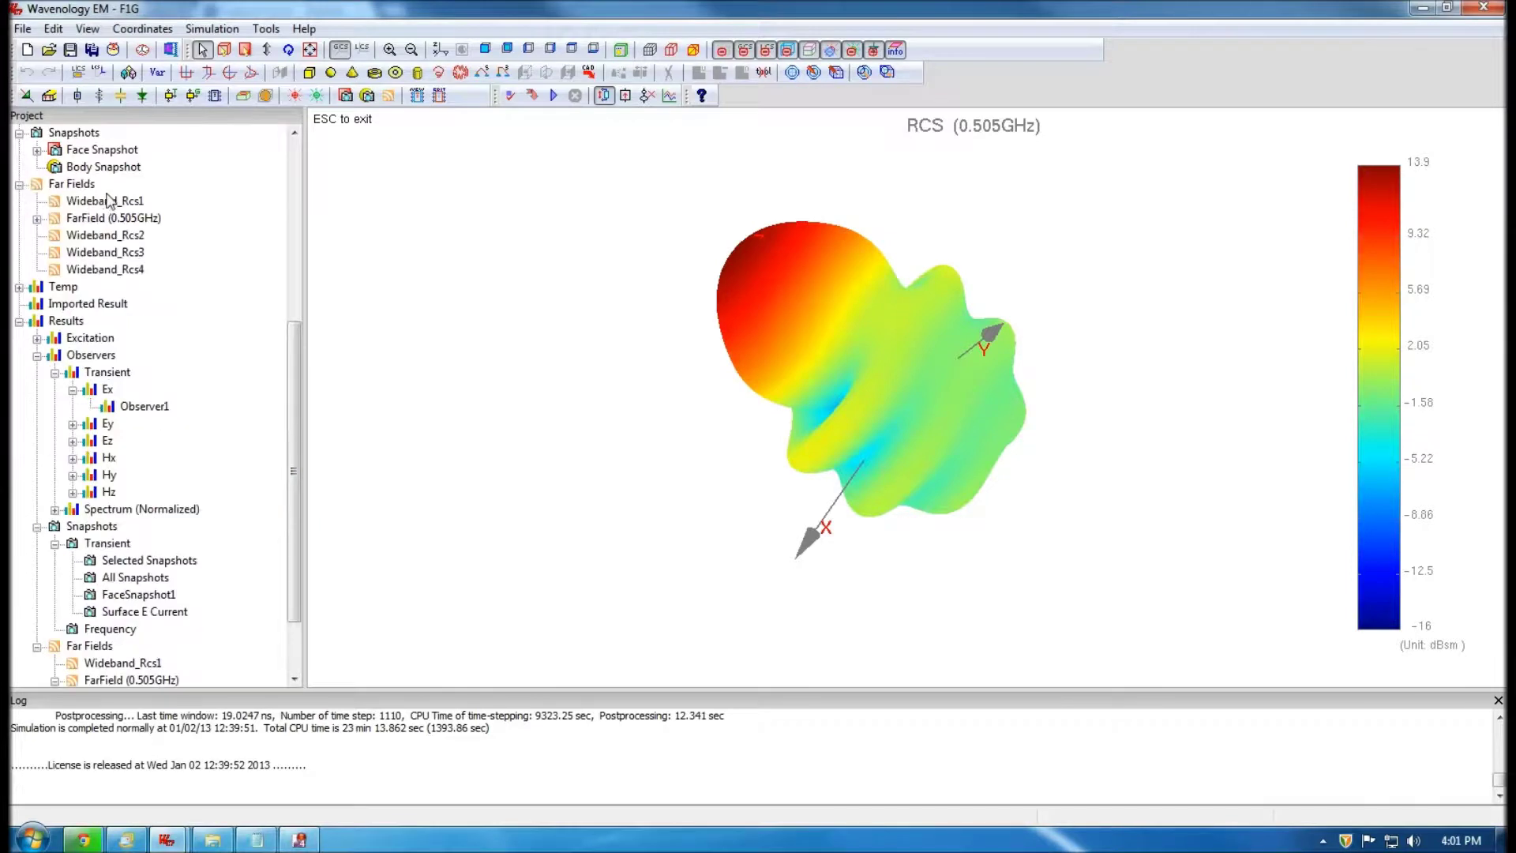
right_click(69, 189)
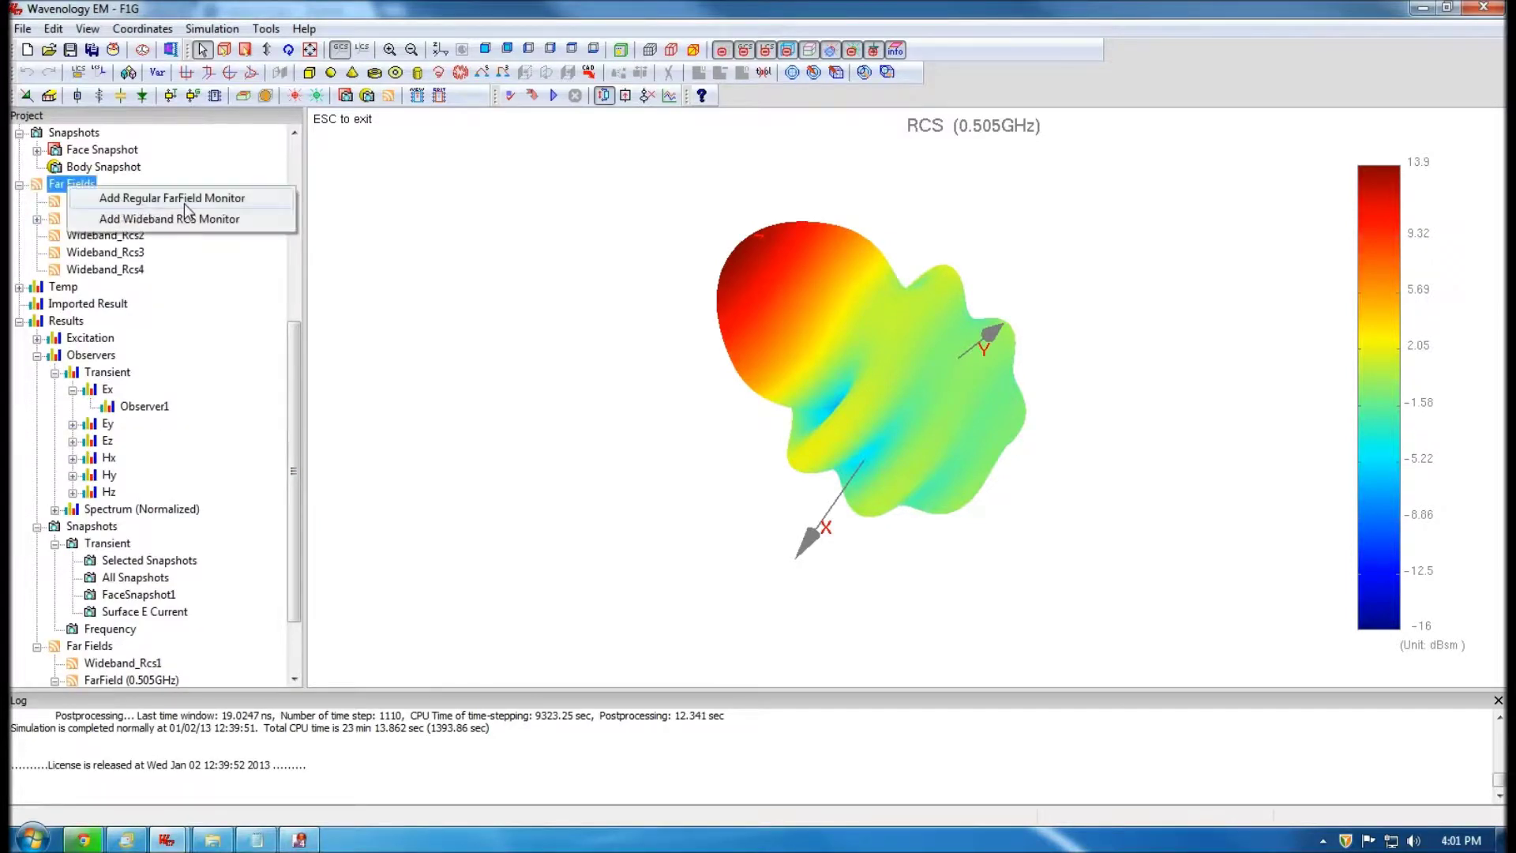
click(174, 198)
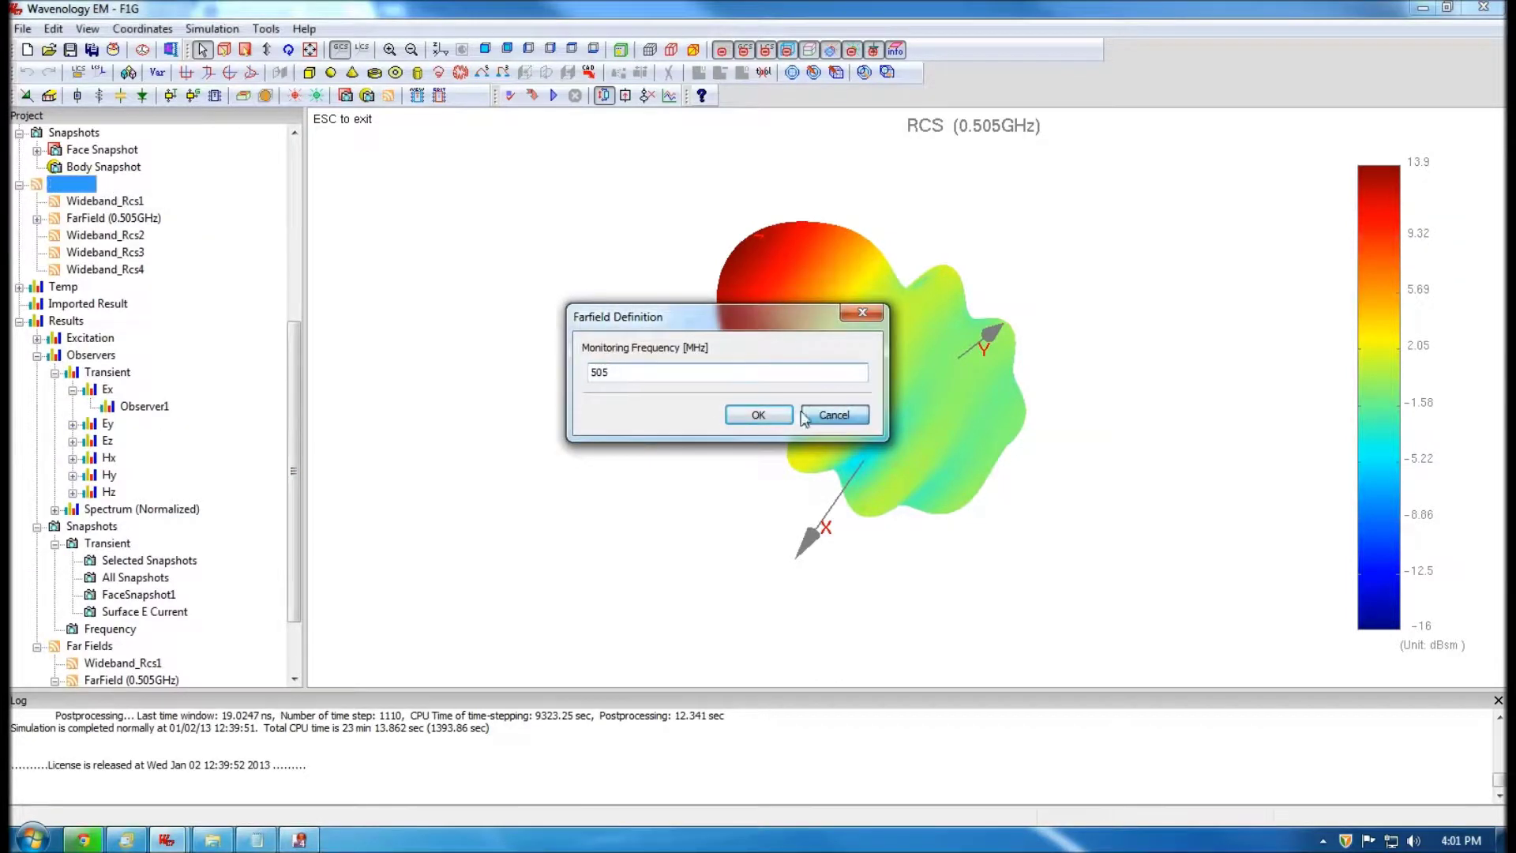
click(809, 414)
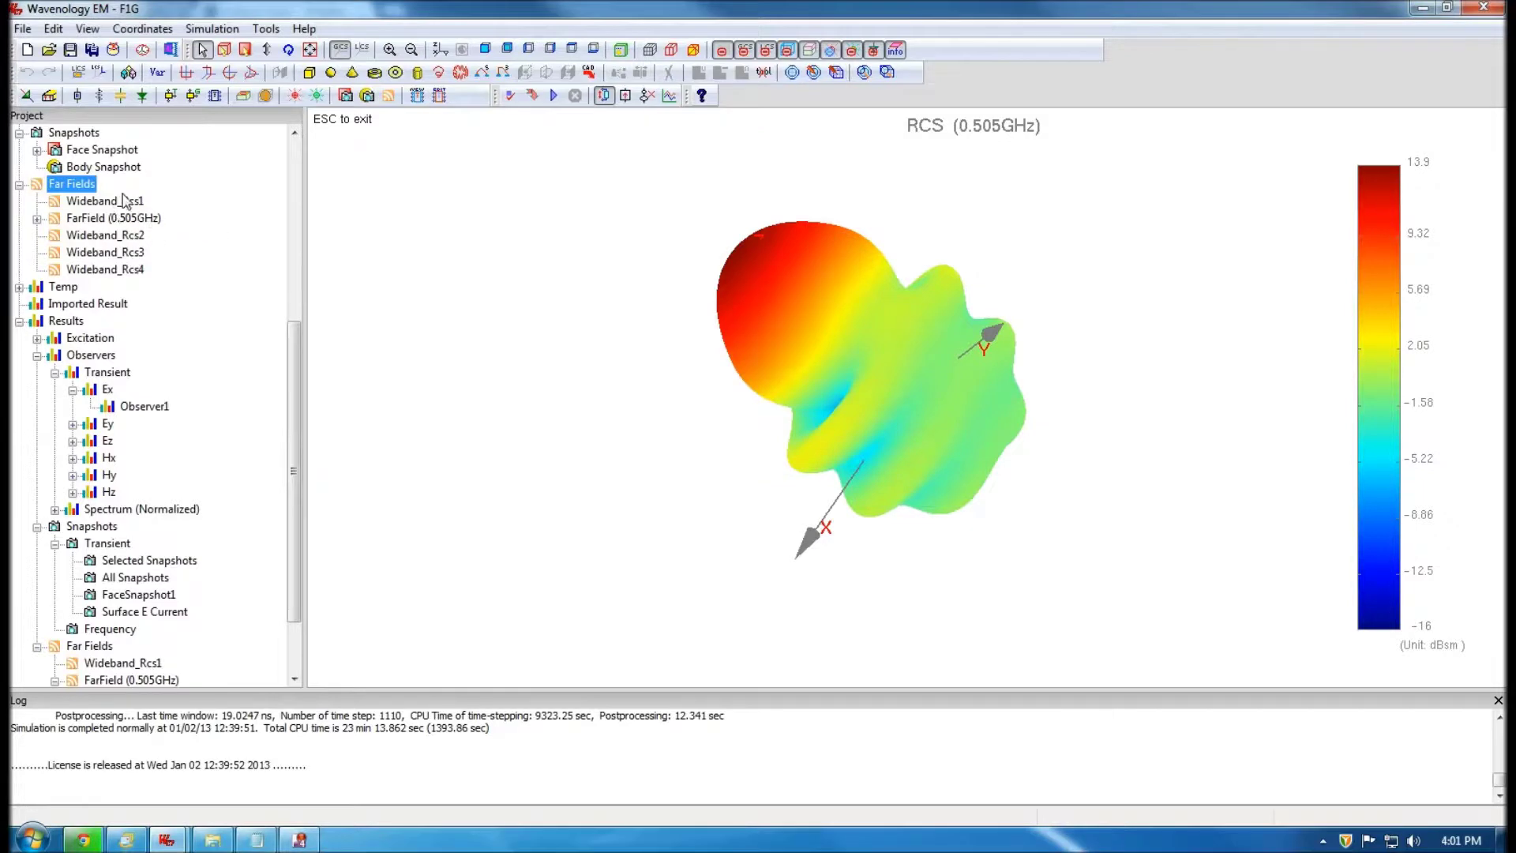
click(297, 626)
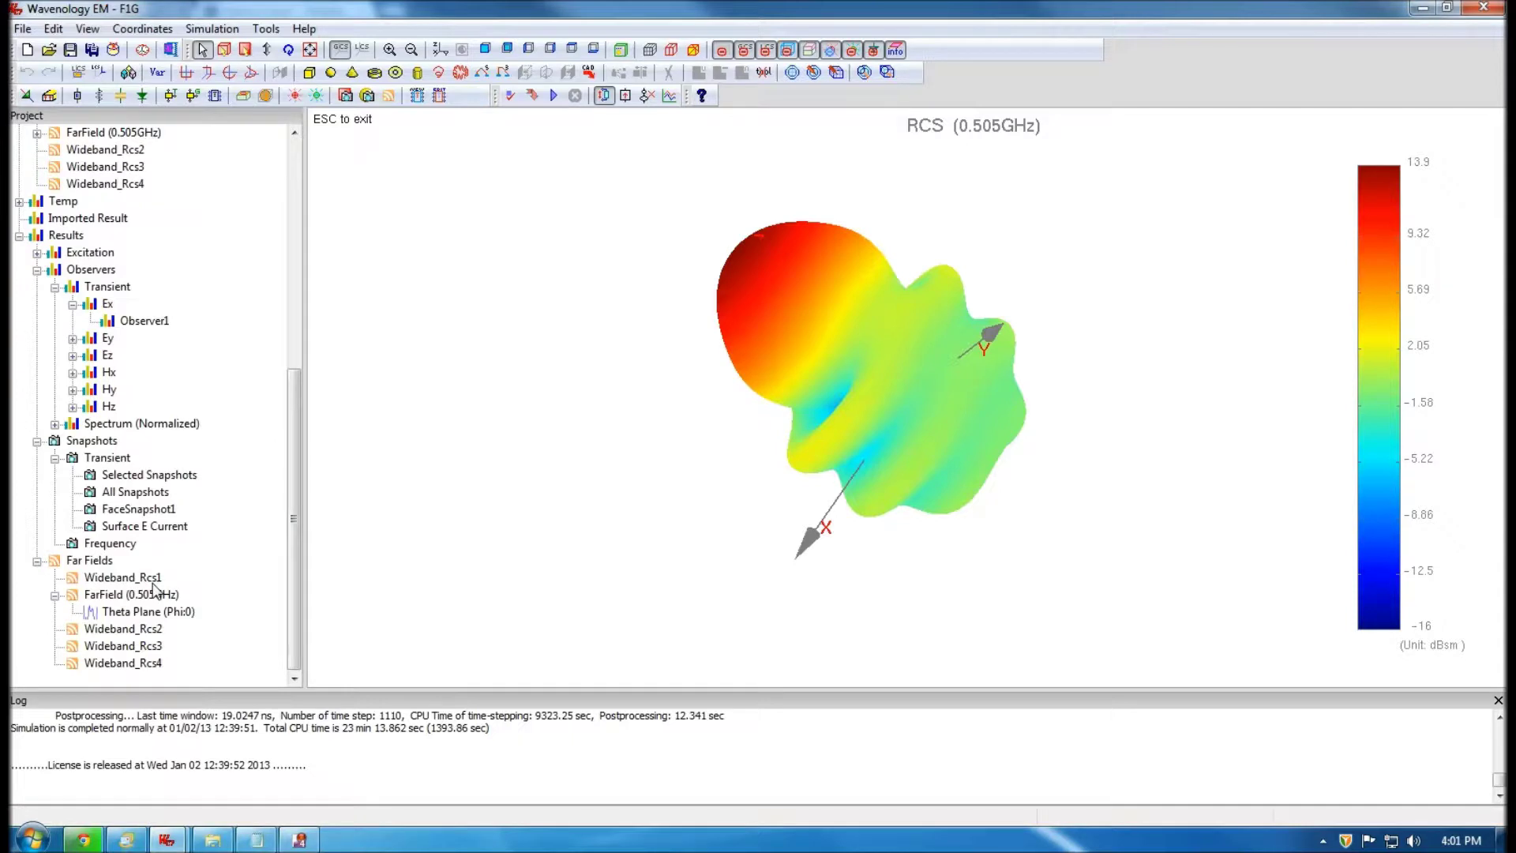
- Plot the Etheta transient for Wideband_Rcs1 (0,0) and Wideband_Rcs2 (180,0), closing each plot
right_click(150, 584)
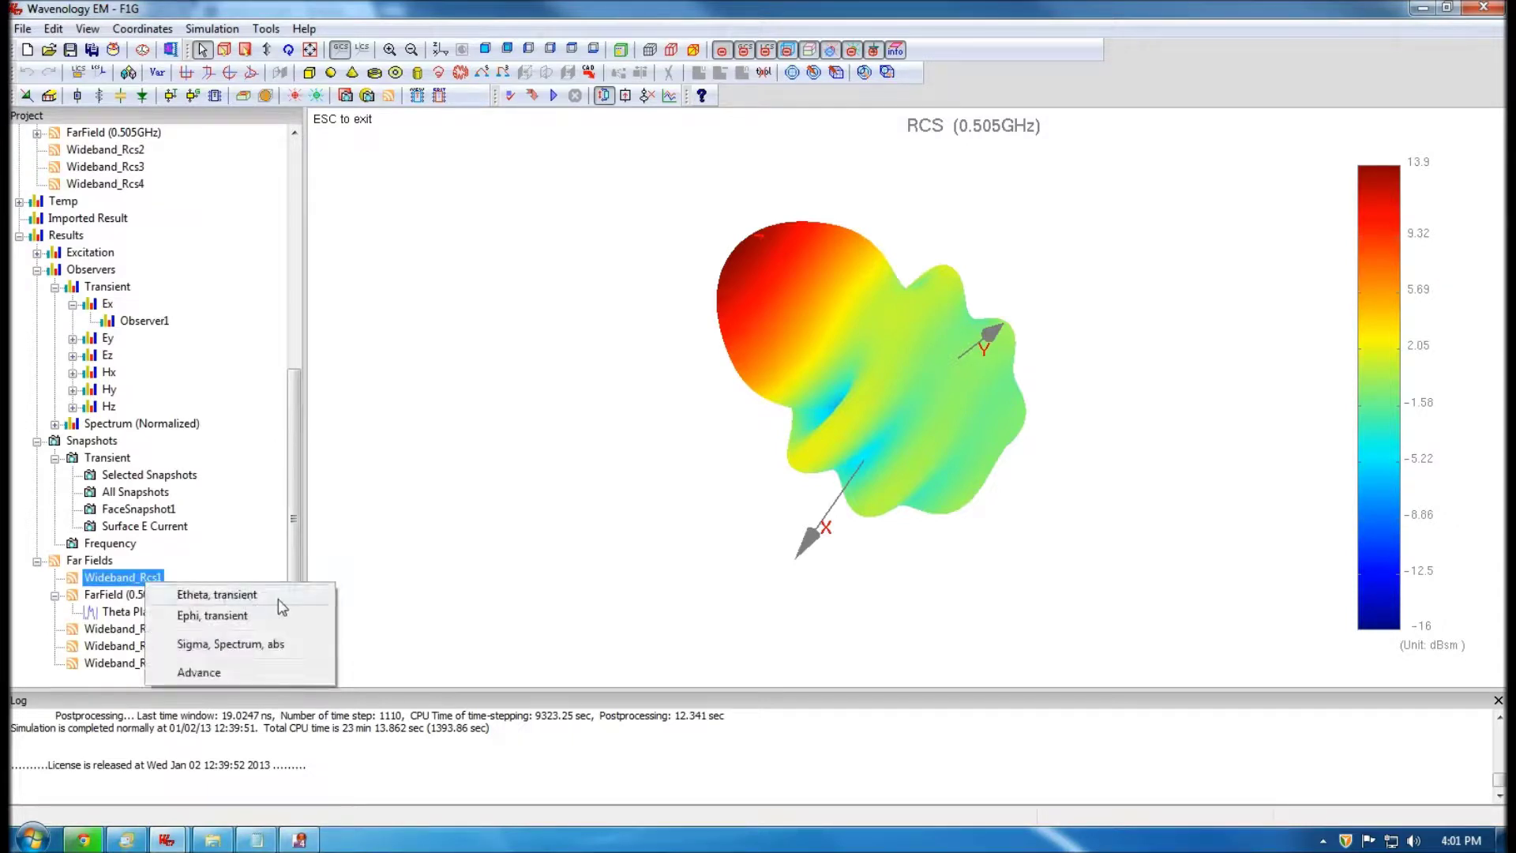
click(264, 598)
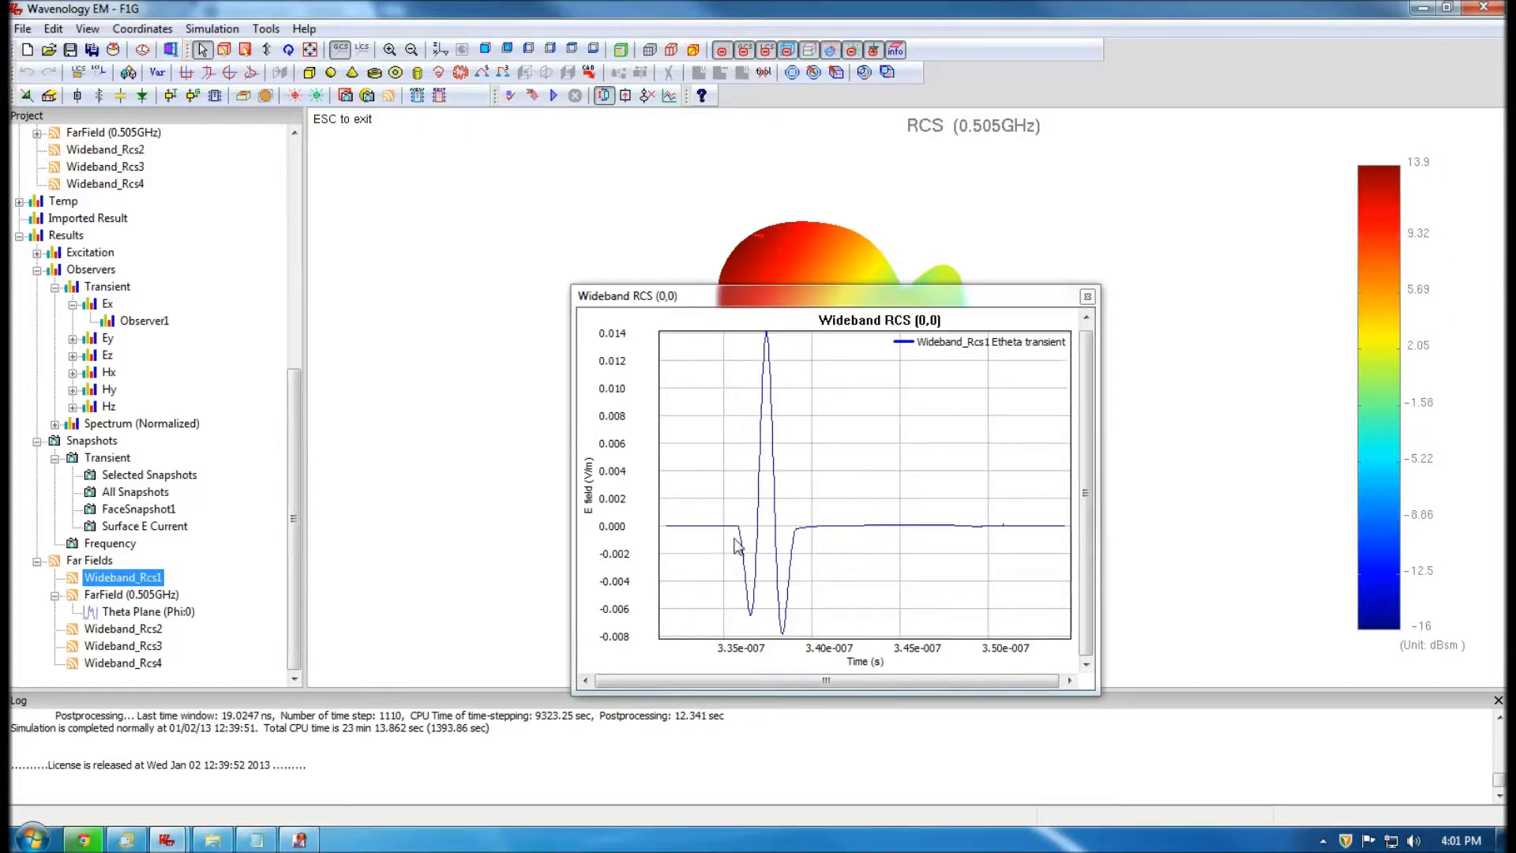
click(1087, 297)
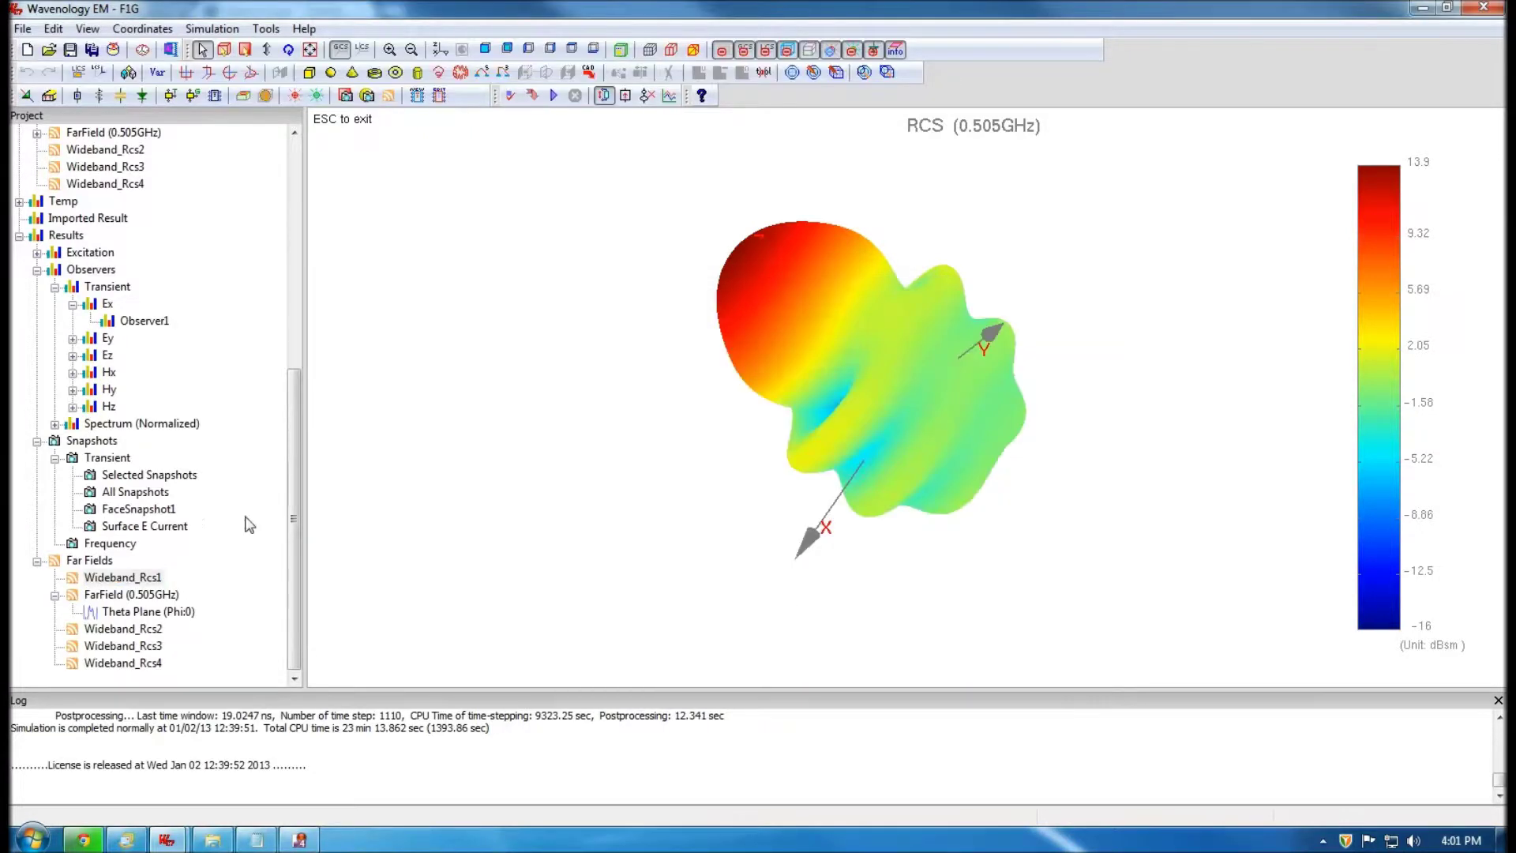
click(144, 631)
right_click(144, 636)
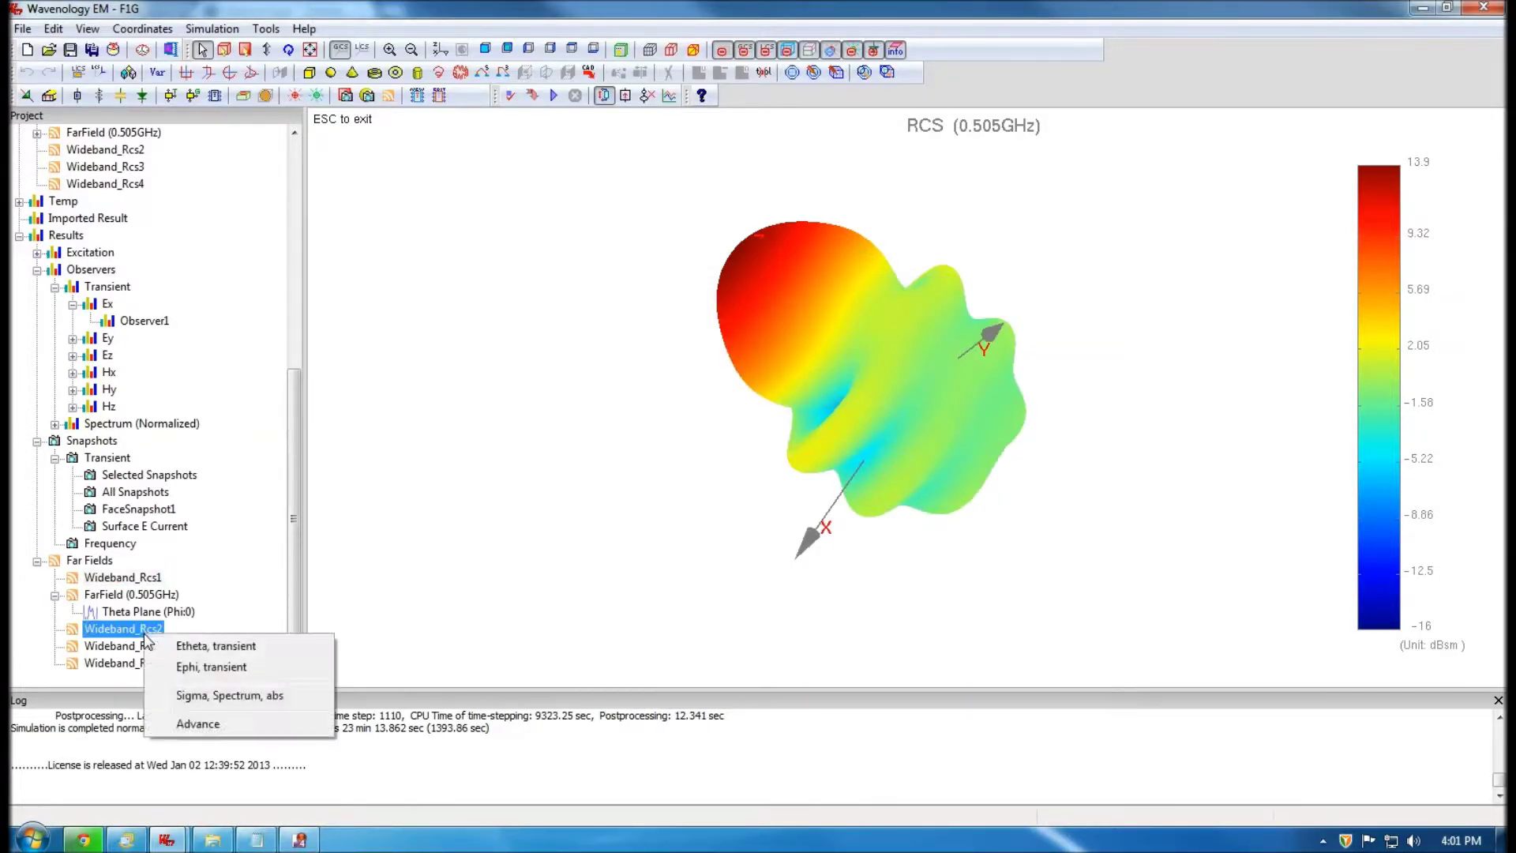
click(221, 648)
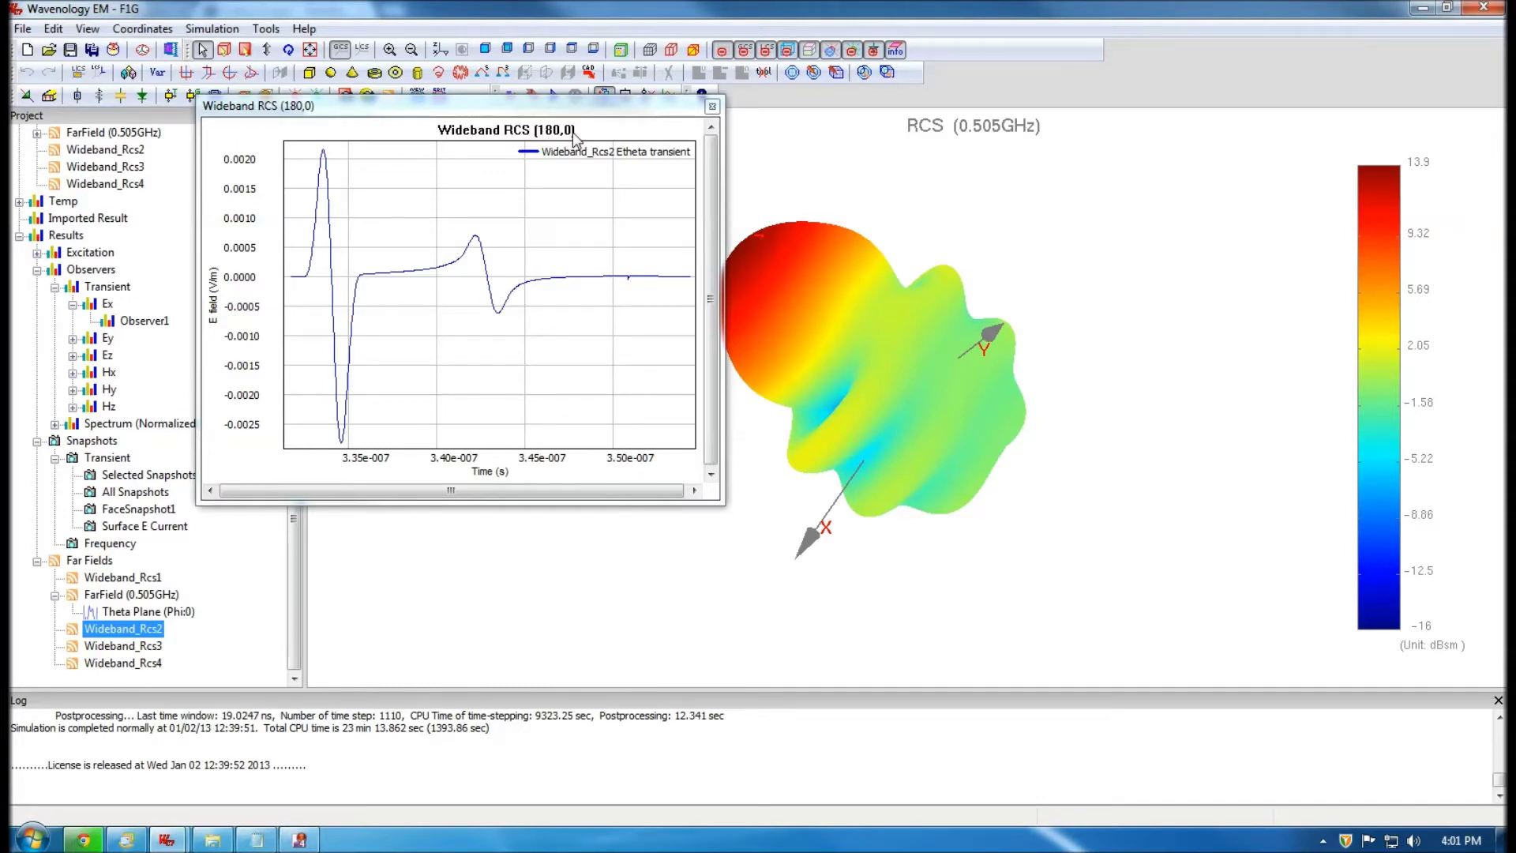
click(712, 105)
- Plot the Etheta transient RCS for Wideband_Rcs3 at (90,0)
click(122, 645)
right_click(122, 645)
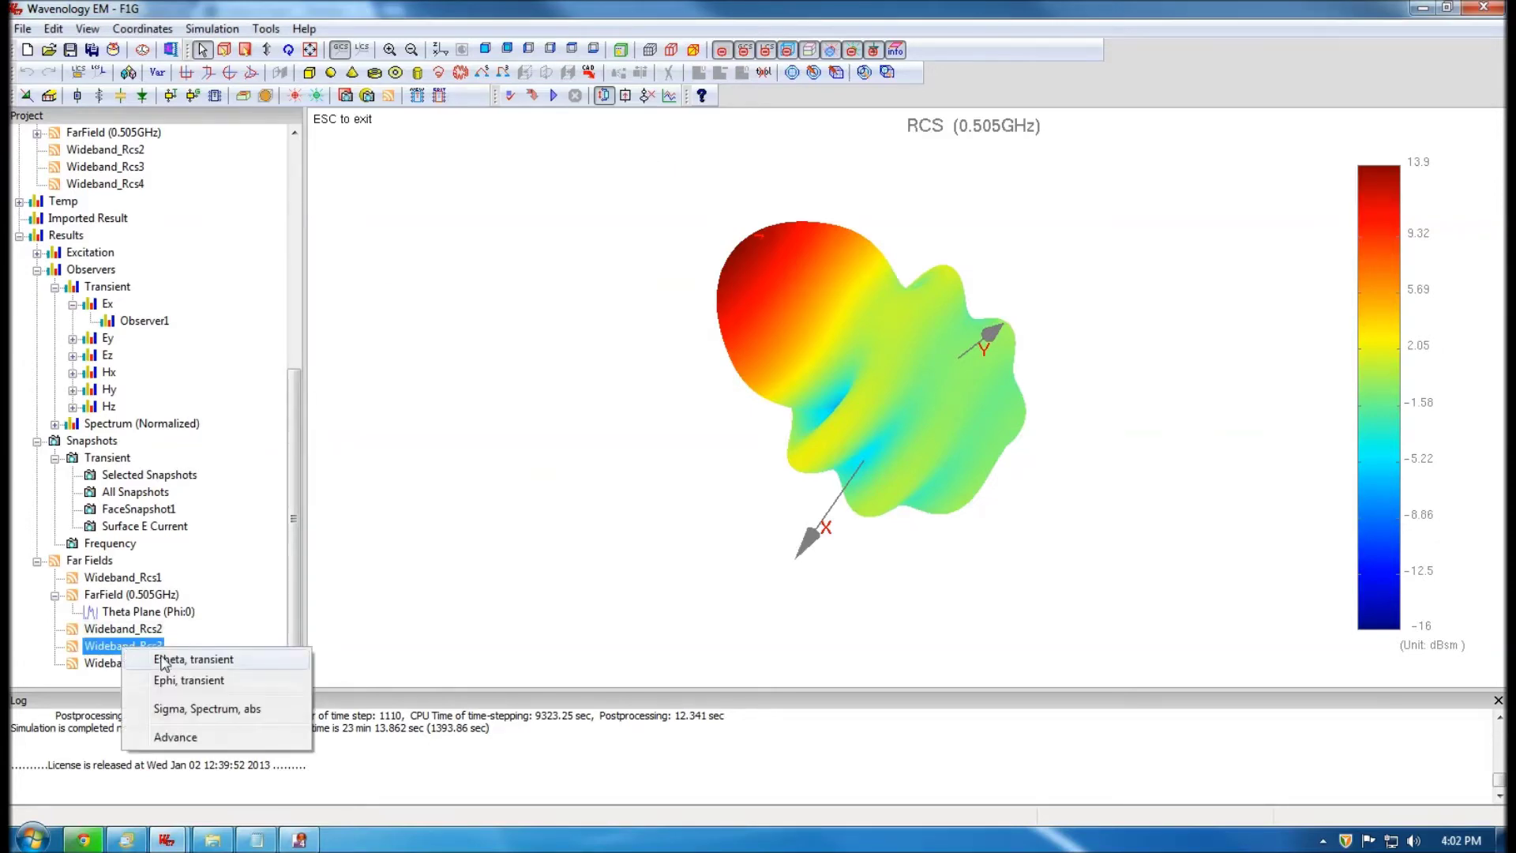
click(161, 659)
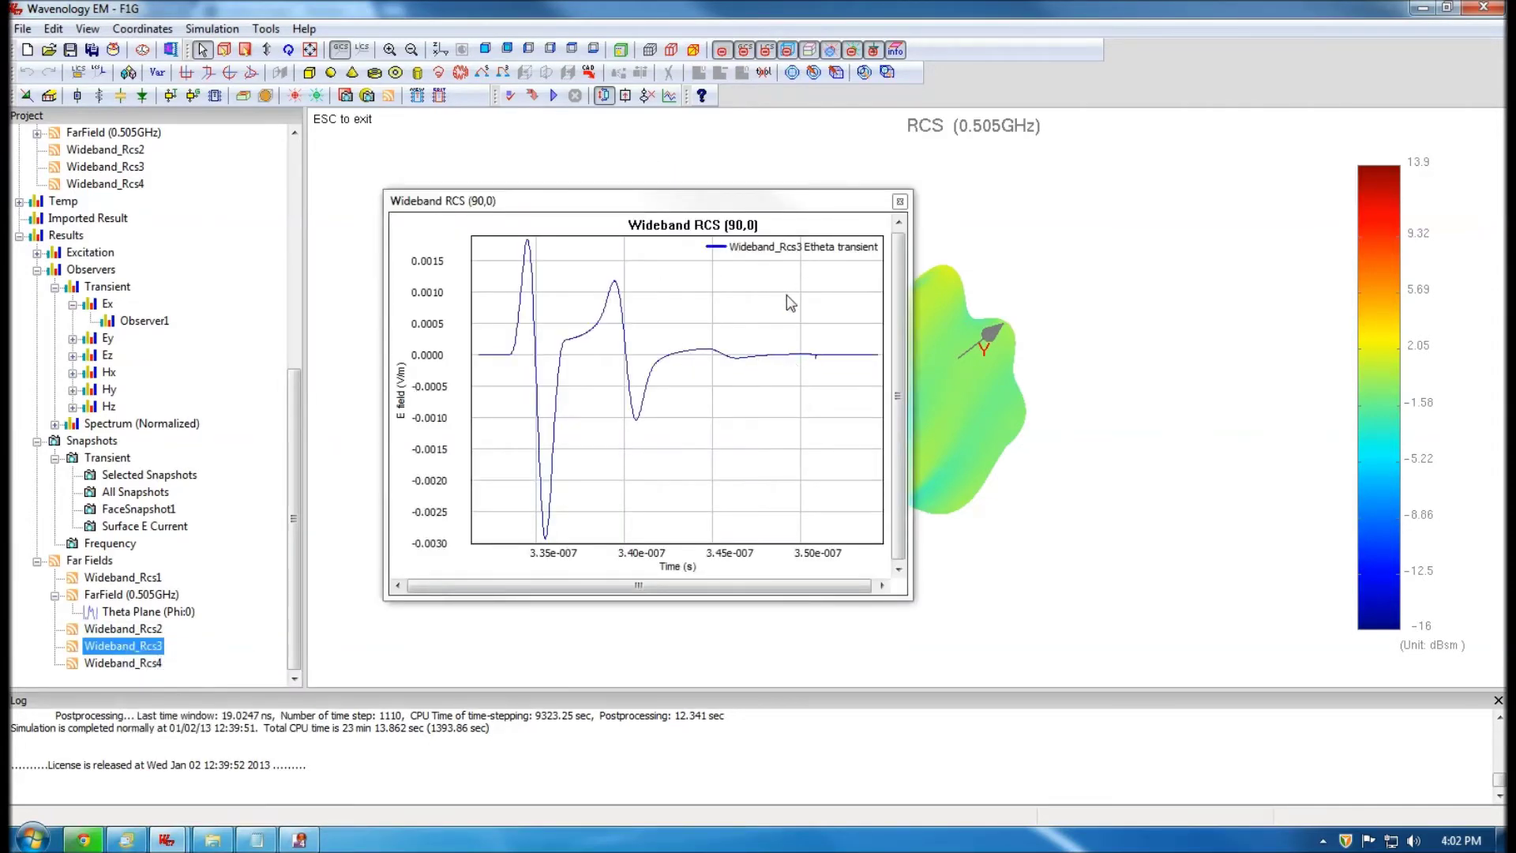